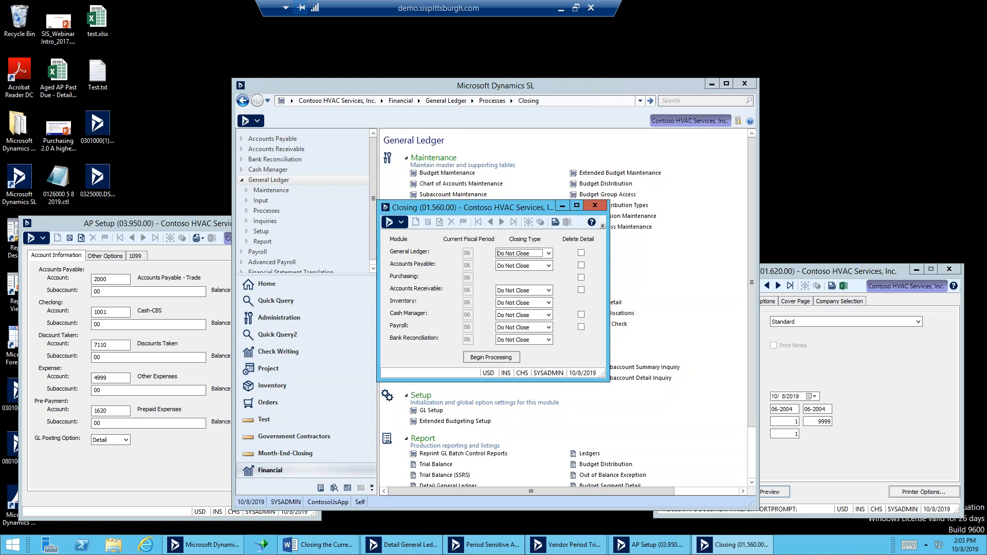
- Check the General Ledger closing type choices, and bring up the Other Options of AP Setup beside the Closing window
click(550, 253)
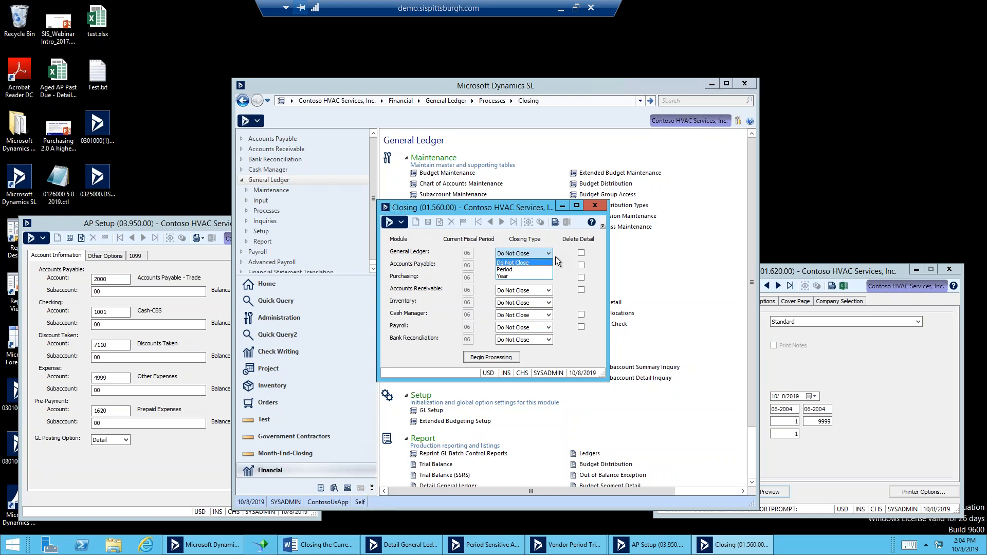
click(513, 207)
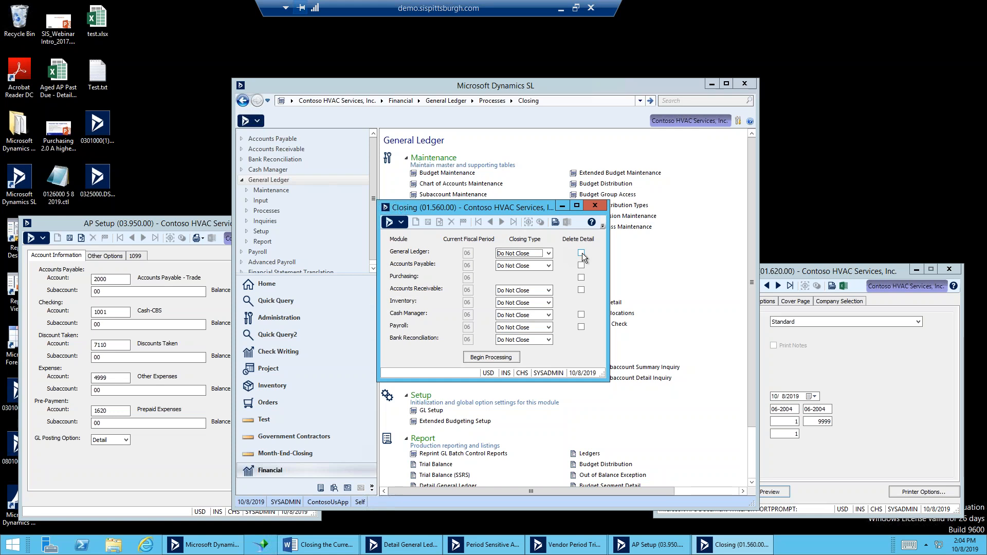
drag(527, 204, 805, 139)
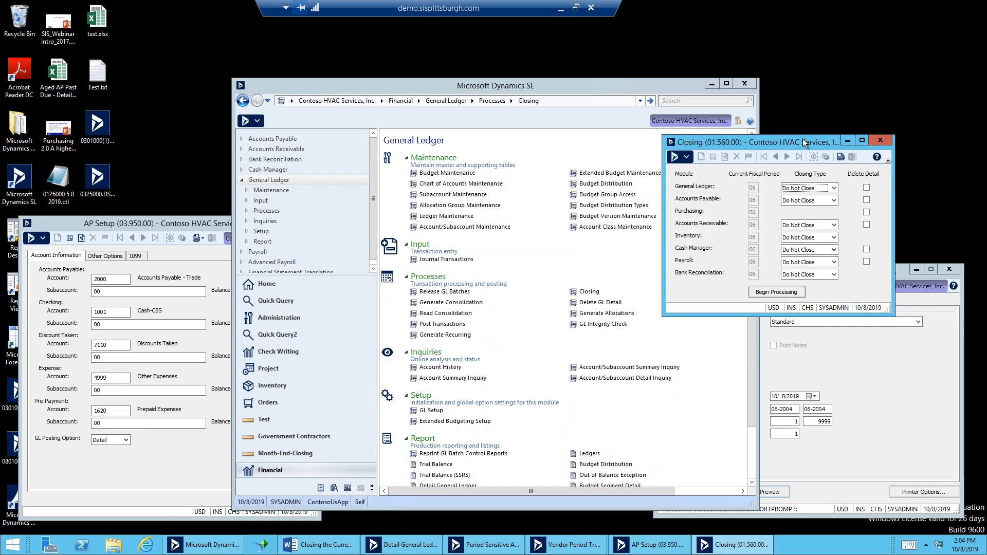
click(191, 225)
click(100, 257)
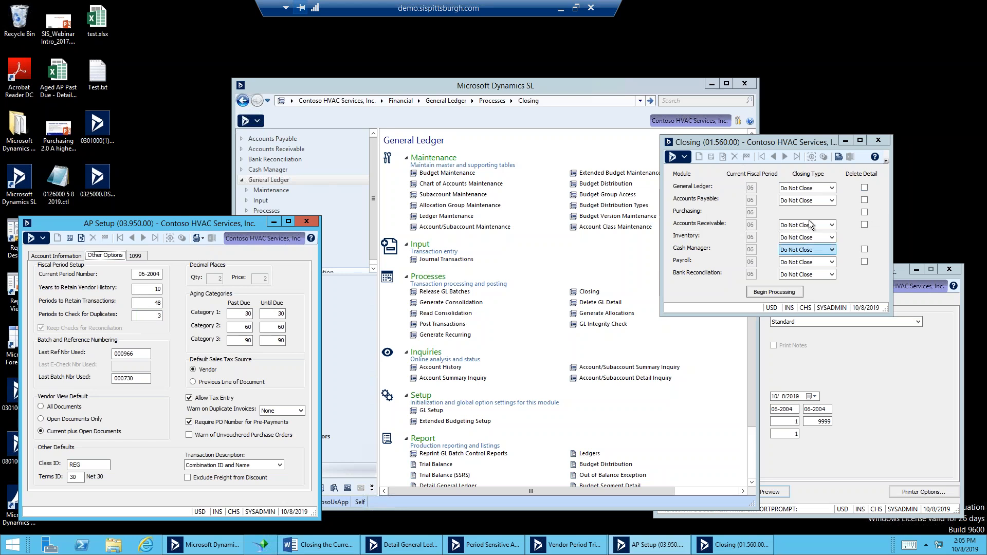
- Set the Accounts Payable closing type to Period and try to run the closing, acknowledging the messages
click(818, 202)
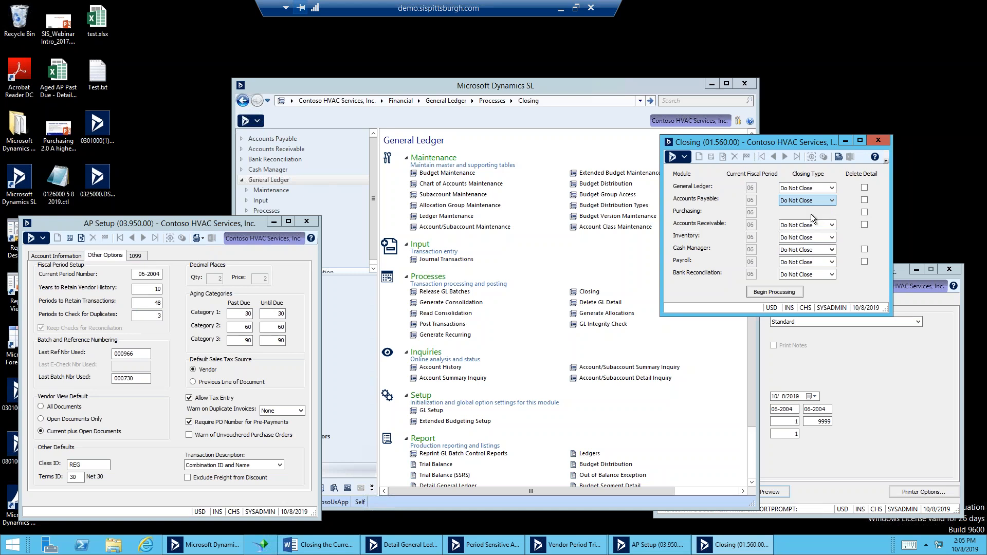
click(811, 214)
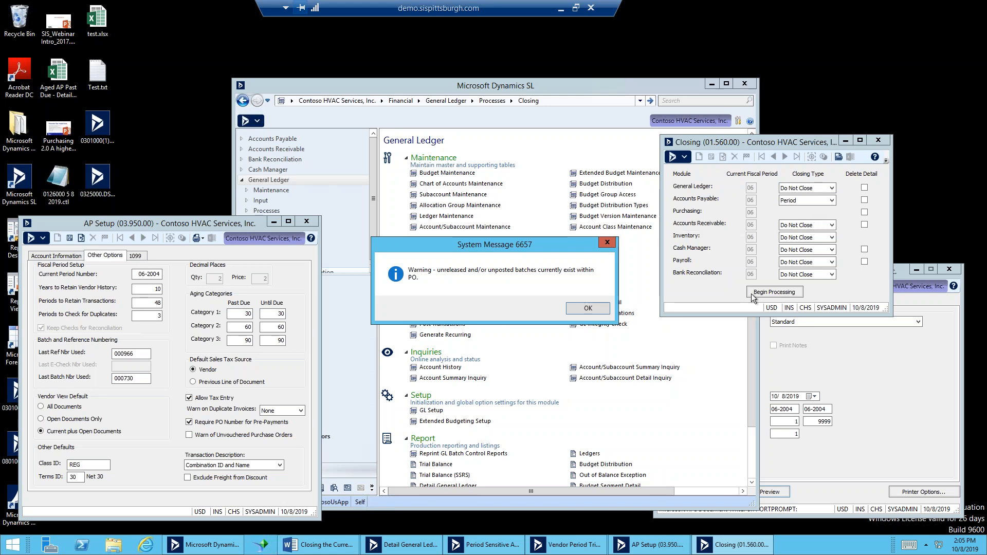
click(588, 308)
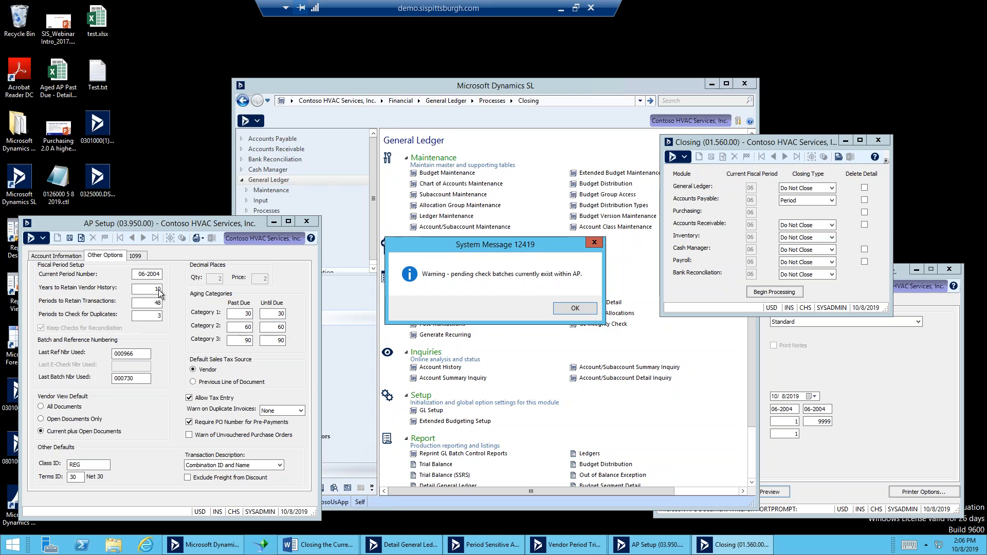
click(587, 310)
click(587, 309)
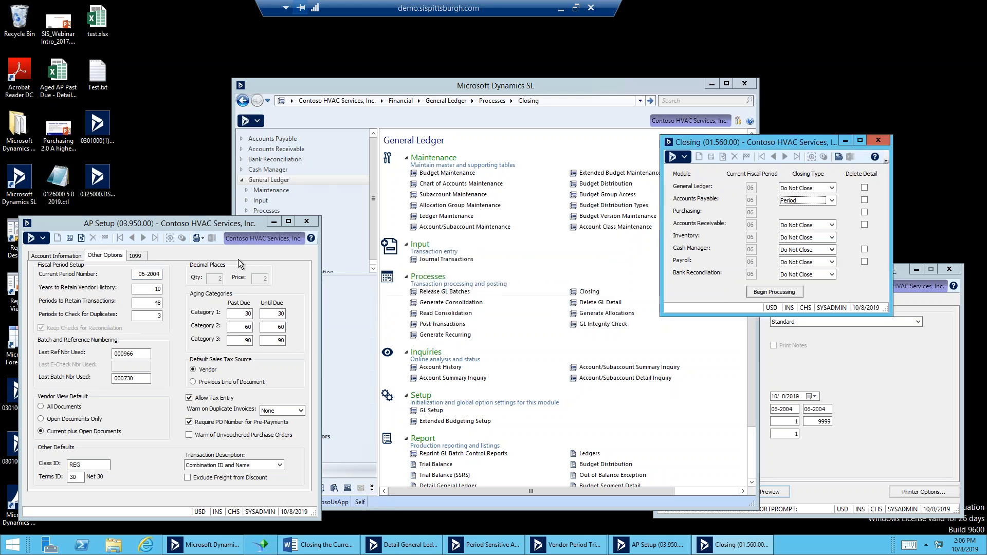
- Highlight the Current Period Number in AP Setup and close the setup window
click(139, 274)
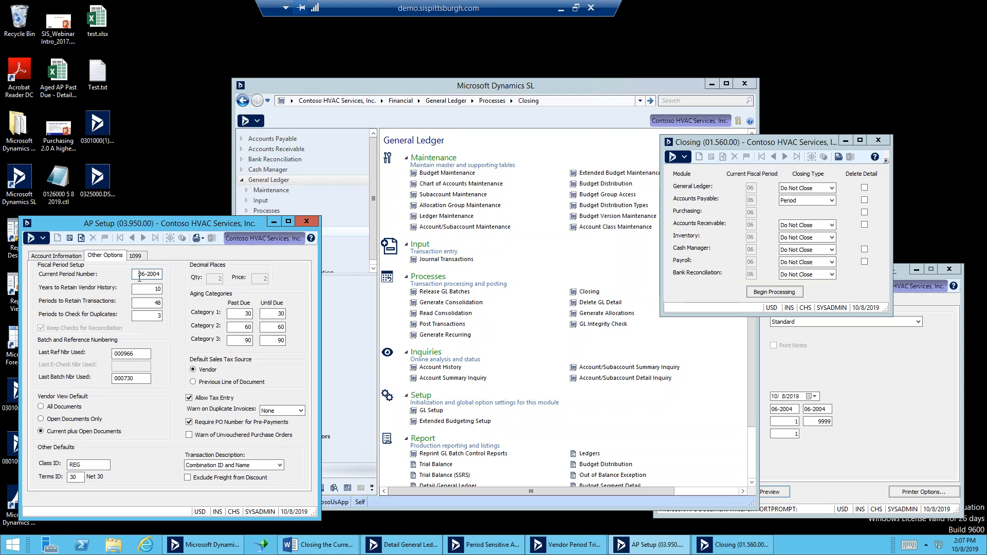
drag(139, 274, 163, 279)
click(304, 222)
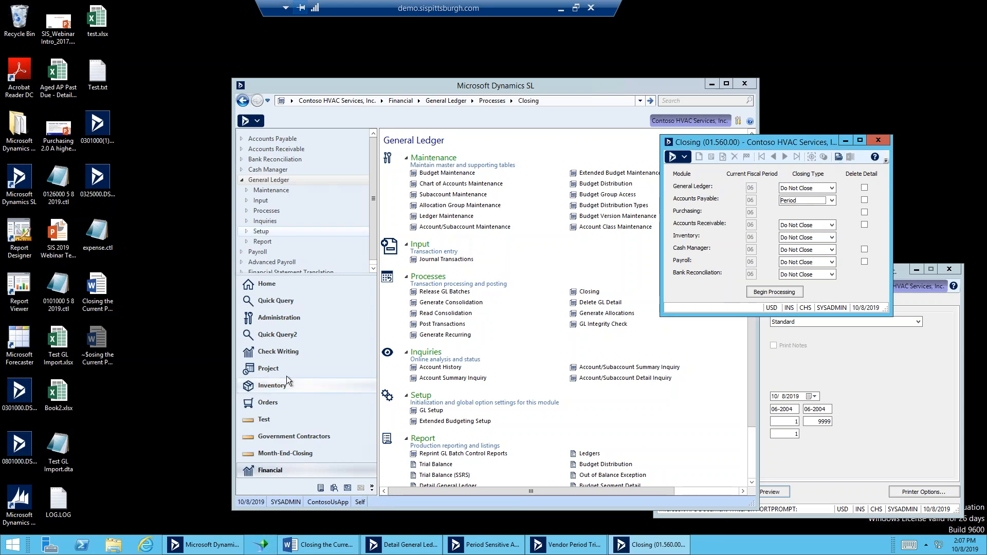
- Open GL Setup from General Ledger and show its Posting Options beside the Closing window
click(424, 409)
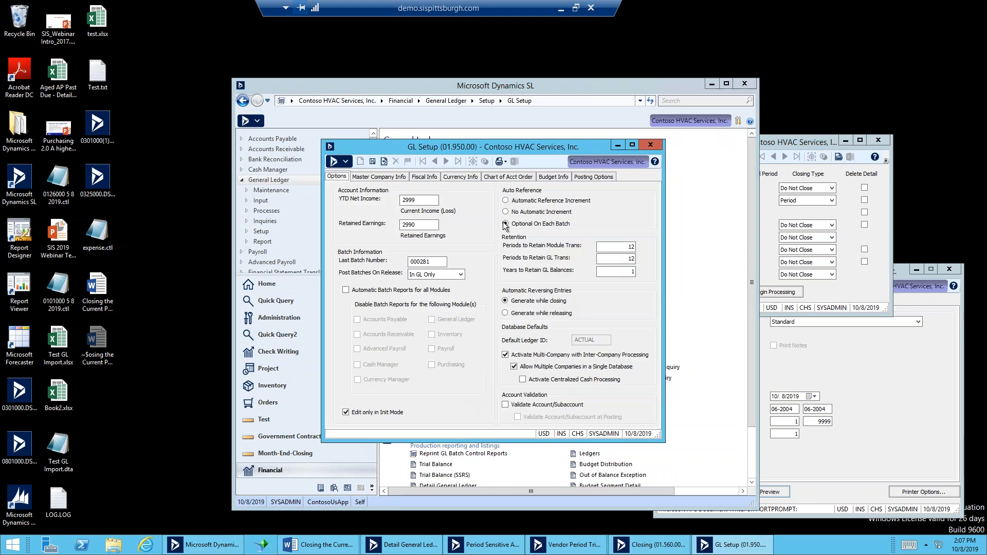
click(611, 178)
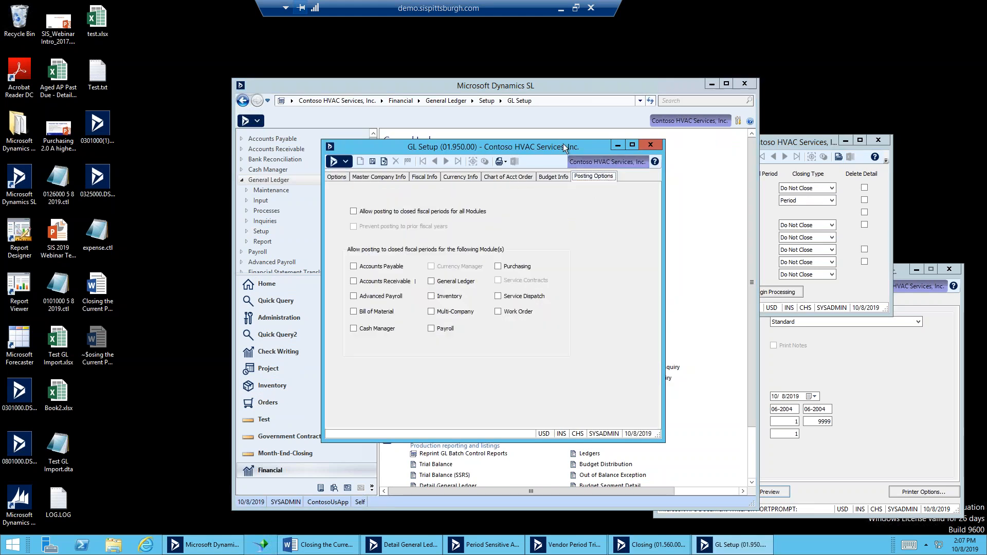
drag(478, 147, 284, 134)
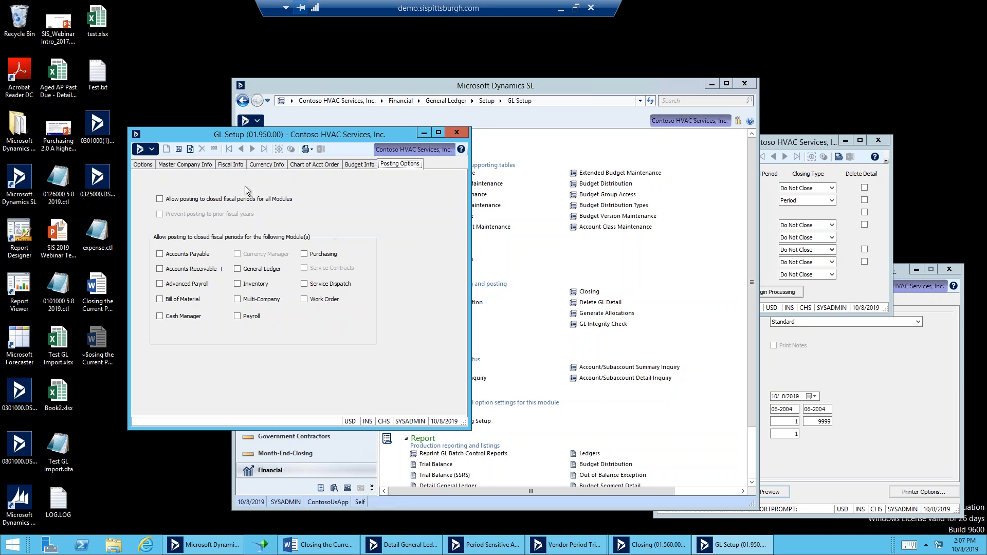
- Try switching "Allow posting to closed fiscal periods for all Modules" on and off, and discard the changes
click(220, 200)
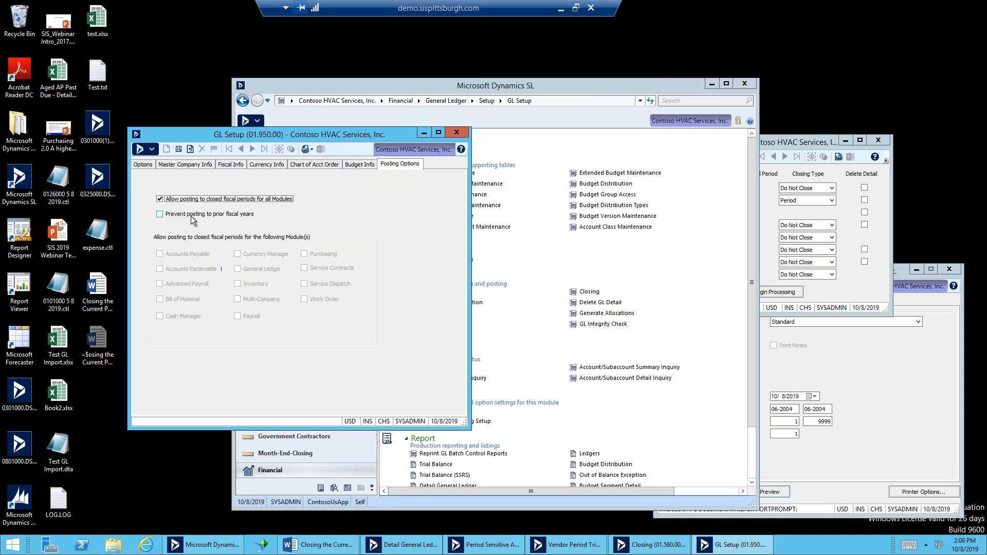
click(197, 200)
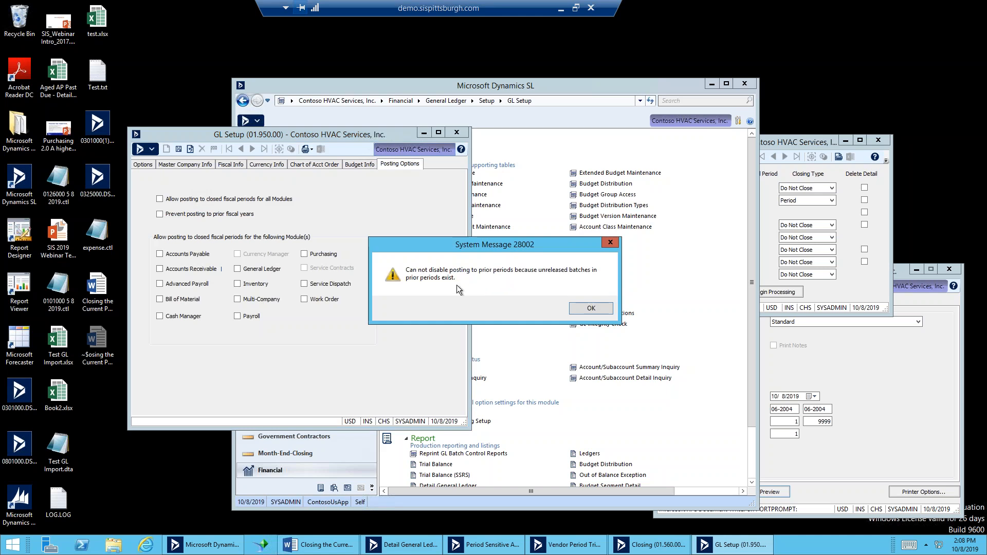
click(591, 309)
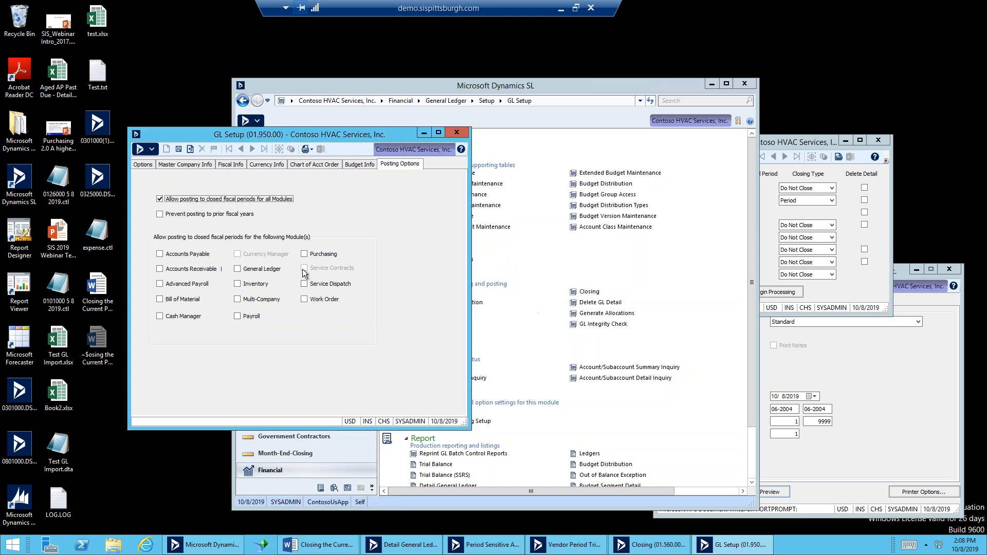
click(247, 200)
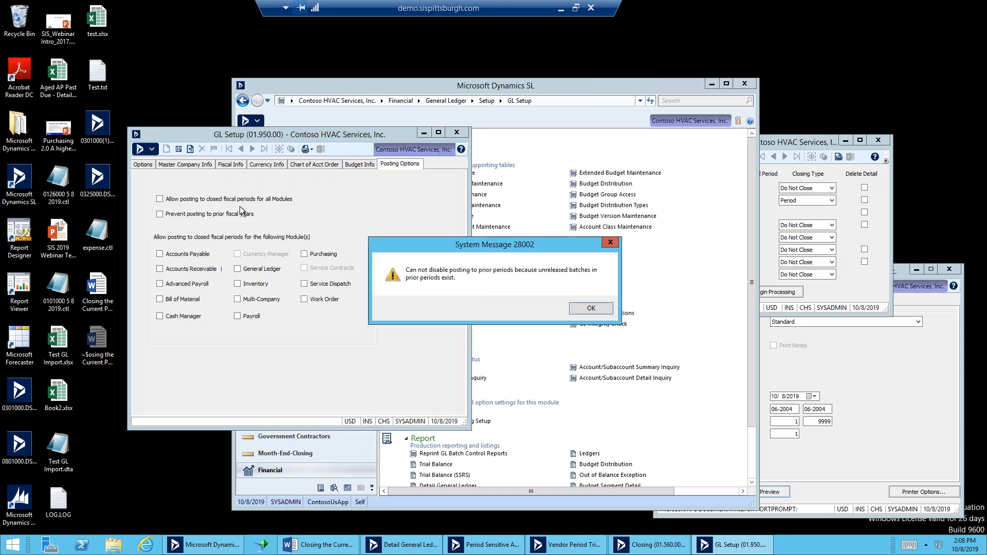
key(Escape)
key(Escape)
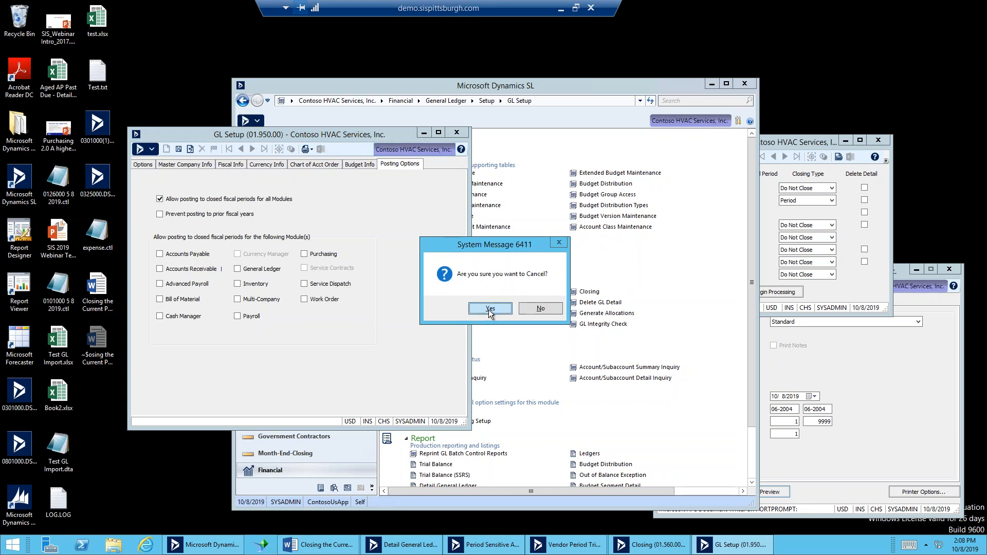
click(490, 309)
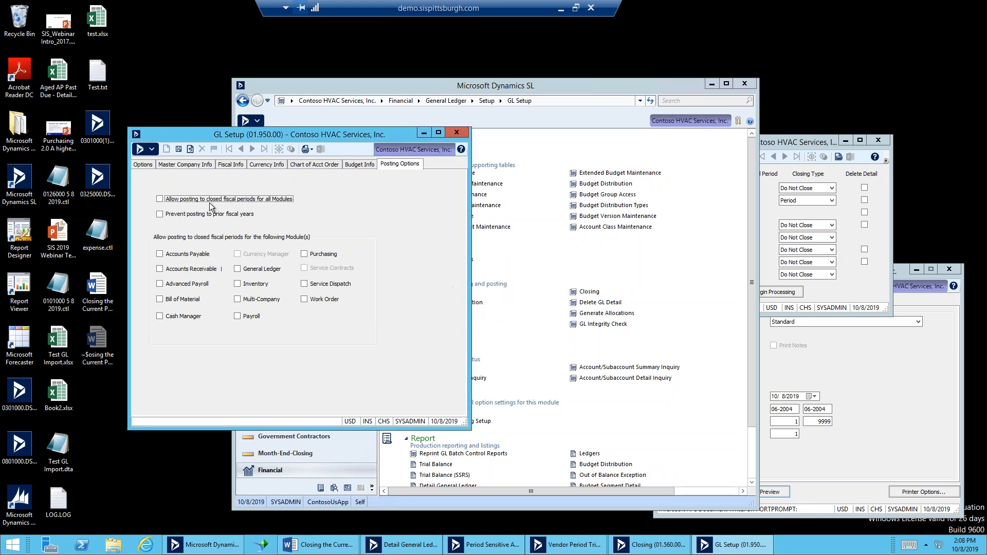
click(199, 260)
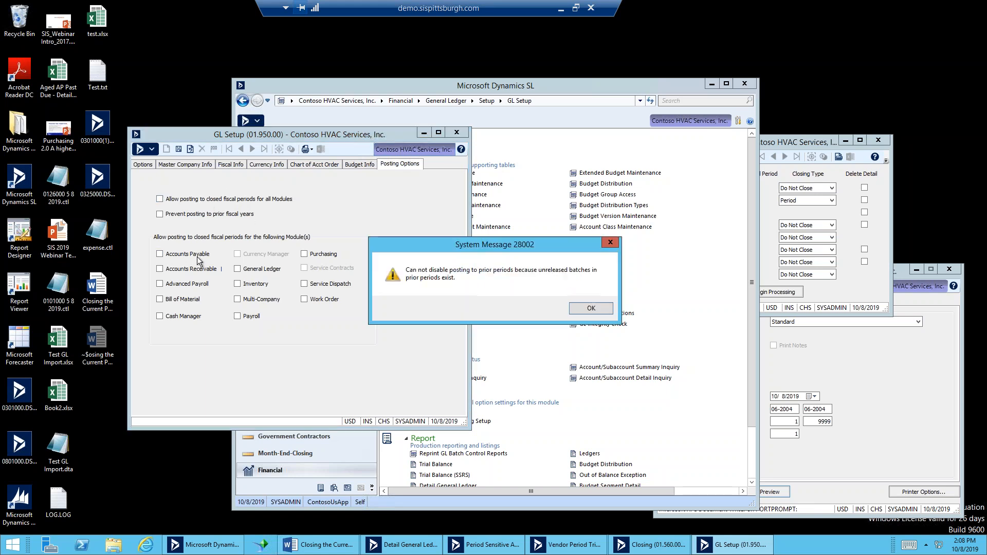
click(591, 308)
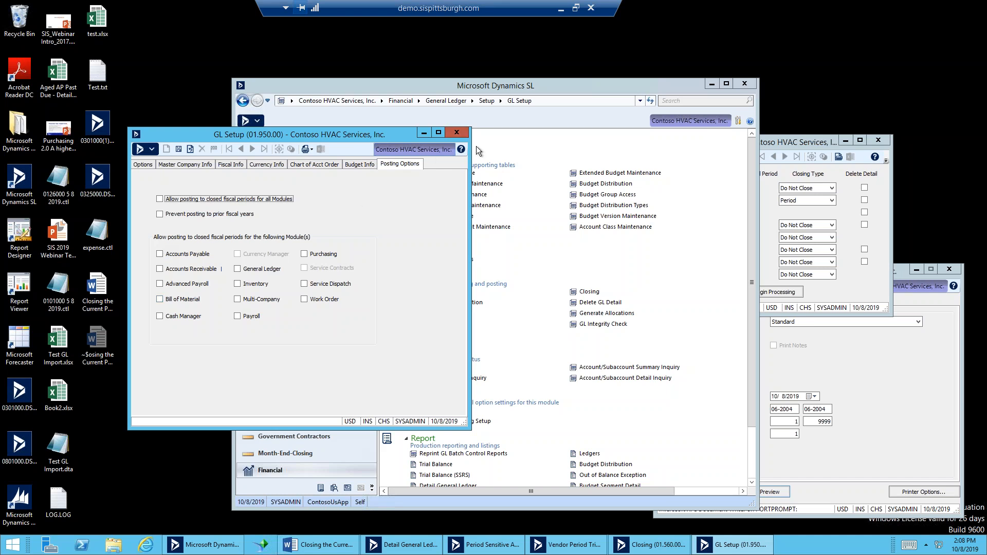
- Return to the Closing window and try again to close Accounts Payable with the closing type Period
drag(741, 140, 723, 134)
click(790, 192)
click(791, 202)
click(789, 194)
click(784, 210)
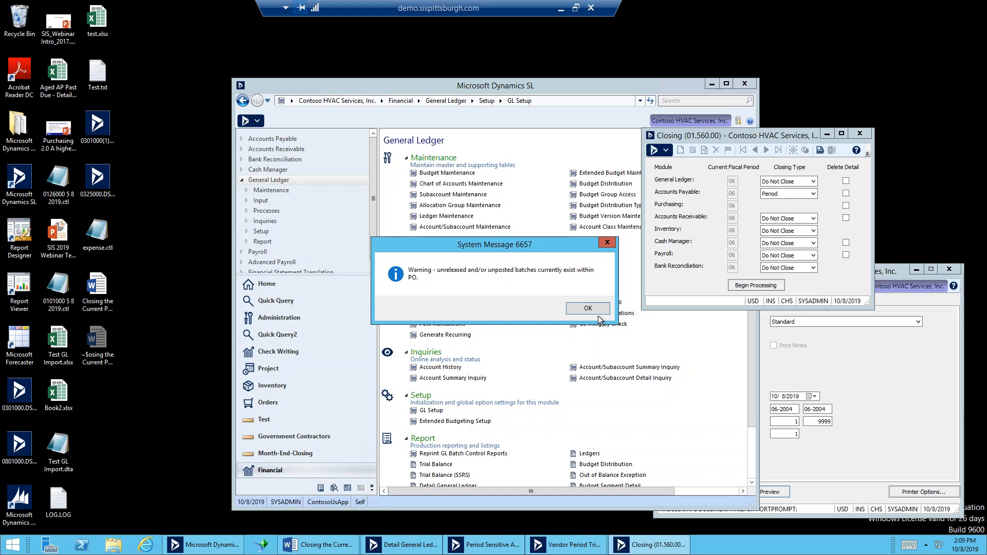
click(592, 311)
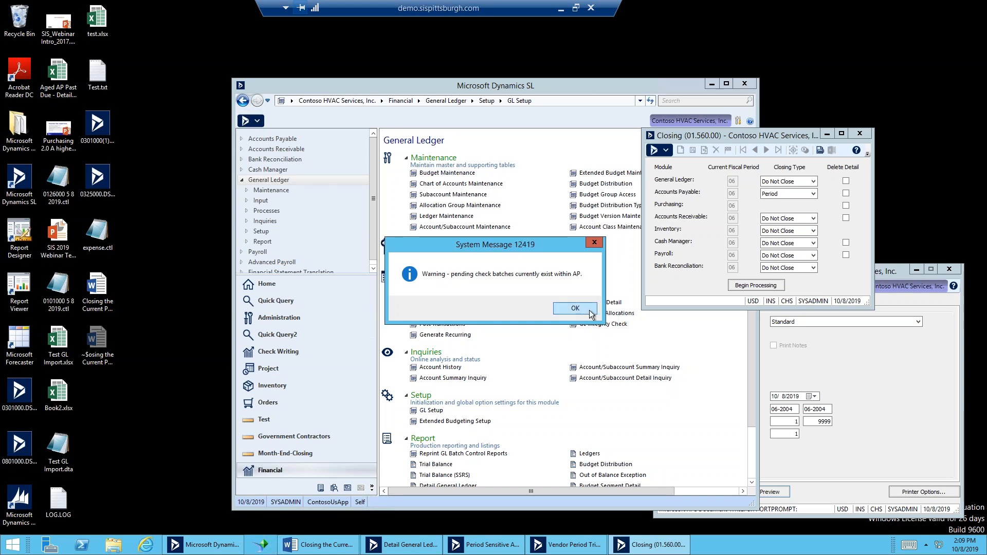
click(582, 306)
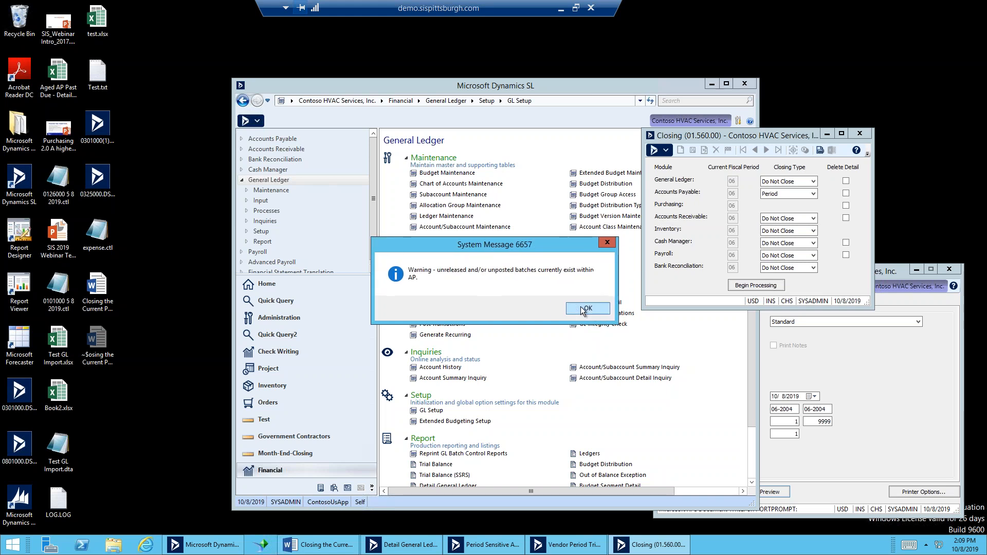
click(581, 306)
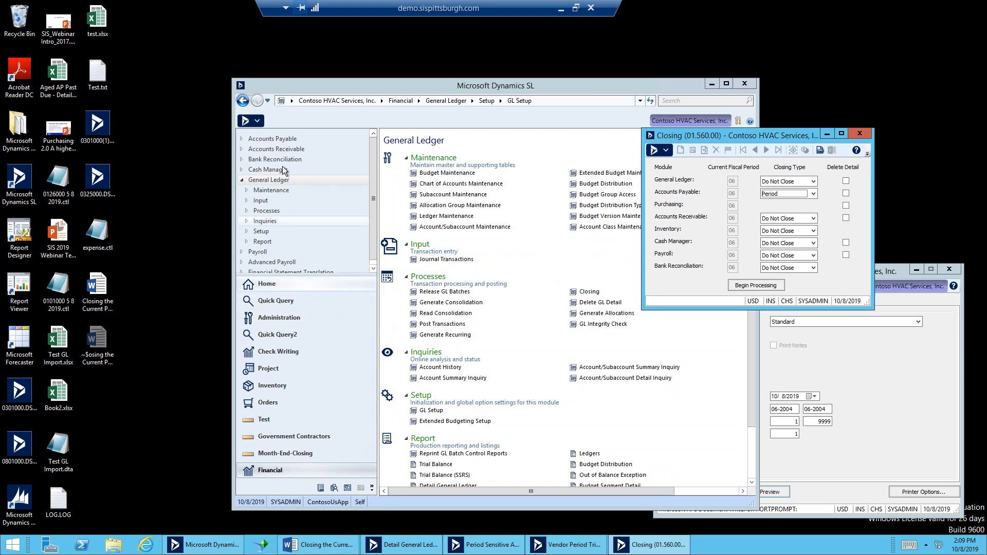
- Open the Accounts Payable AP Batch Register report and preview it in Summary format for periods 05-2004 to 06-2004
click(292, 135)
scroll(566, 360, down, 5)
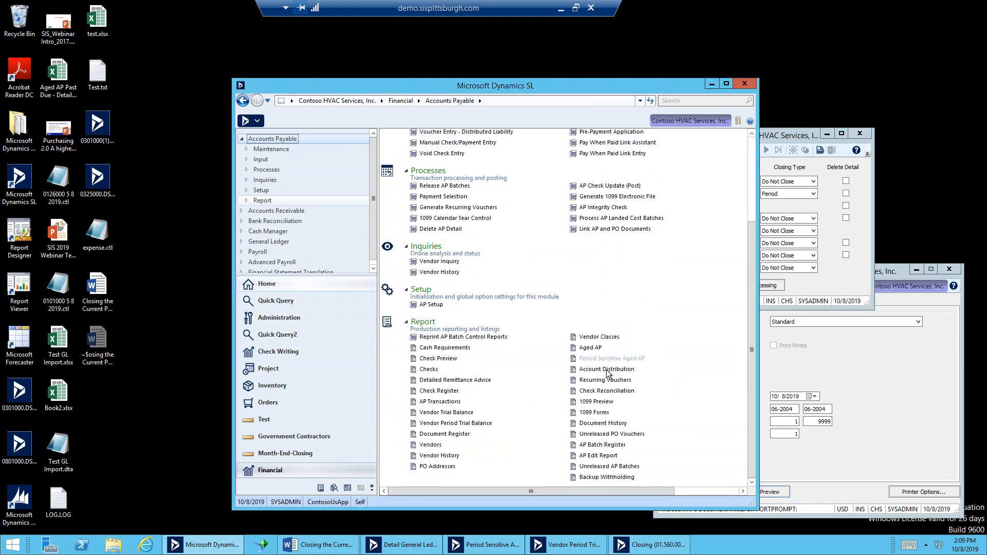
click(596, 446)
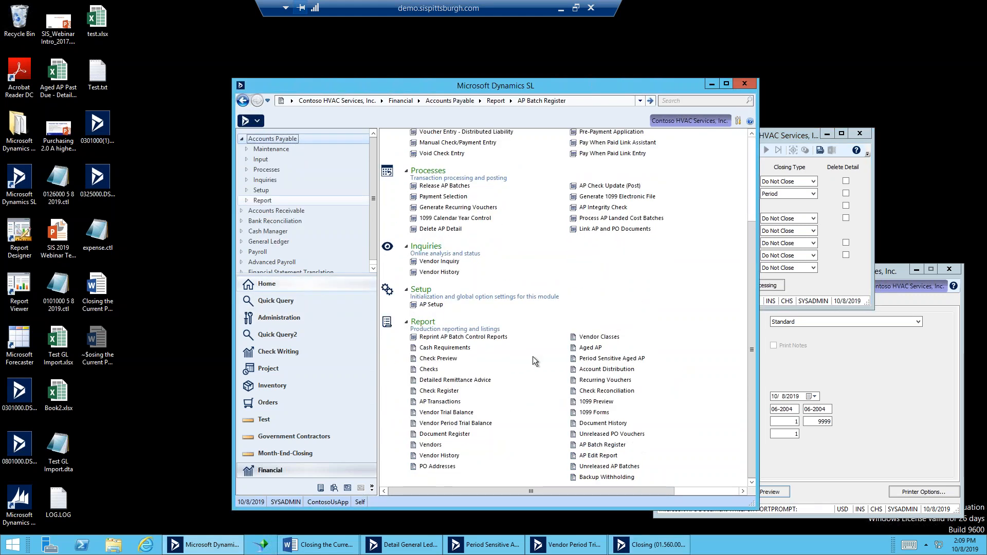
click(478, 311)
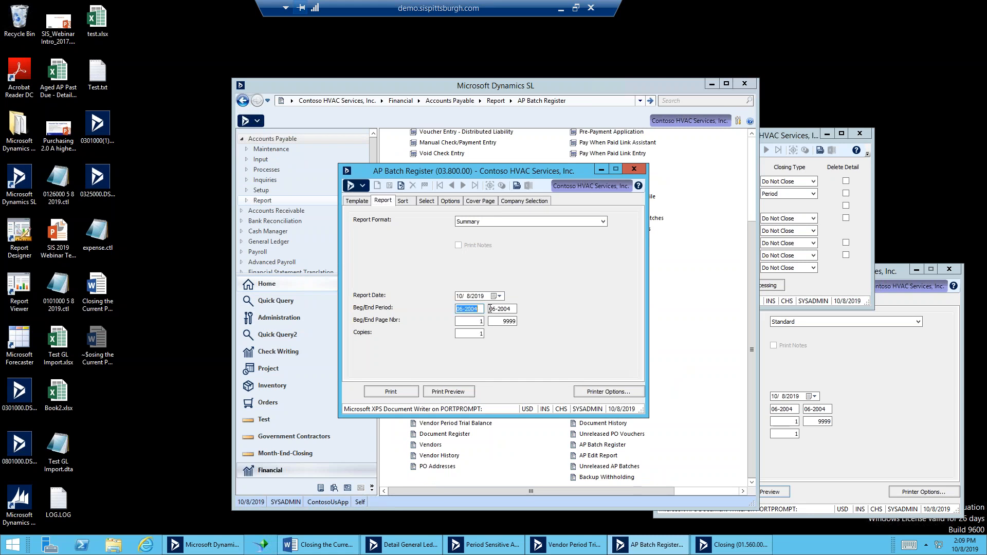
text(05-2004)
click(449, 392)
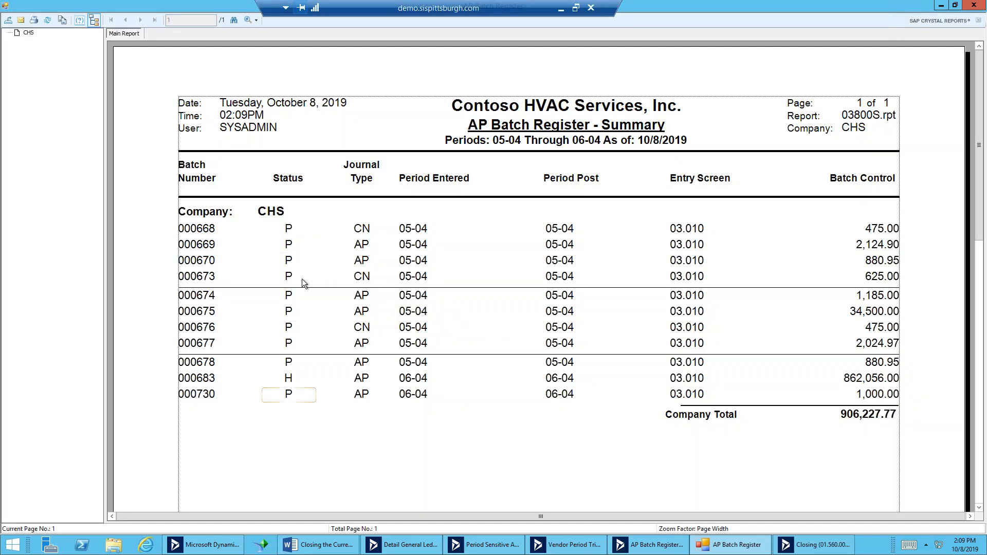
- Locate batch 000683 in the AP Batch Register and close the preview and the report window
click(205, 379)
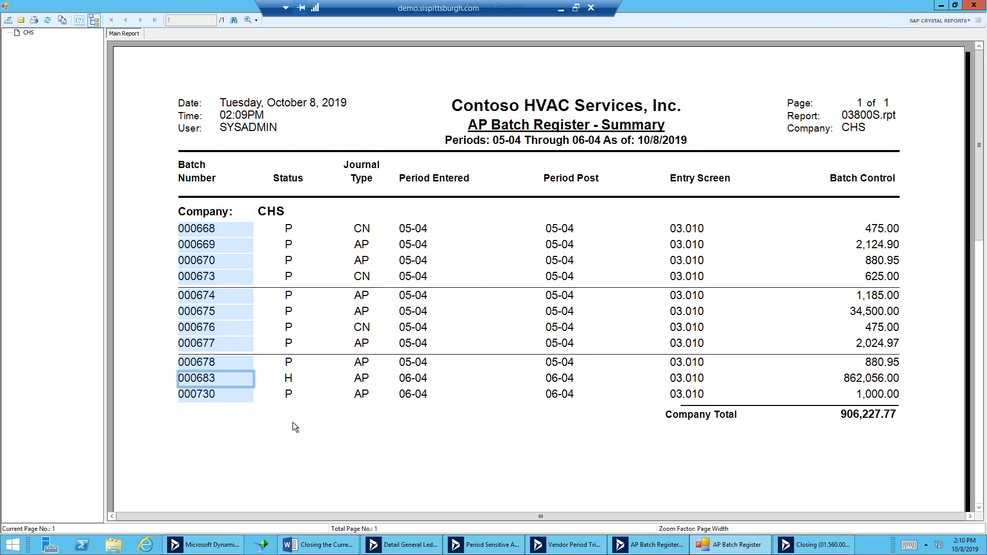
click(973, 6)
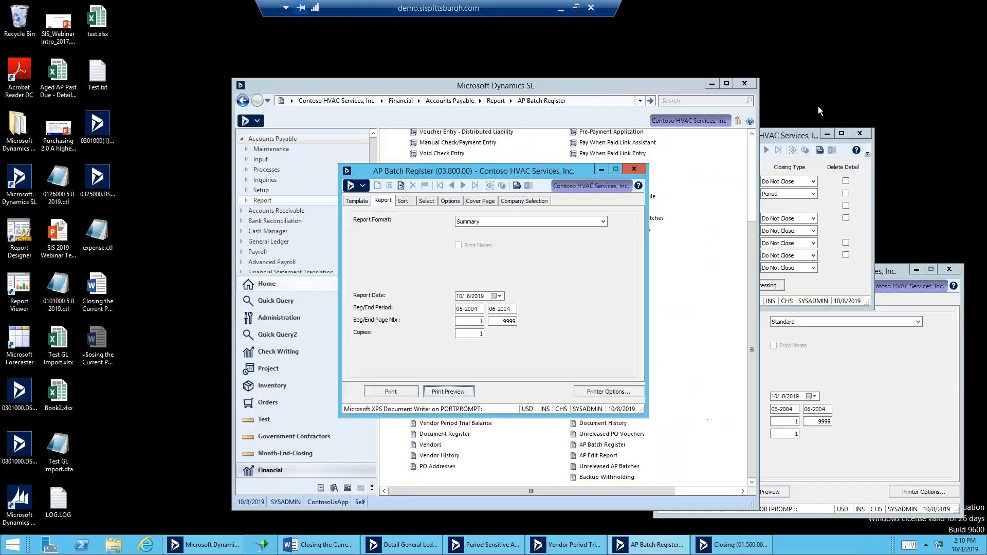
click(634, 168)
scroll(533, 207, up, 1)
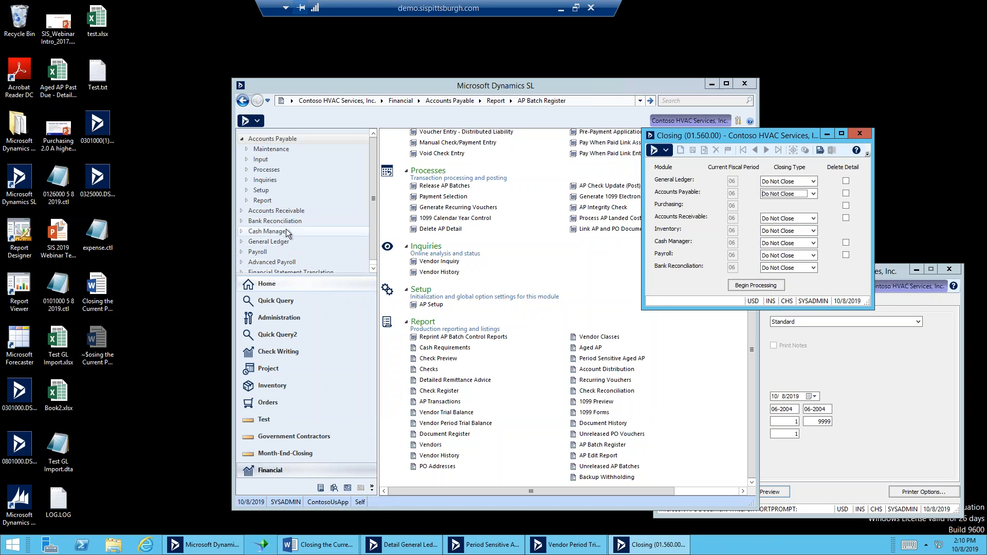
- Open Voucher and Adjustment Entry in Accounts Payable and bring up the list of existing batches
click(298, 140)
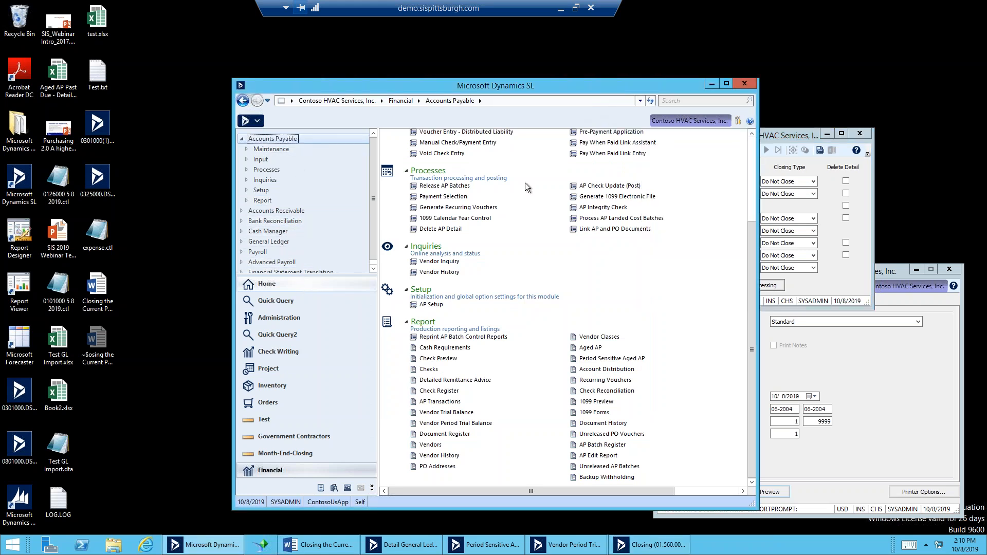
click(493, 226)
click(478, 227)
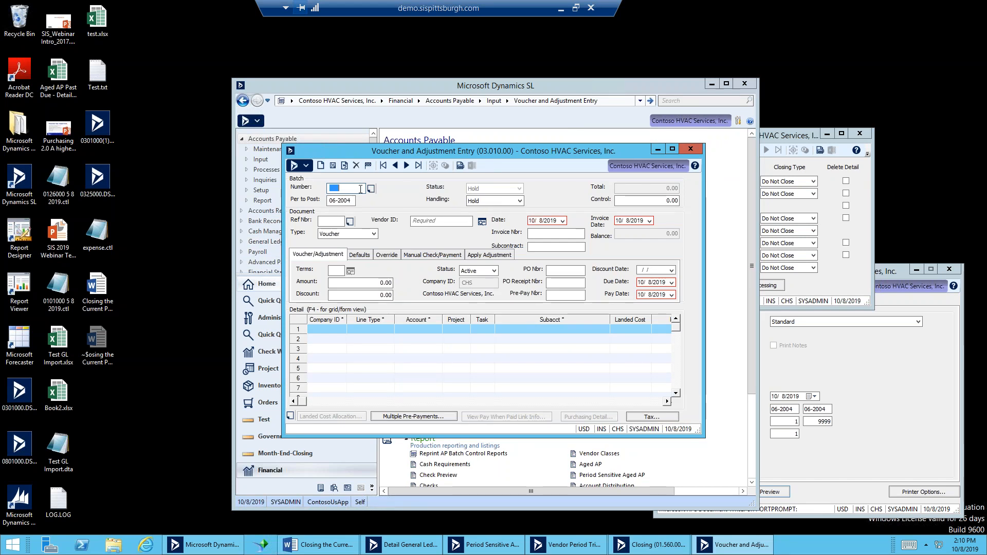
key(F3)
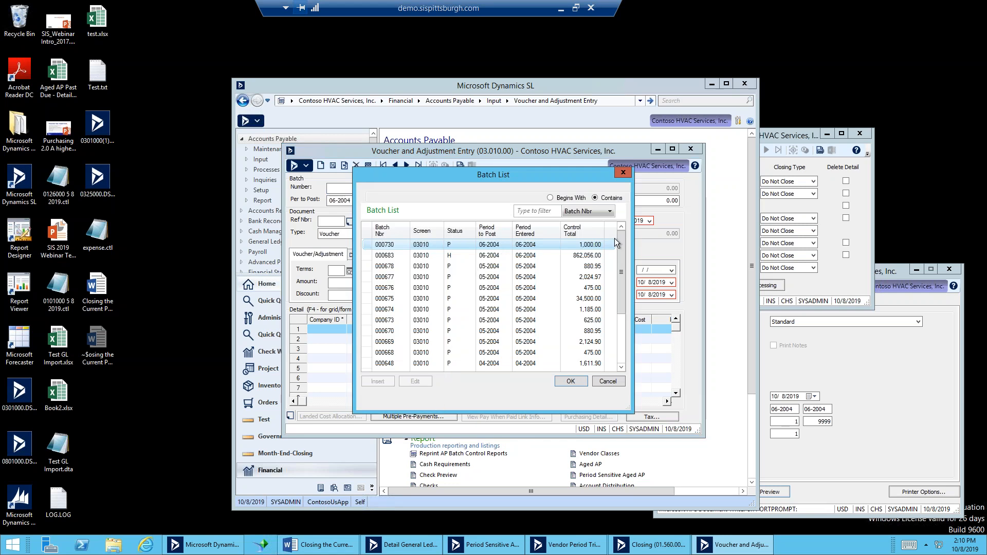
- Filter the batch list by Status containing "h" and load the on-hold batch 000683
click(609, 213)
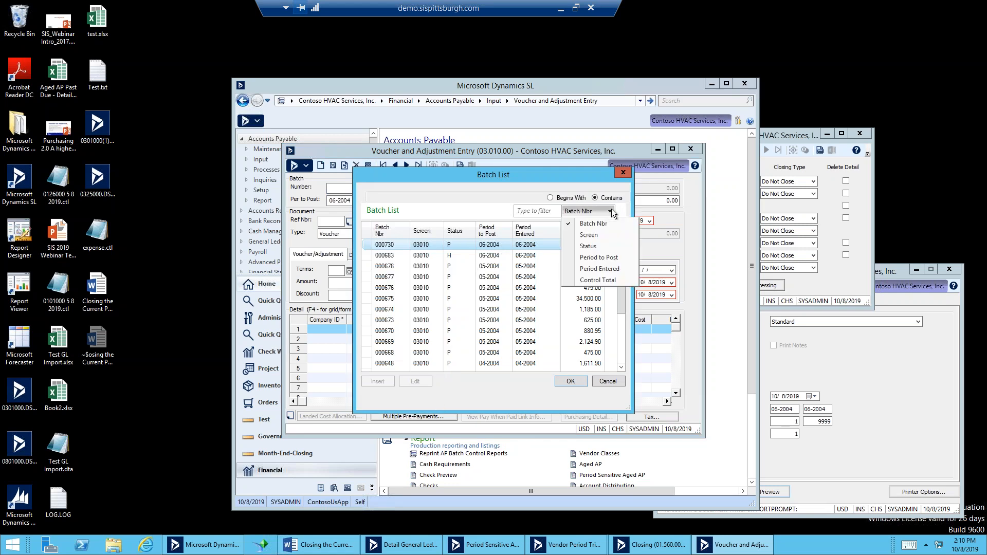
click(594, 245)
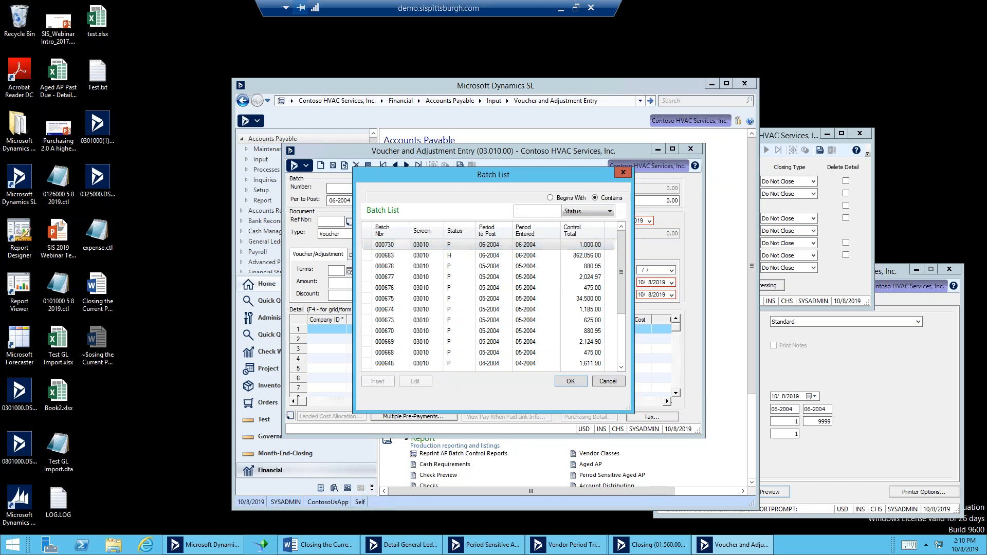
text(s)
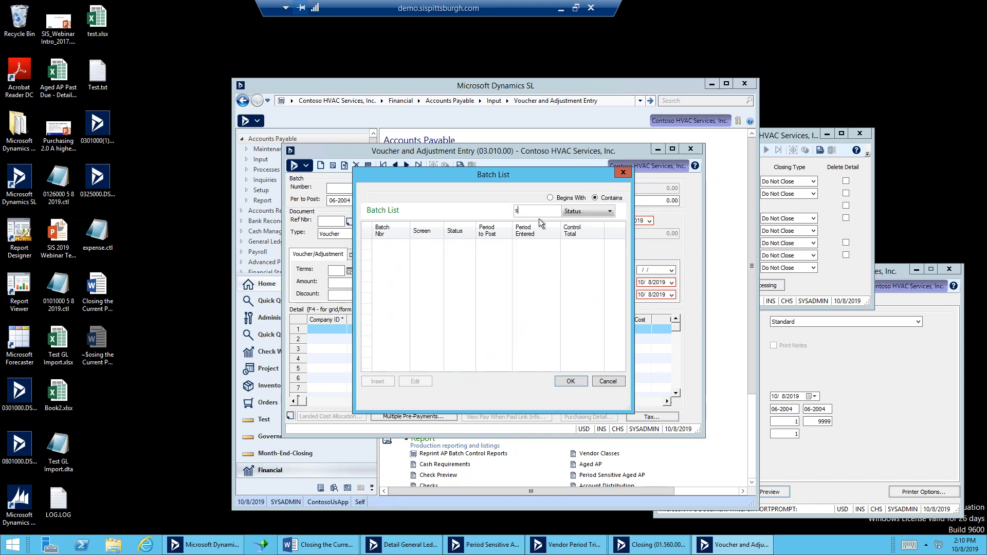
text(h)
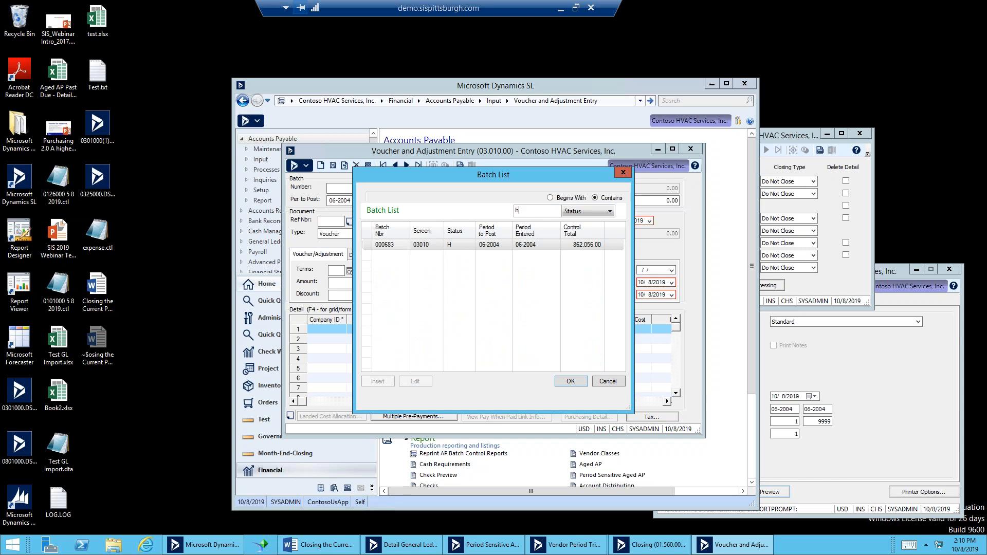
key(BackSpace)
text(b)
key(BackSpace)
text(h)
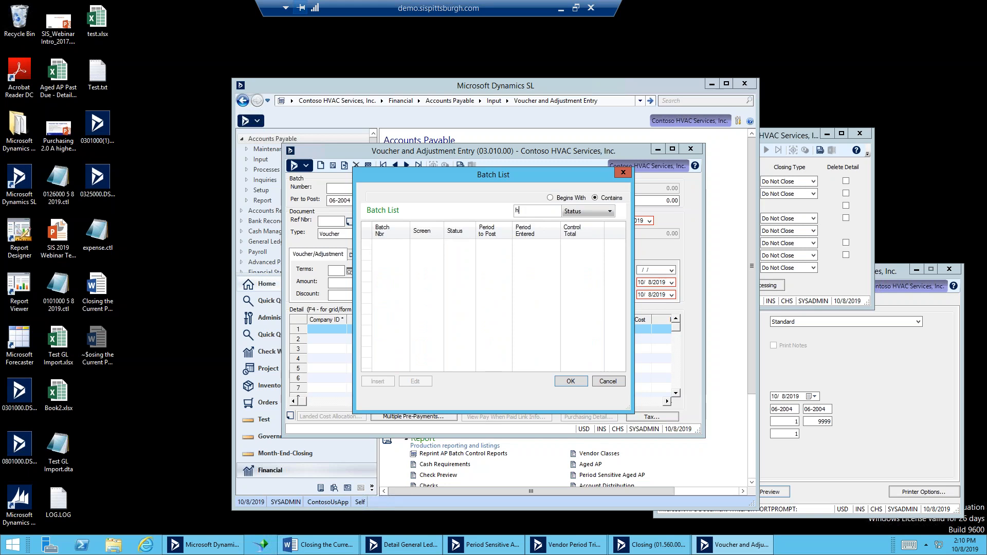
click(565, 379)
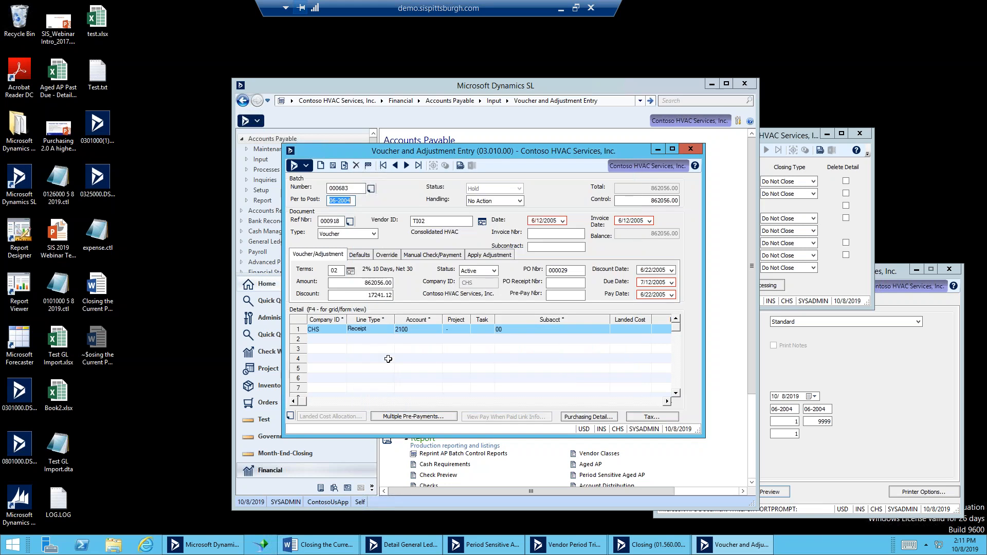
- Release batch 000683 by setting its Handling to Release Now and finishing at the Batch level, then close Voucher and Adjustment Entry
click(384, 330)
click(409, 330)
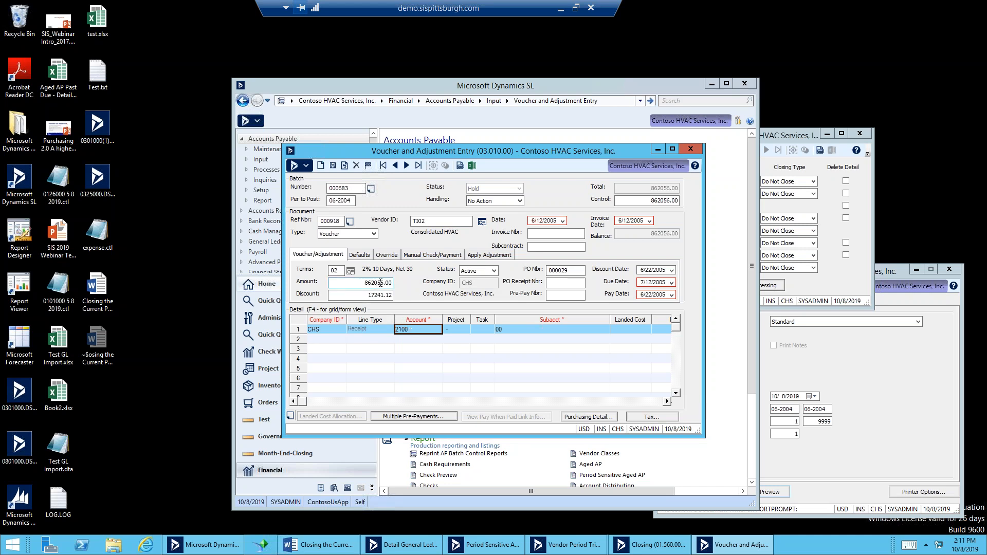
click(521, 200)
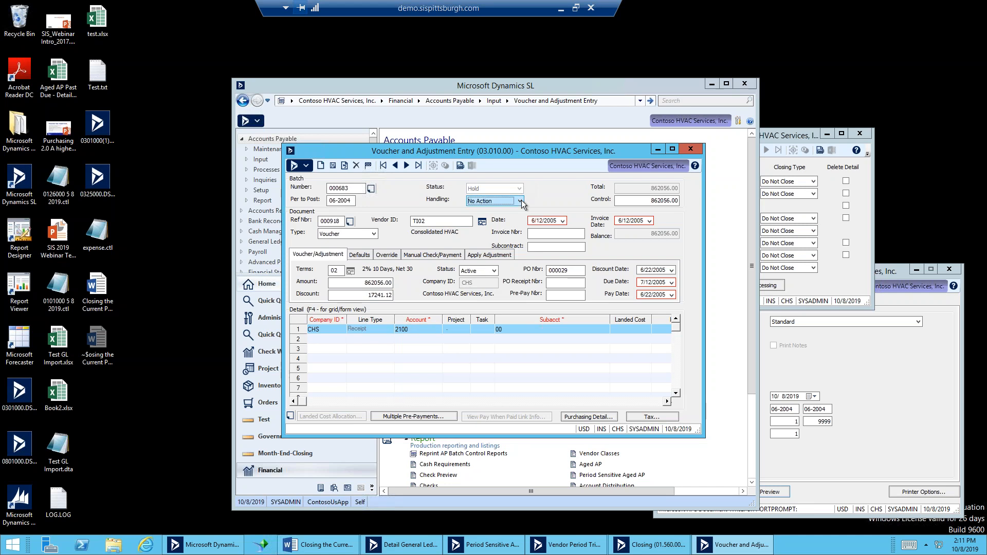
click(520, 201)
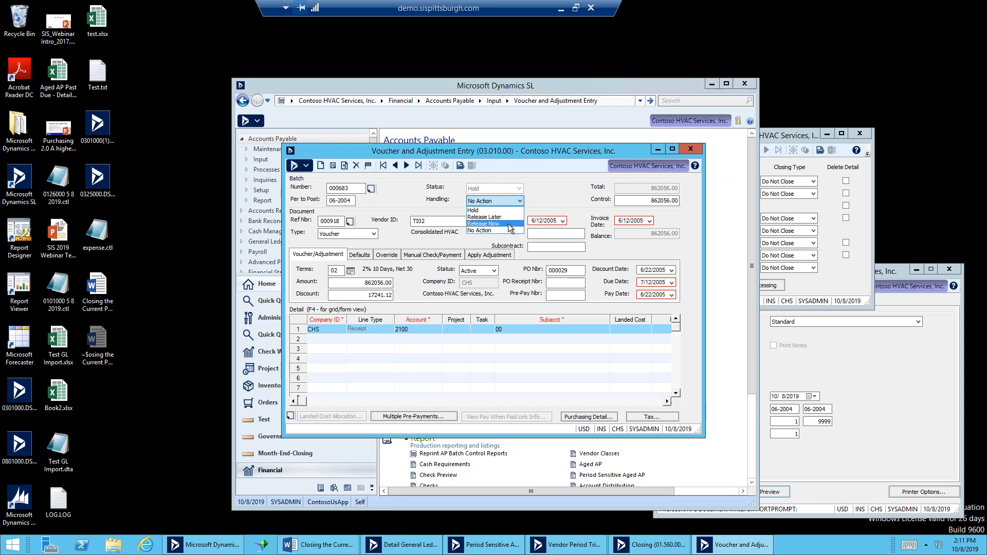
click(509, 227)
click(368, 166)
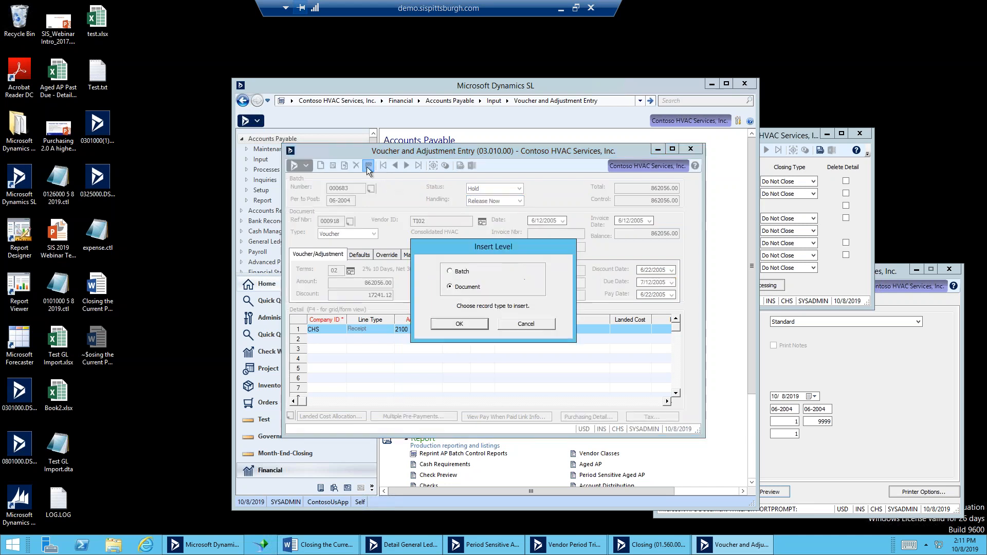
click(466, 273)
click(483, 324)
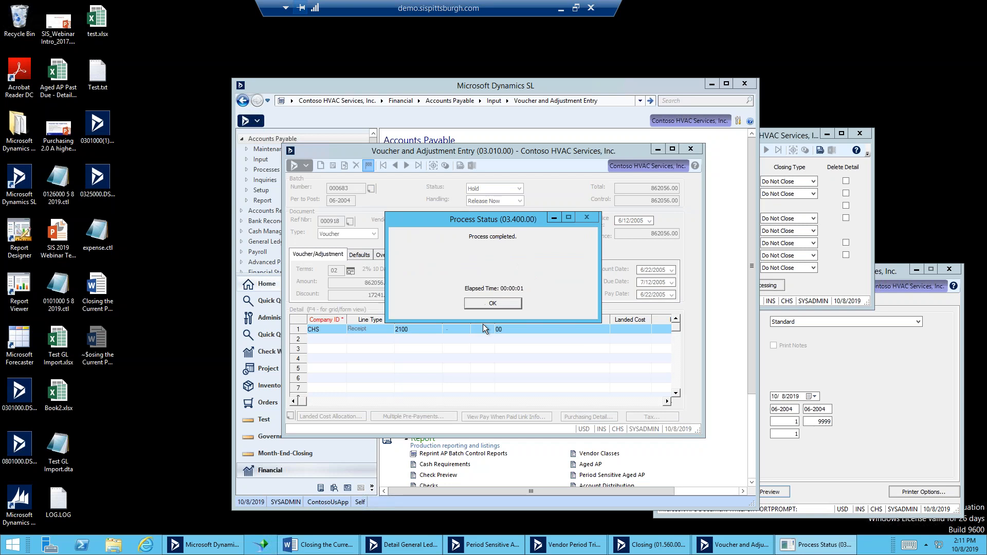
click(510, 302)
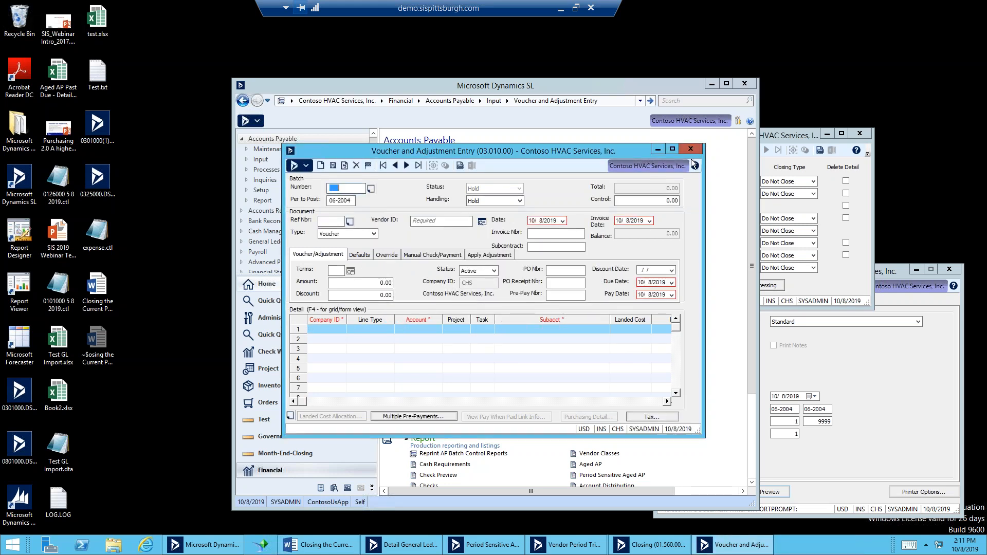
click(691, 149)
- Try setting the Accounts Payable closing type to Period in the Closing window and dismiss the system messages
click(588, 310)
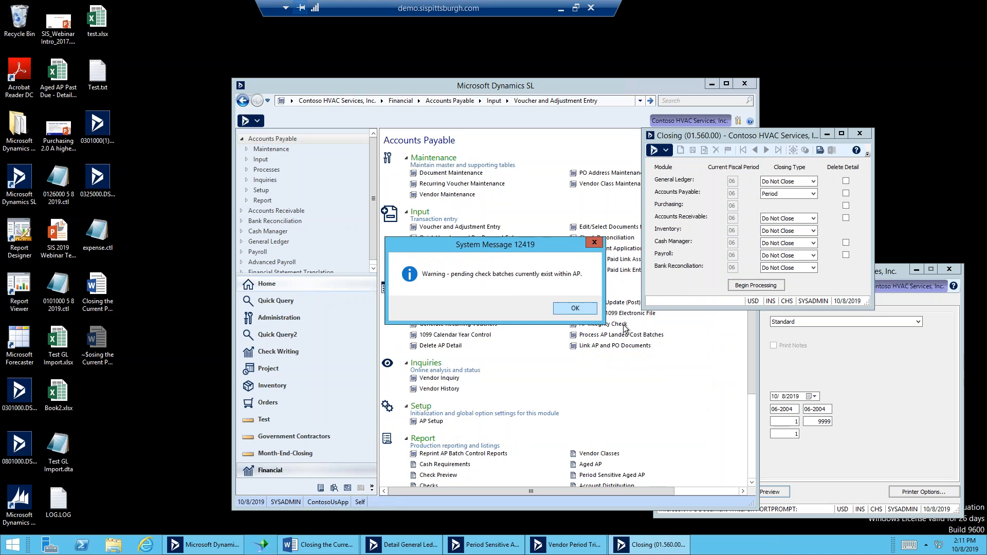
click(567, 309)
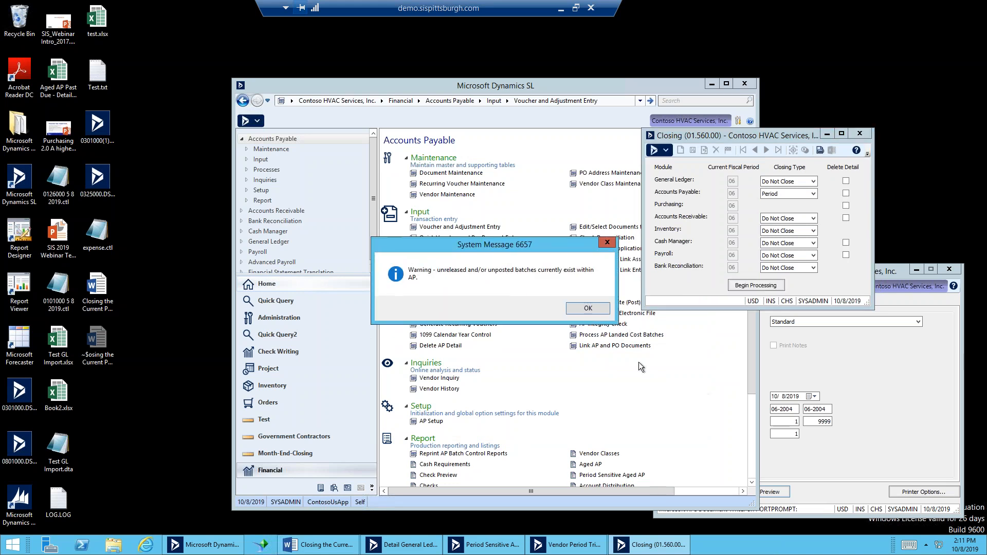
click(579, 307)
- Preview the AP Batch Register in Summary format for period 06-2004, check the status of batch 000683, and close the report
click(752, 463)
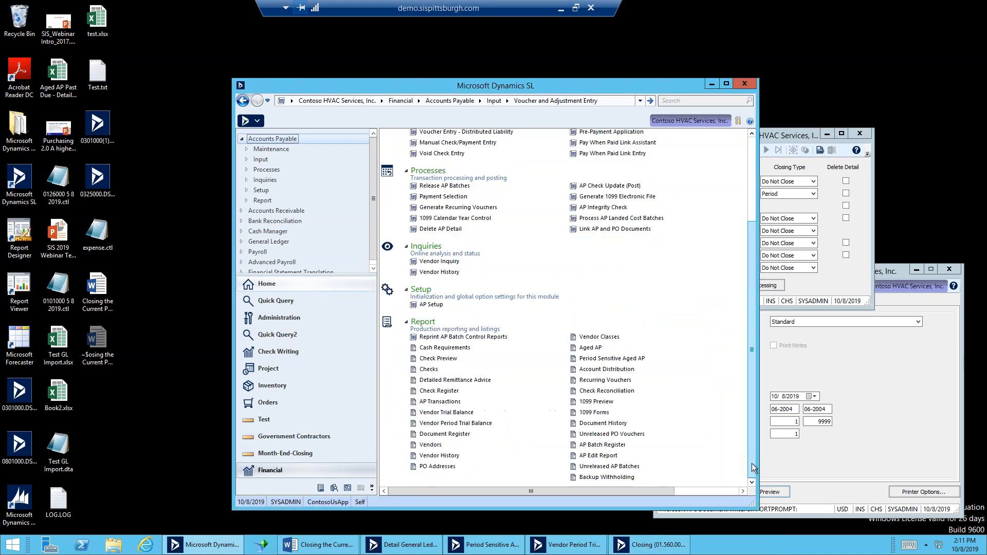
click(606, 446)
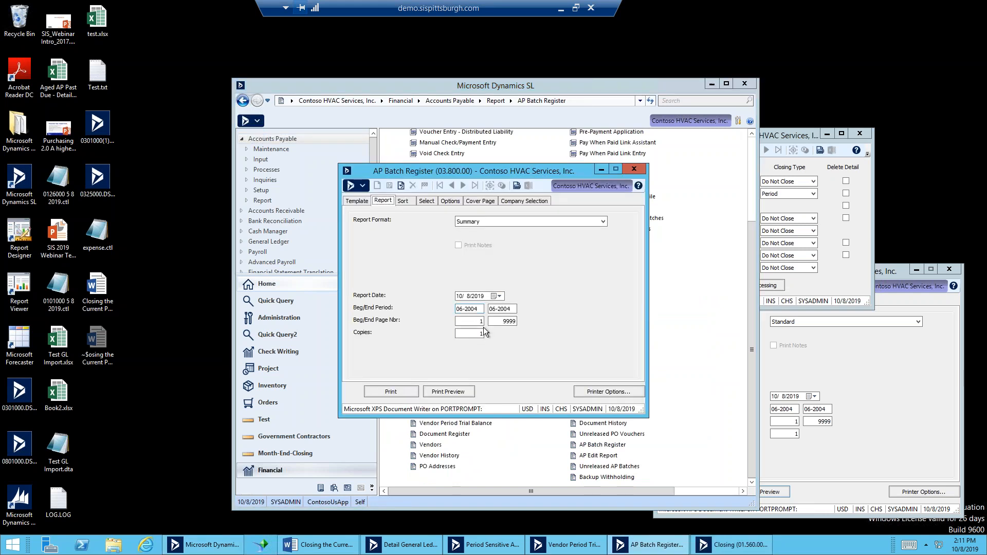
click(470, 392)
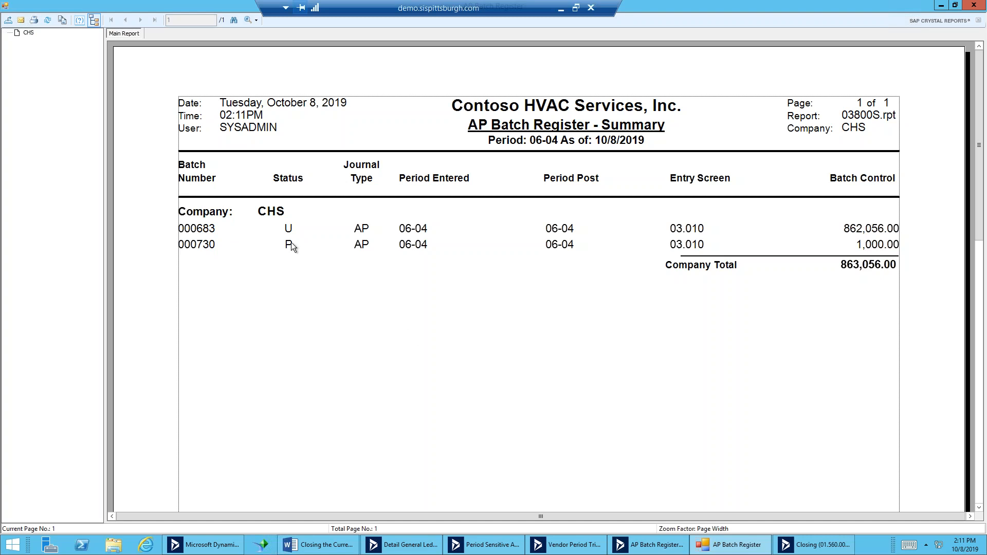
click(287, 233)
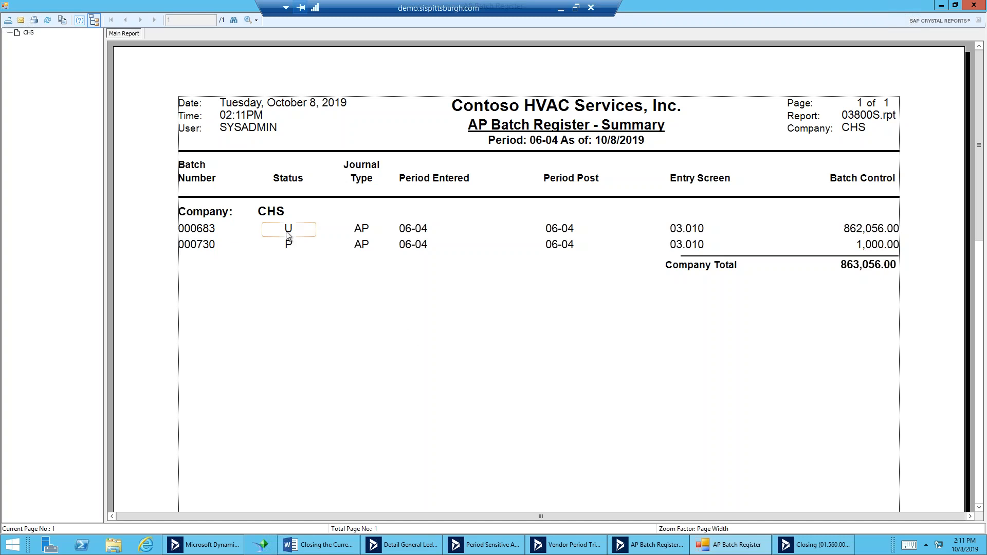
click(975, 7)
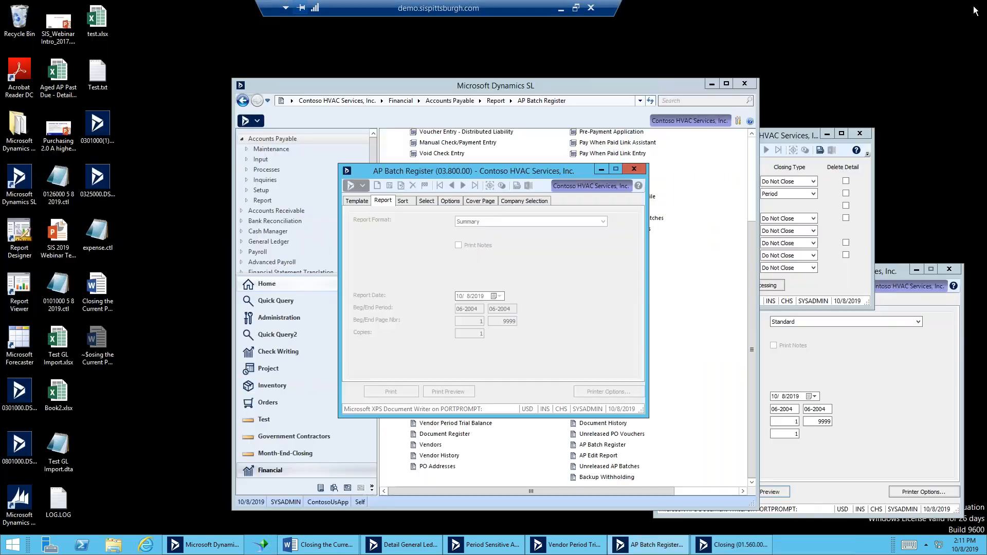
click(634, 169)
- Reselect Period as the Accounts Payable closing type and dismiss the resulting system messages
click(790, 194)
click(785, 204)
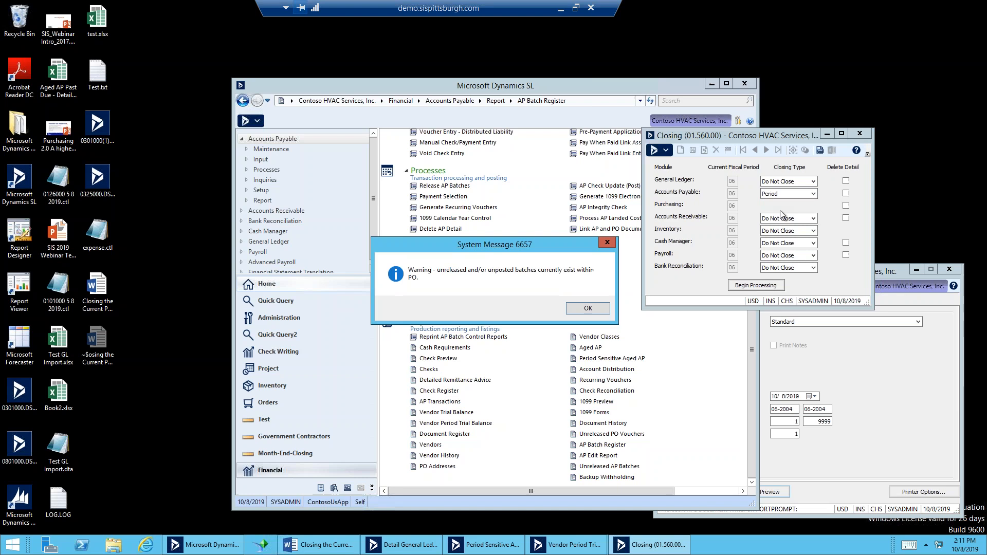
click(591, 310)
click(592, 309)
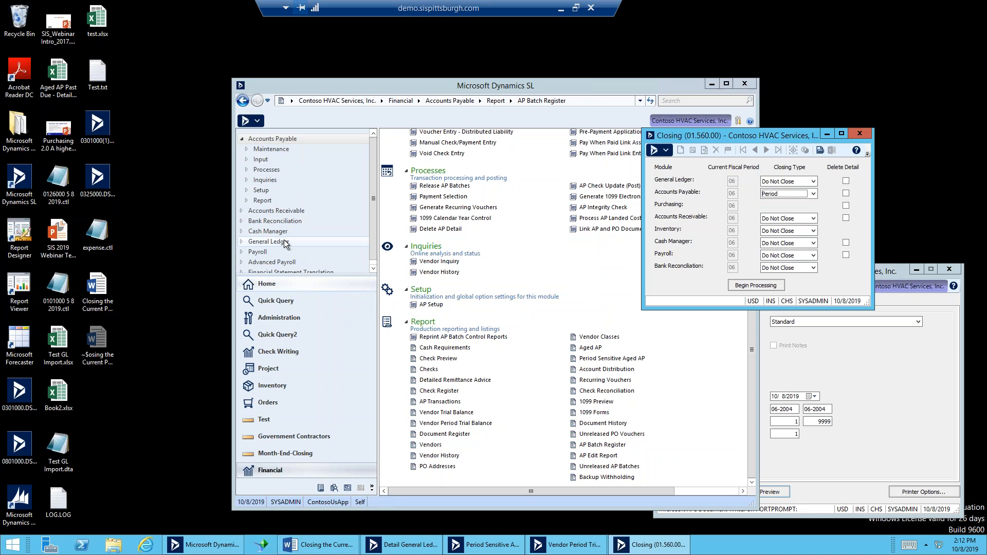
- Post batch 000683 for company CHS with General Ledger's Post Transactions process and close that window
click(268, 241)
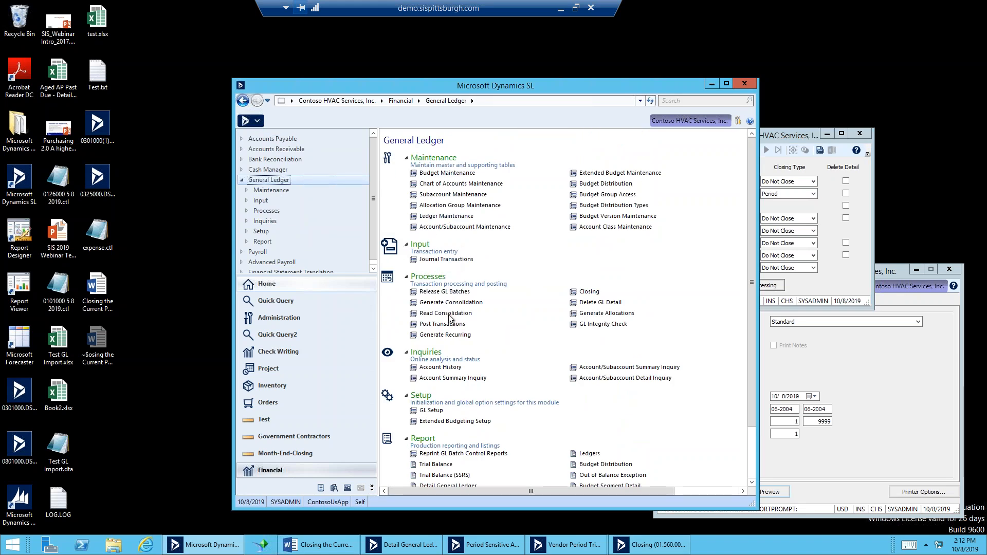
click(442, 324)
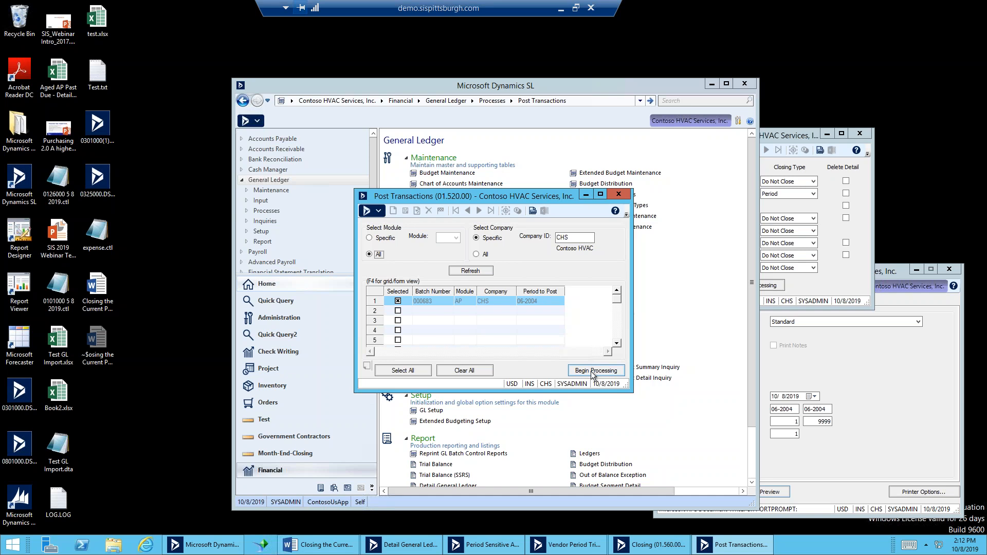
click(540, 301)
click(585, 372)
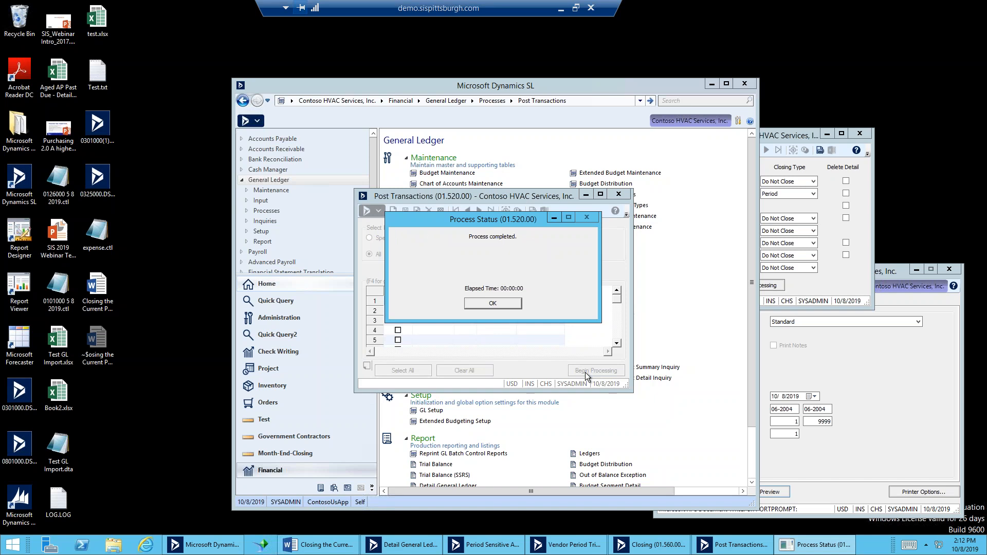
click(511, 305)
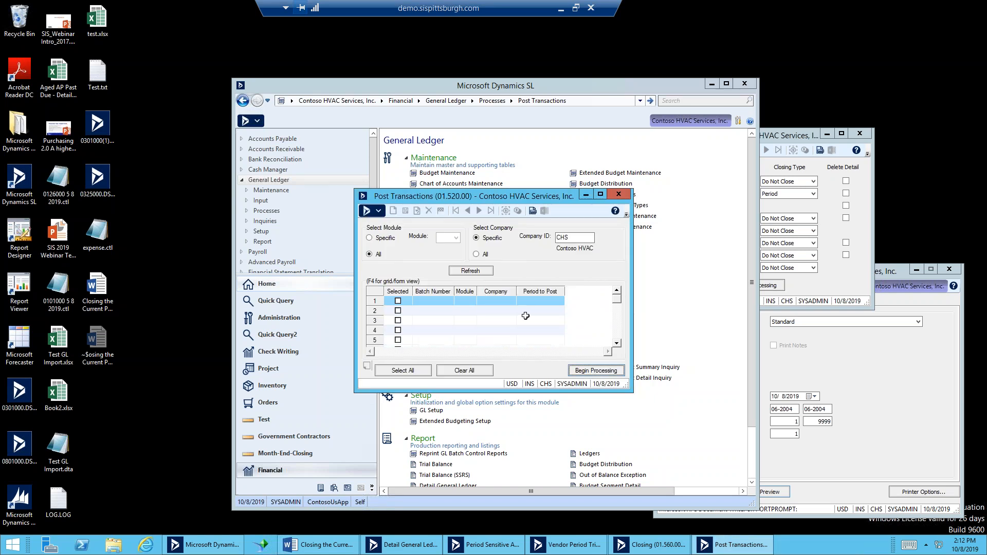
click(618, 195)
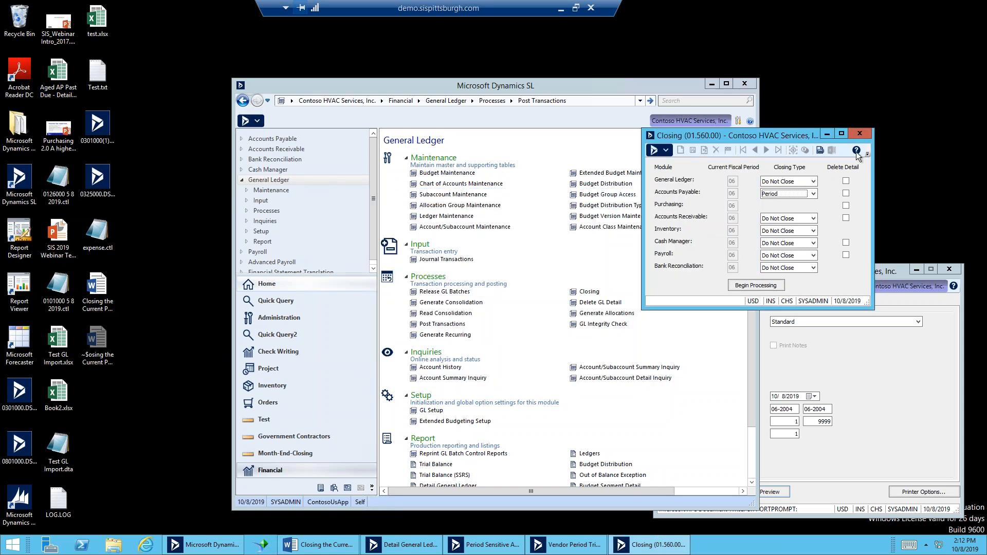
- Reopen the Closing window, set the Accounts Payable closing type to Period, and acknowledge the system messages
click(859, 133)
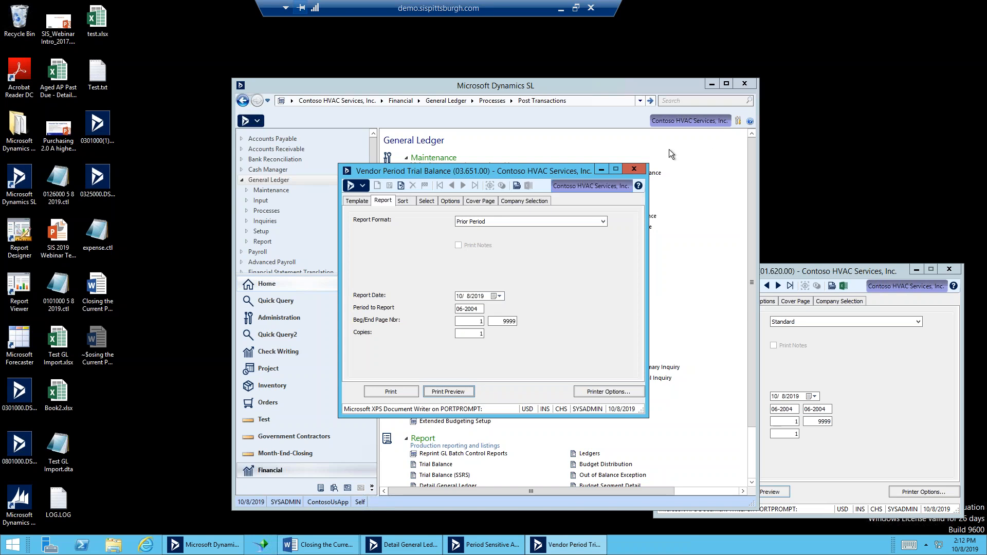
click(600, 171)
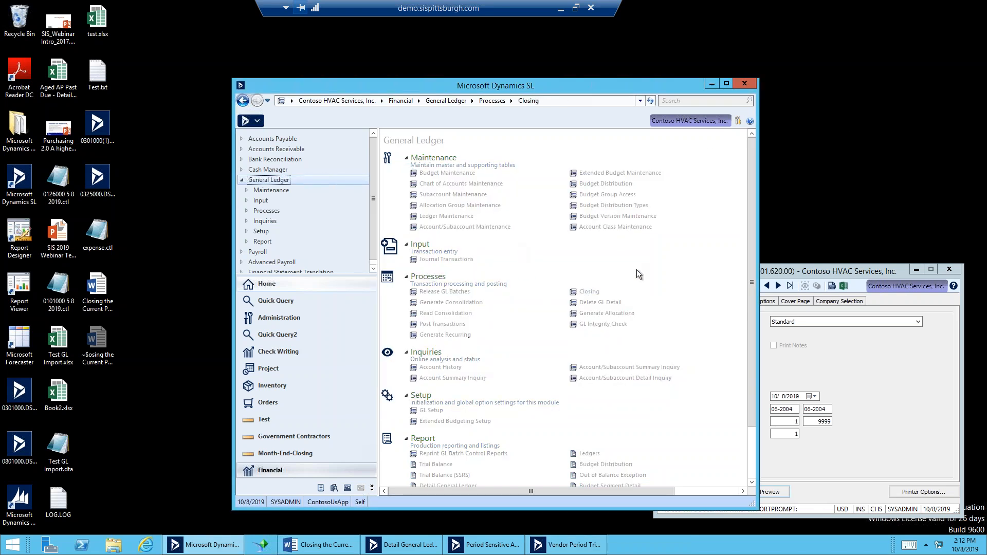
click(541, 266)
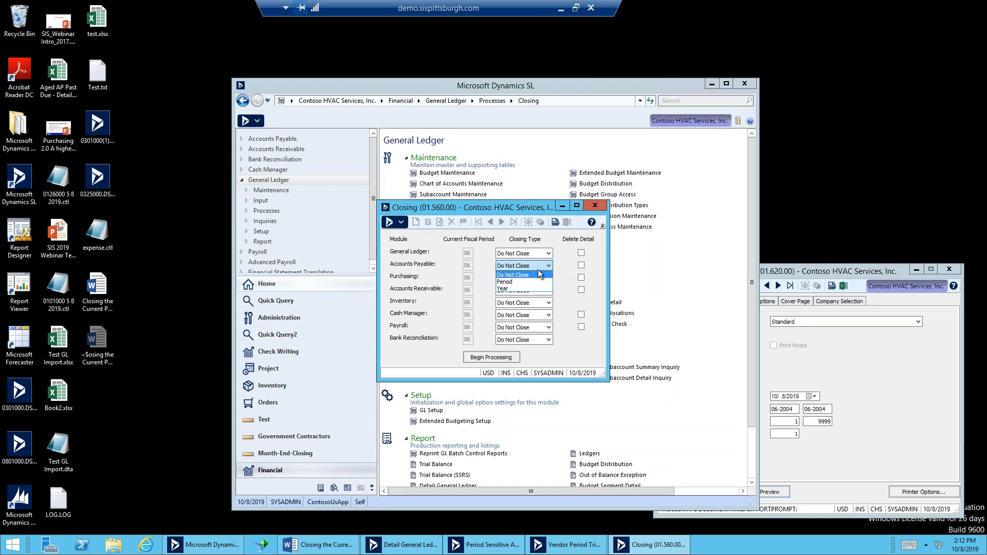
click(530, 279)
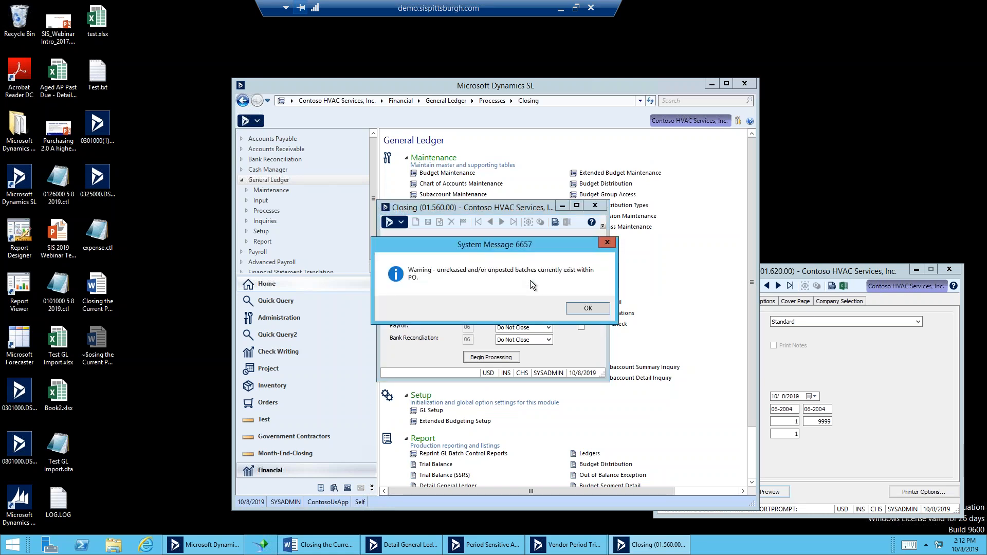
click(575, 309)
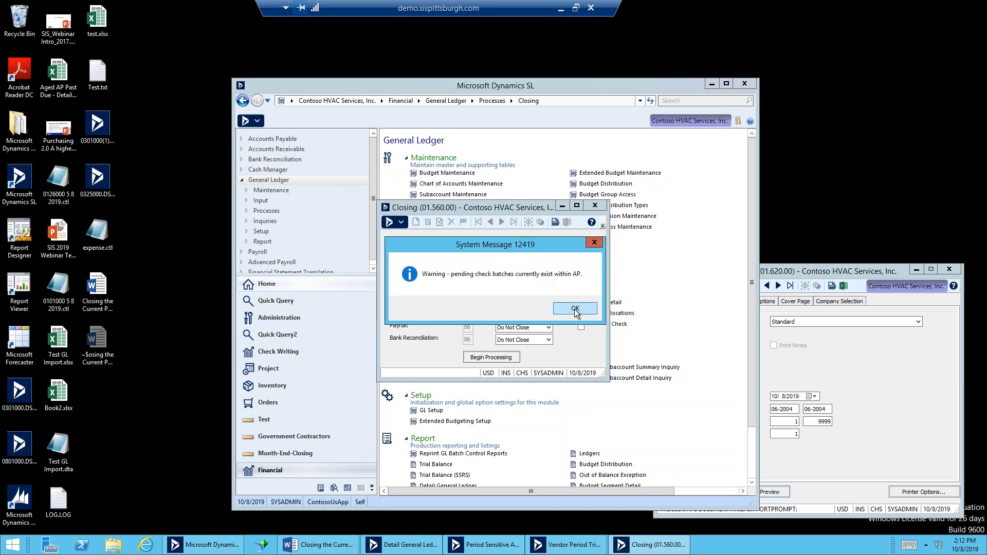
click(574, 310)
click(575, 310)
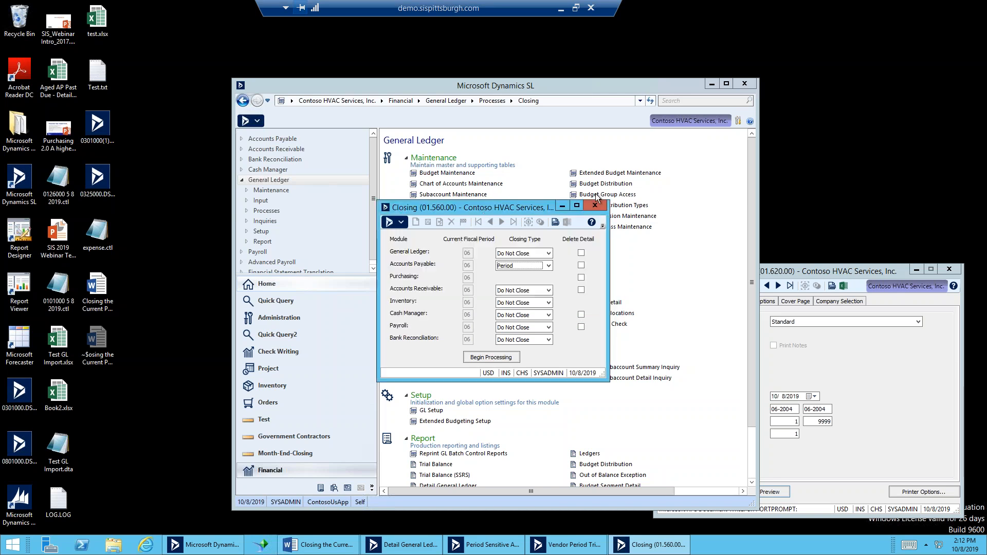
- Arrange the Closing window beside the main window and reselect Period for Accounts Payable, acknowledging the resulting system messages
drag(482, 212, 778, 131)
drag(624, 91, 524, 64)
click(795, 185)
click(795, 185)
click(803, 193)
click(807, 187)
click(803, 200)
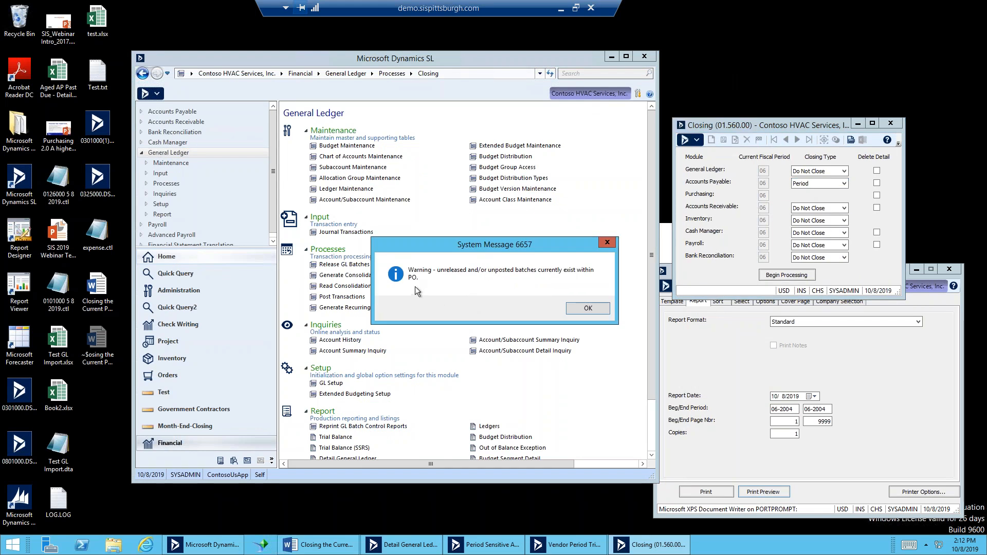
click(607, 243)
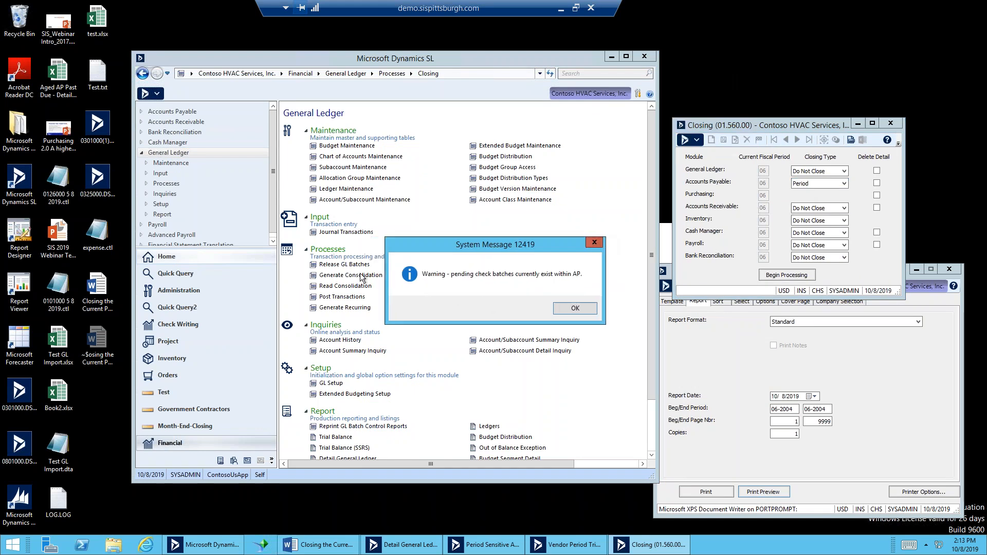
click(568, 313)
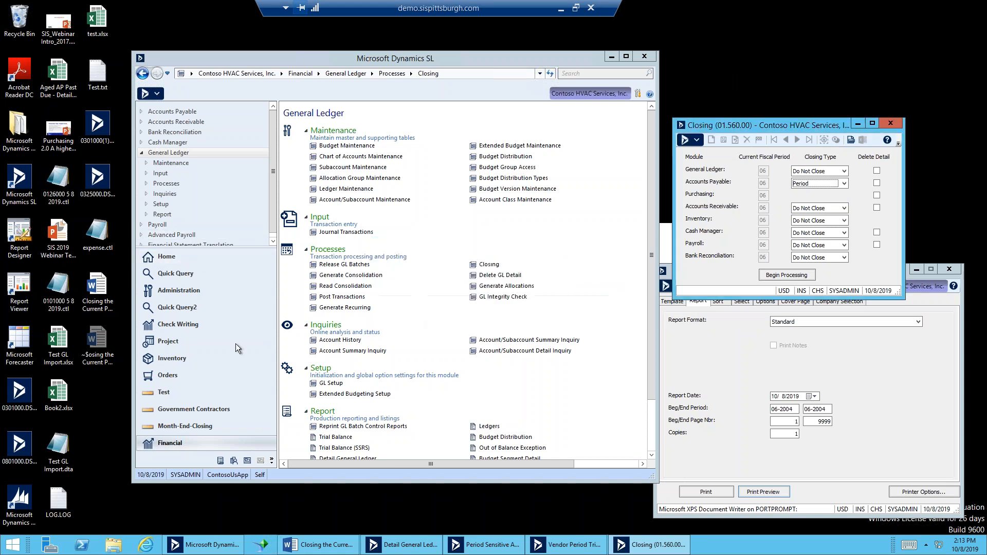
- Preview the PO Receipts Edit Report in Standard format from the Purchasing module, check the batch status, and close the report
click(170, 379)
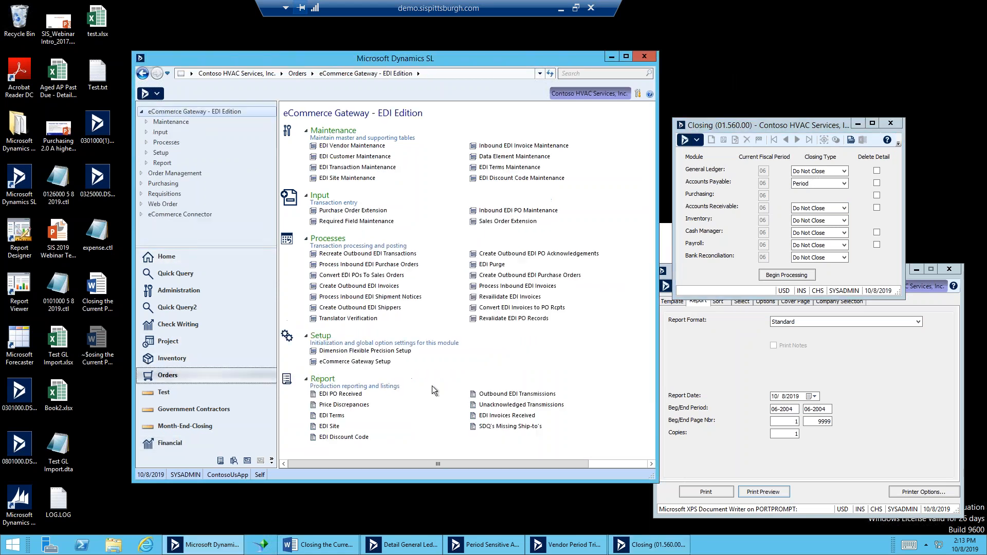
click(290, 463)
click(175, 184)
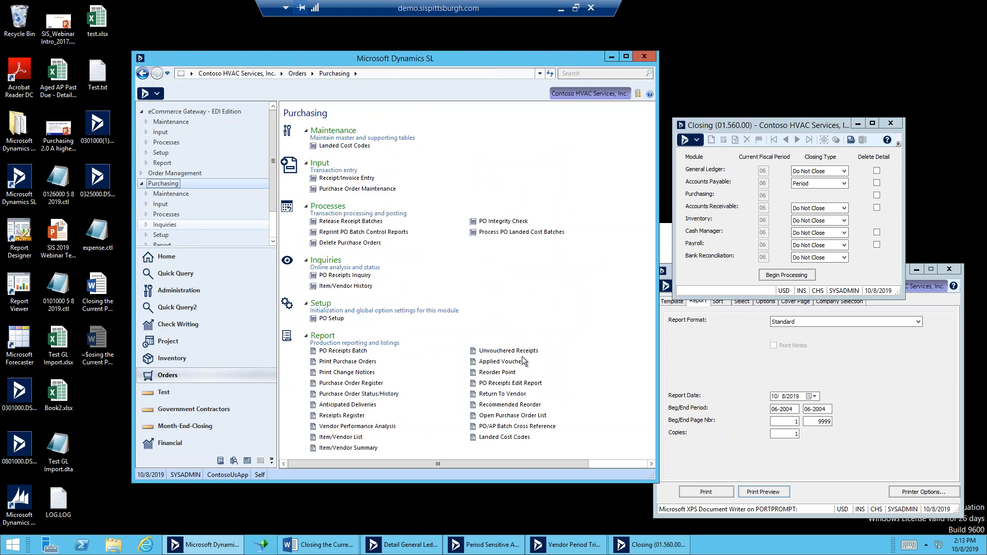
click(535, 385)
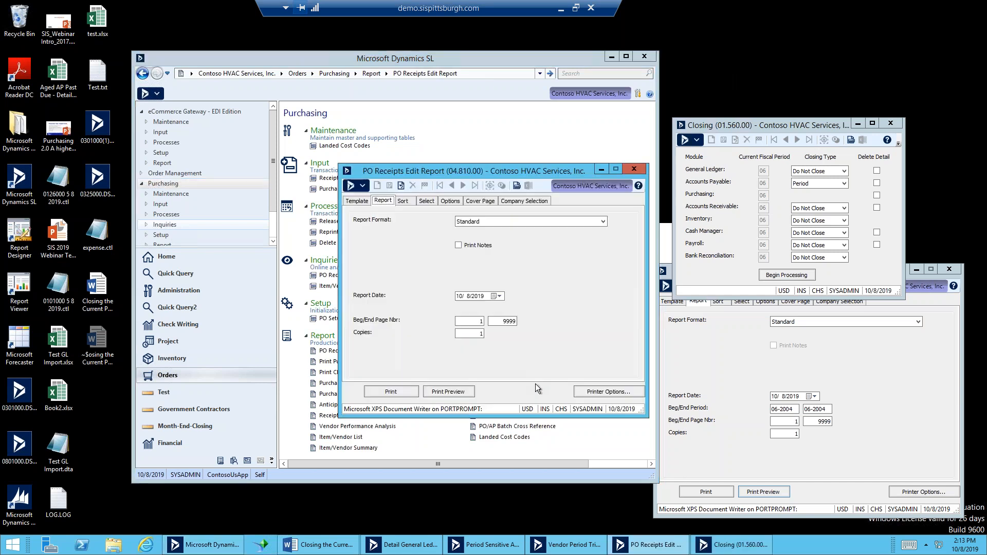
click(457, 393)
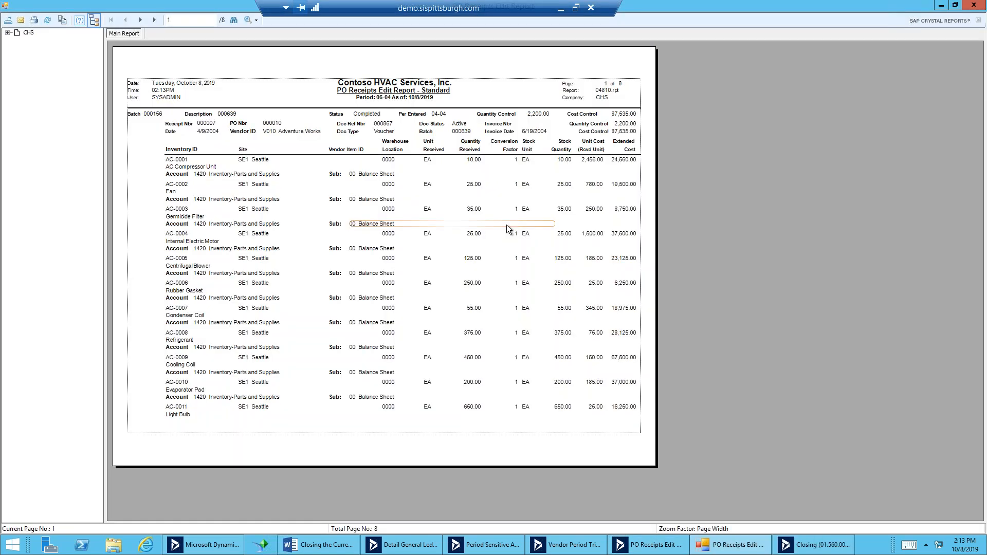
click(973, 5)
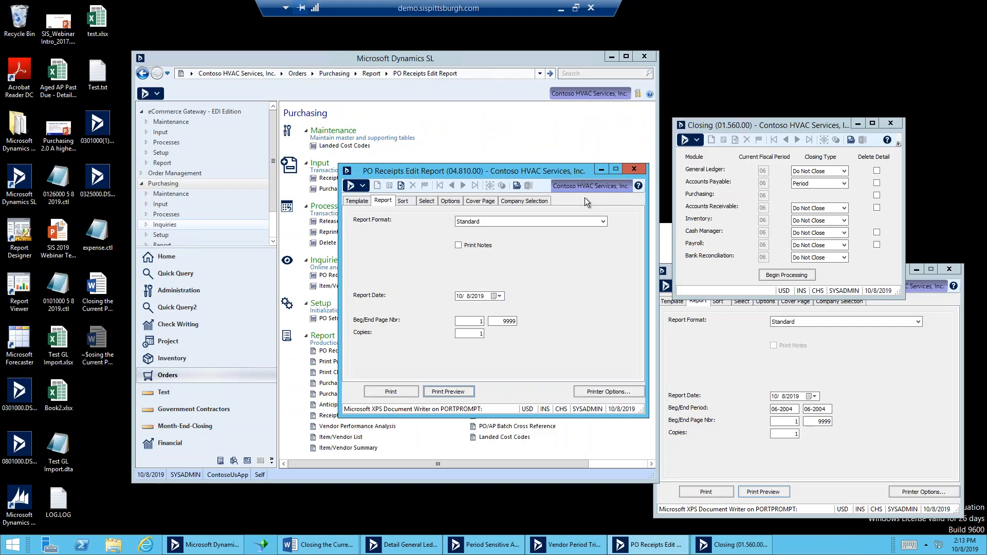
click(634, 169)
- Preview Purchasing's PO Receipts Batch report for period 06-2004, check the batch status, and close both PO report windows
scroll(460, 365, right, 3)
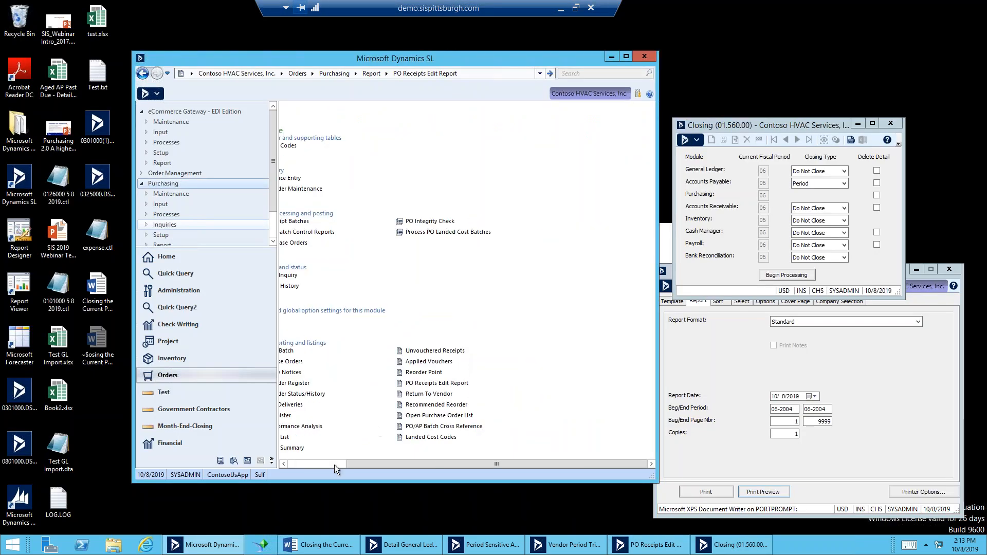
click(296, 465)
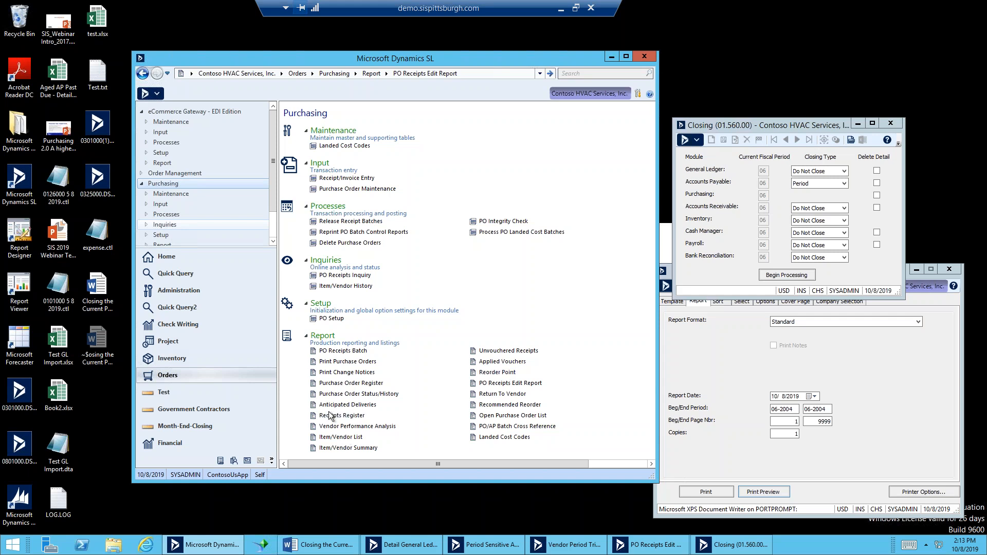
click(348, 351)
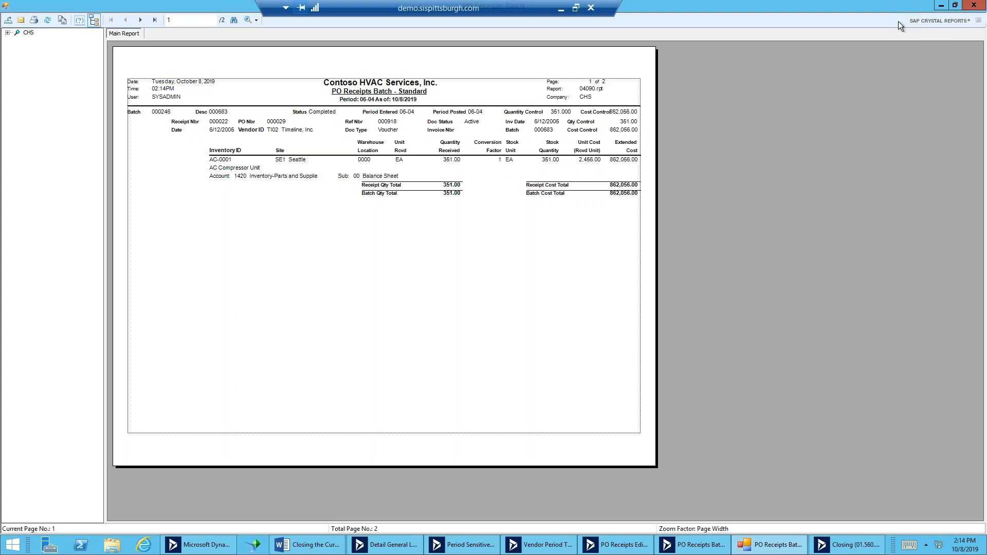
click(975, 7)
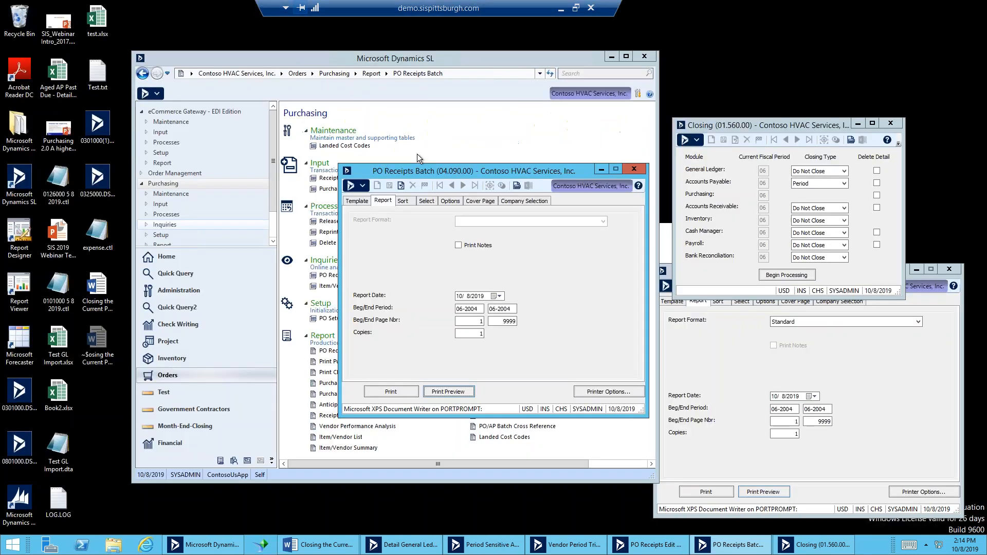
click(630, 169)
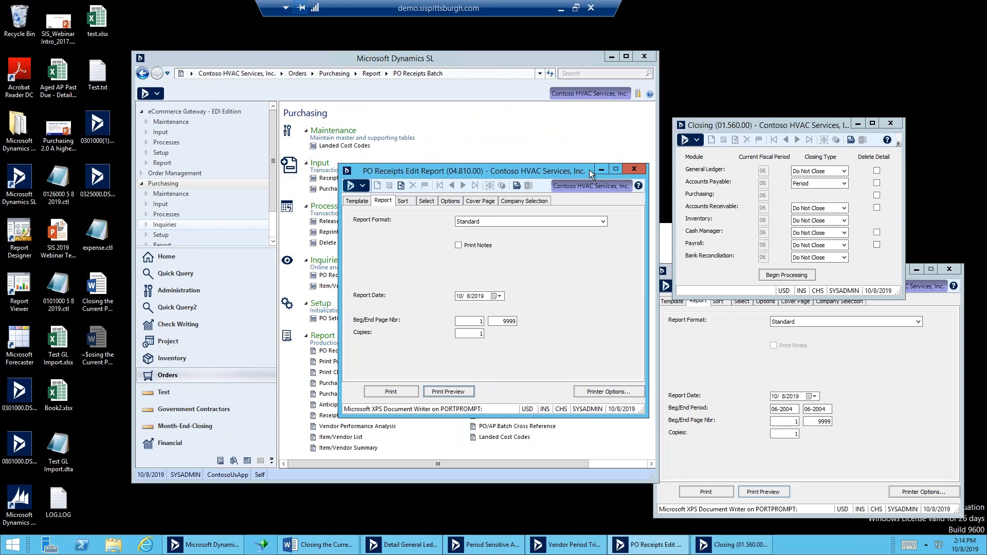
click(635, 170)
- Look up the purchasing batches and their statuses in Receipt/Invoice Entry, then close the window without selecting a batch
click(329, 180)
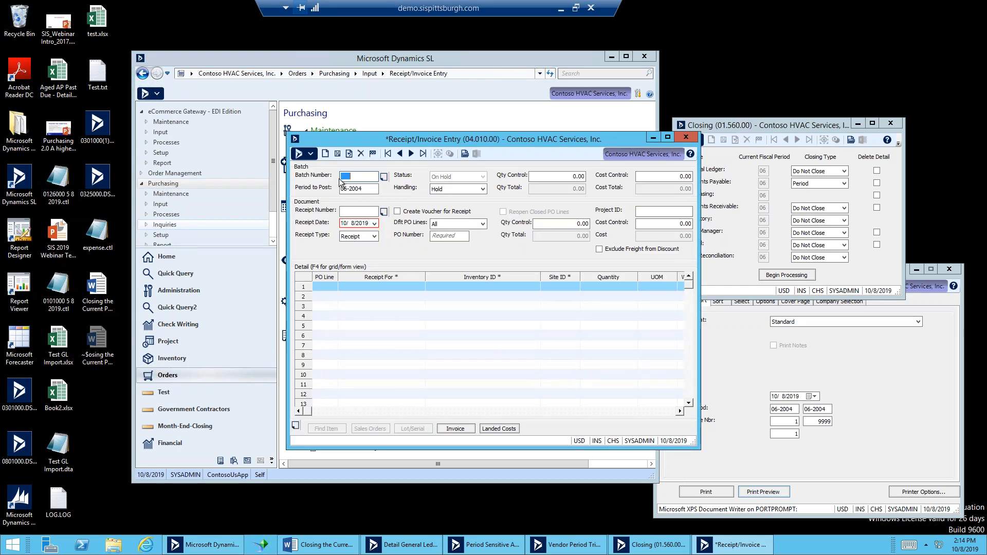
click(383, 176)
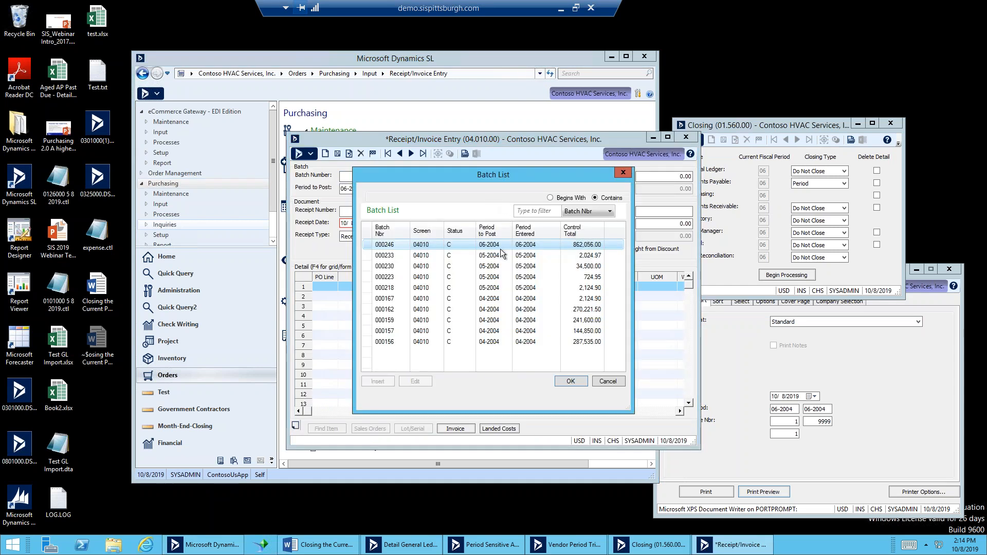
click(609, 382)
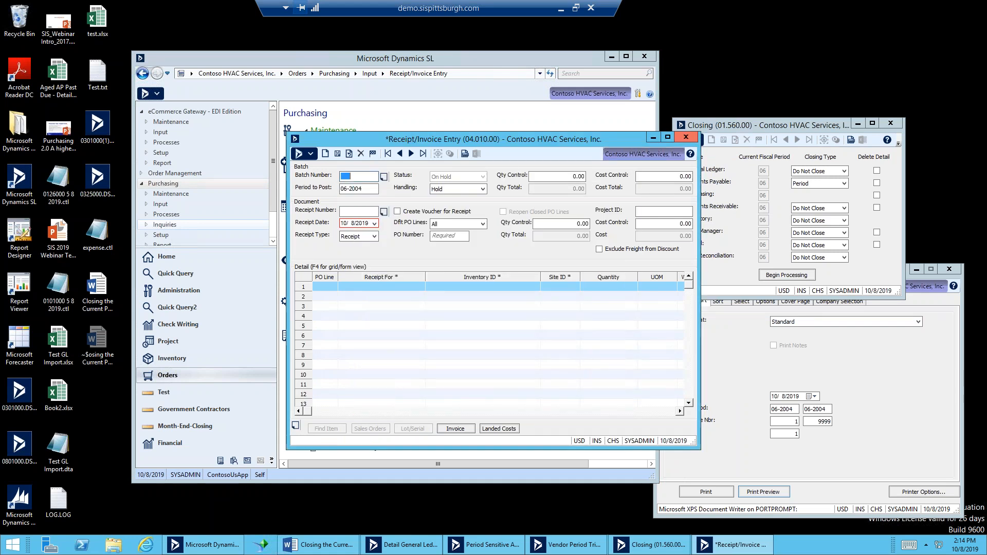
double_click(359, 175)
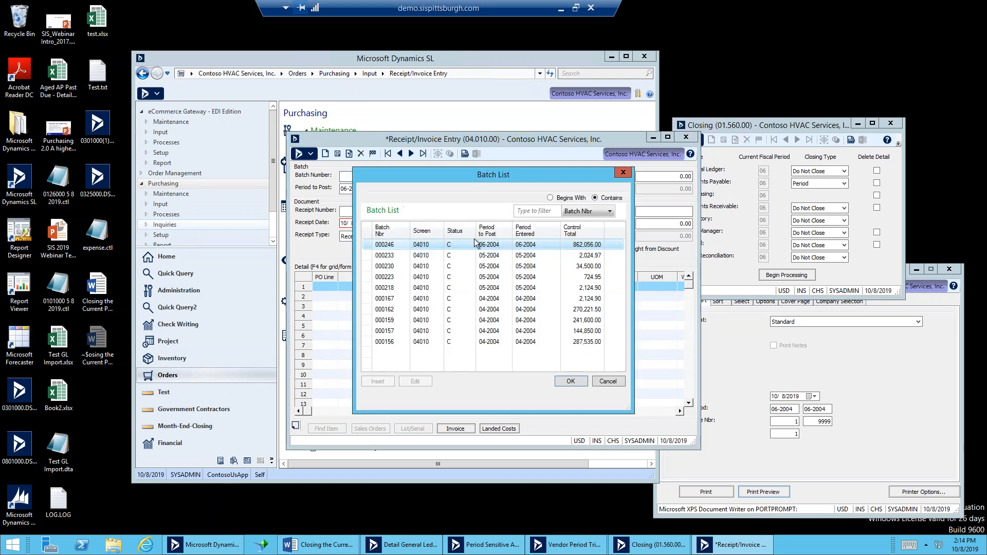
click(602, 382)
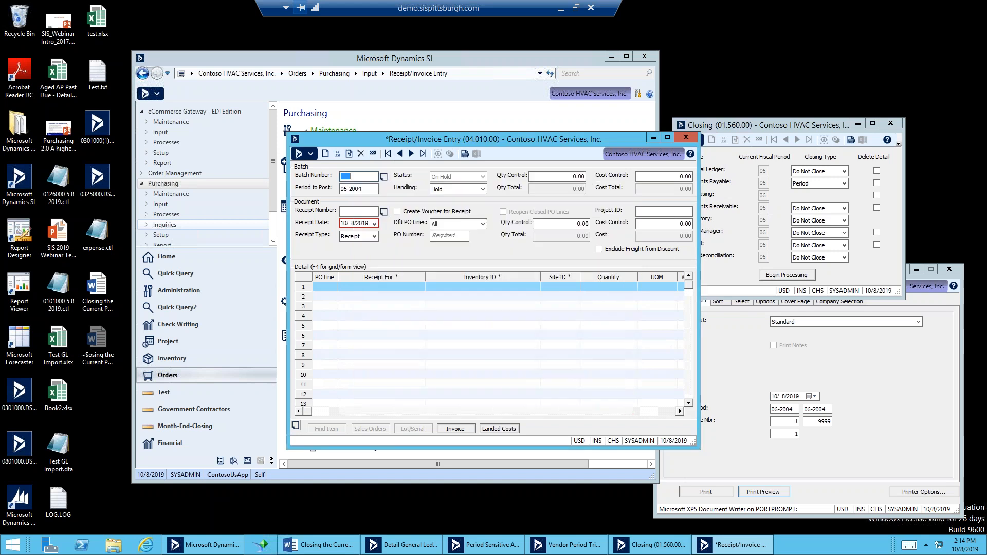
click(684, 138)
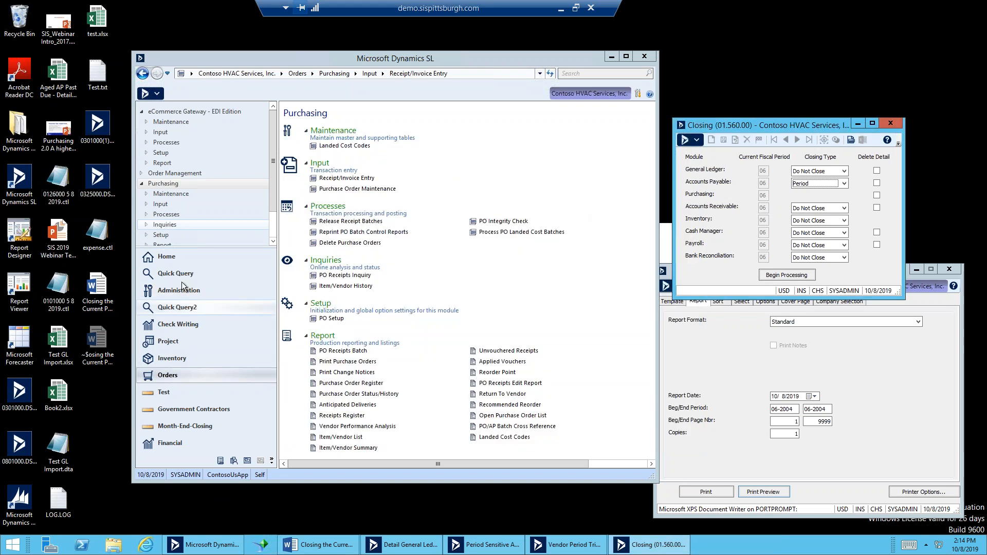
- Check General Ledger's Post Transactions for unposted CHS batches in all modules, close it, and dismiss the Closing window's system messages
scroll(181, 278, down, 1)
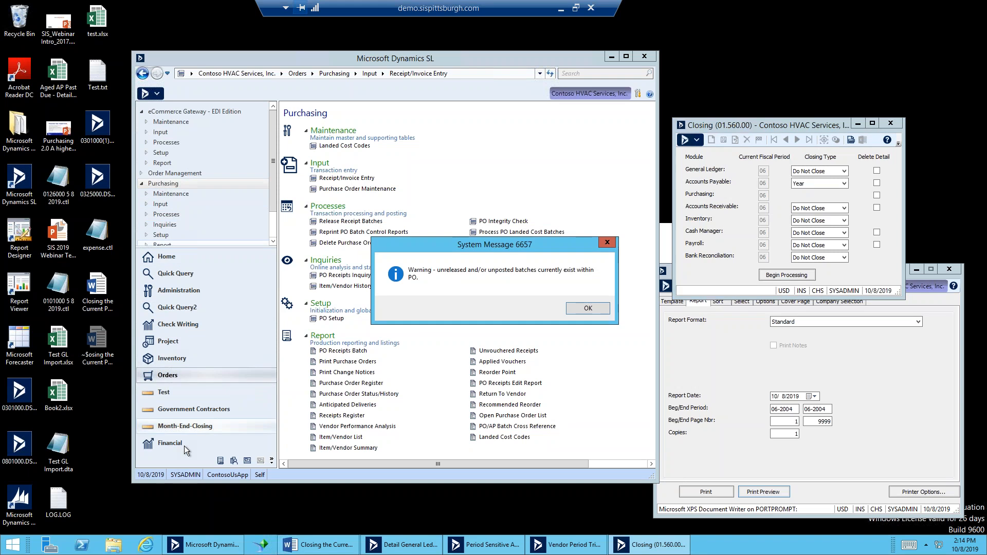
click(184, 446)
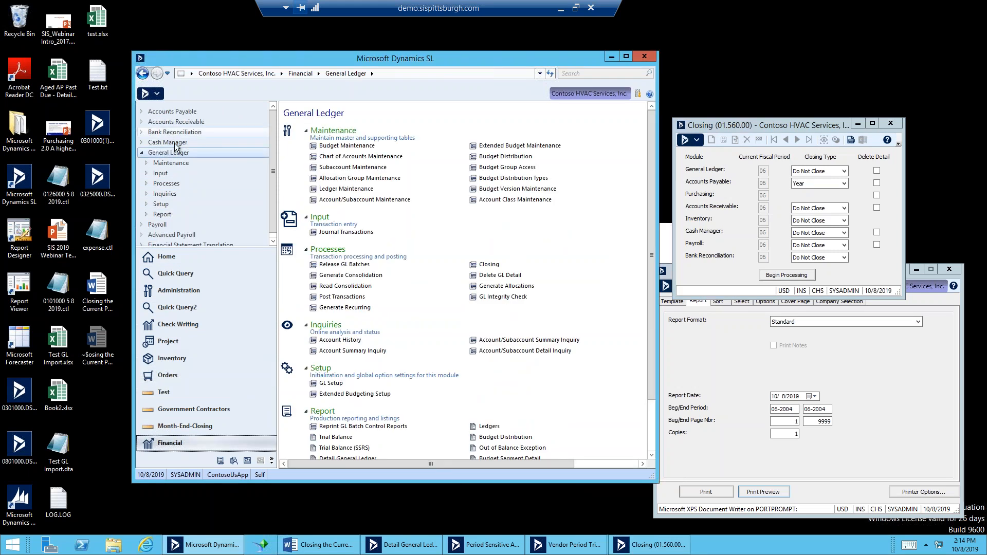
click(339, 297)
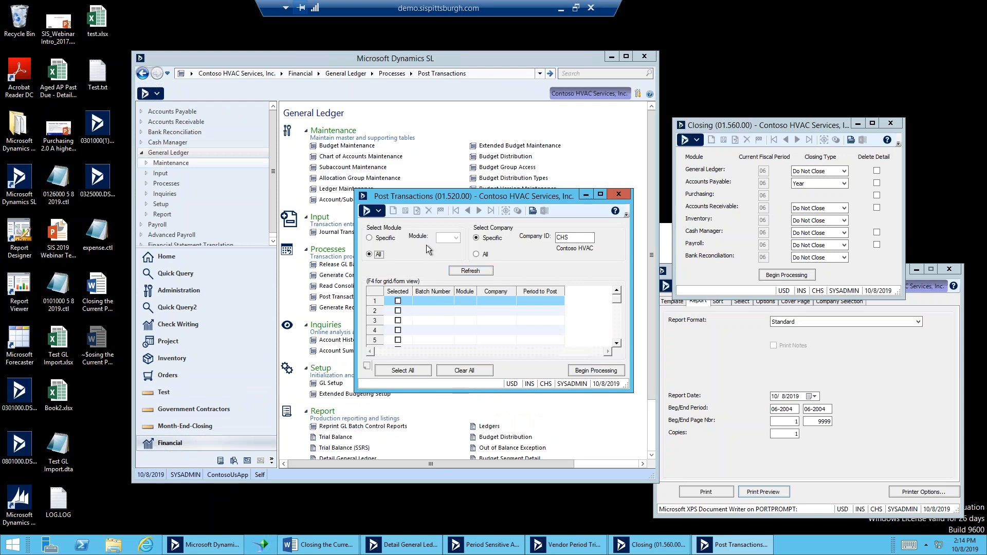
click(617, 196)
click(588, 307)
click(587, 308)
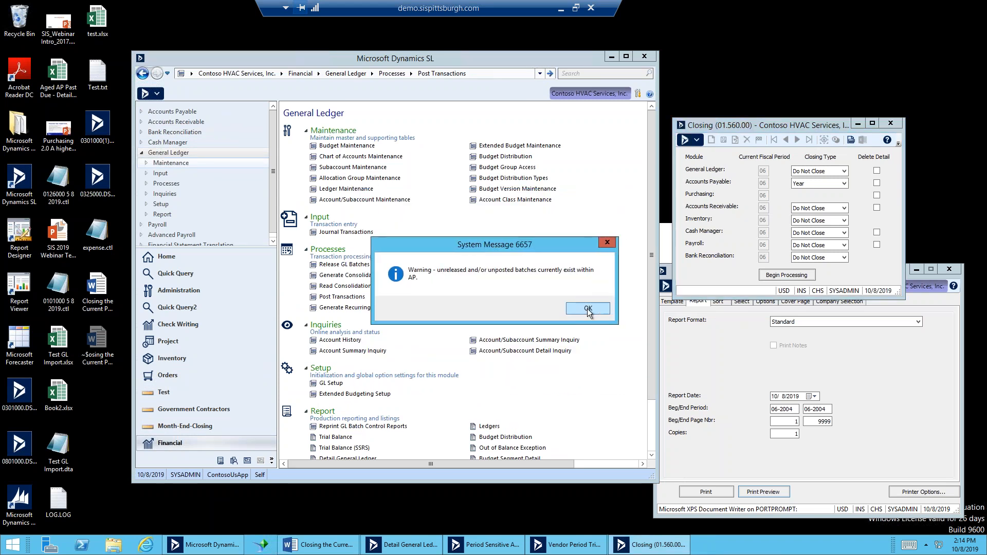
click(587, 309)
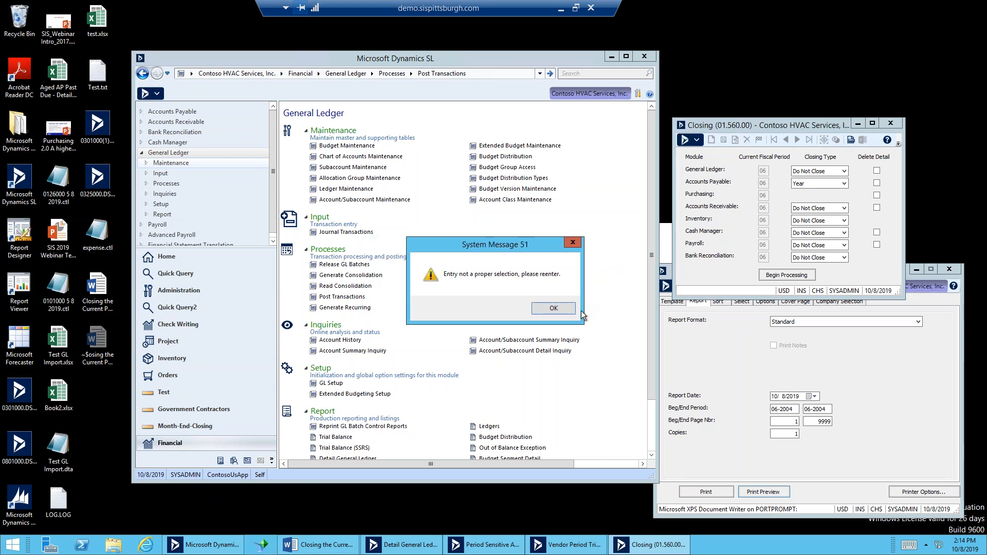
click(554, 308)
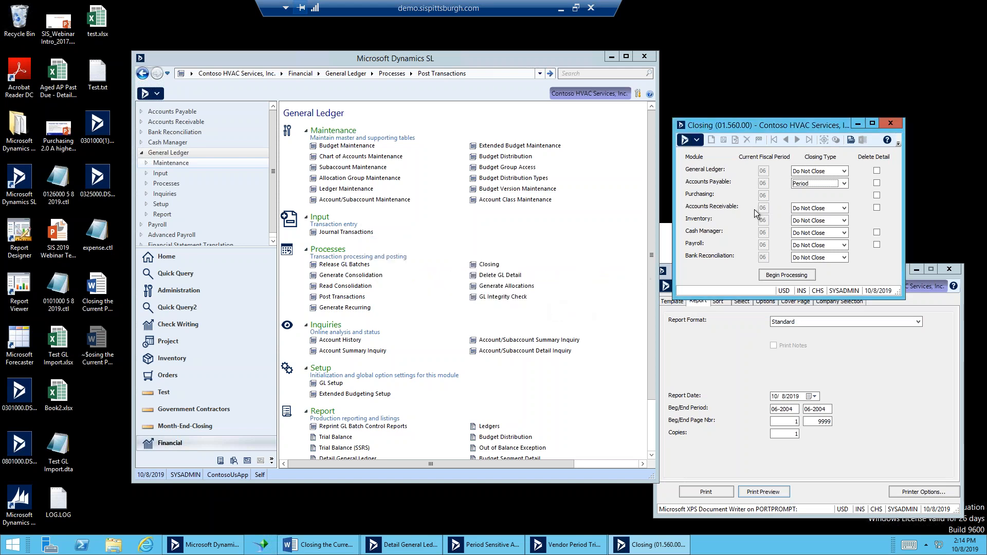
- Set the Accounts Payable closing type to Do Not Close and Accounts Receivable to Period, acknowledging the system messages
click(846, 183)
click(833, 190)
click(845, 209)
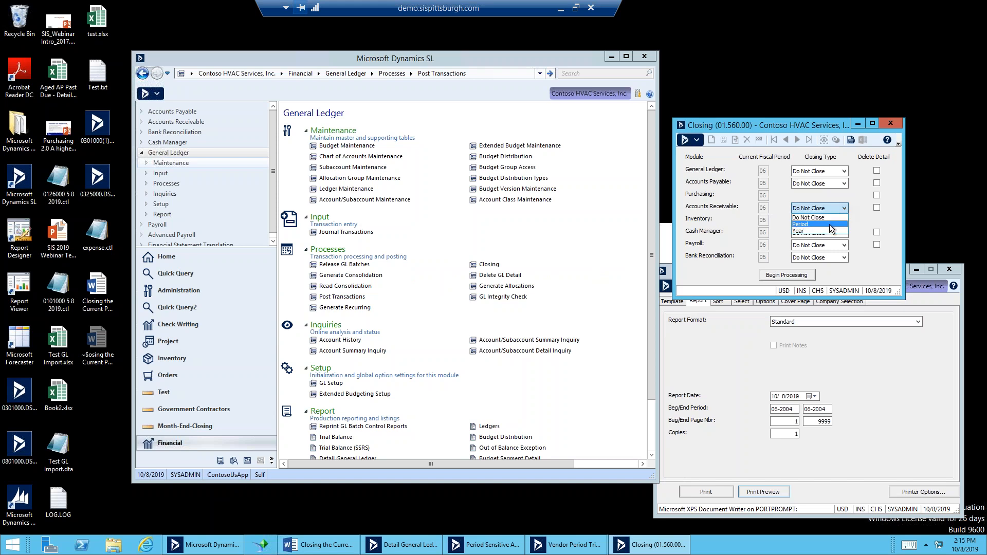
click(831, 225)
click(588, 310)
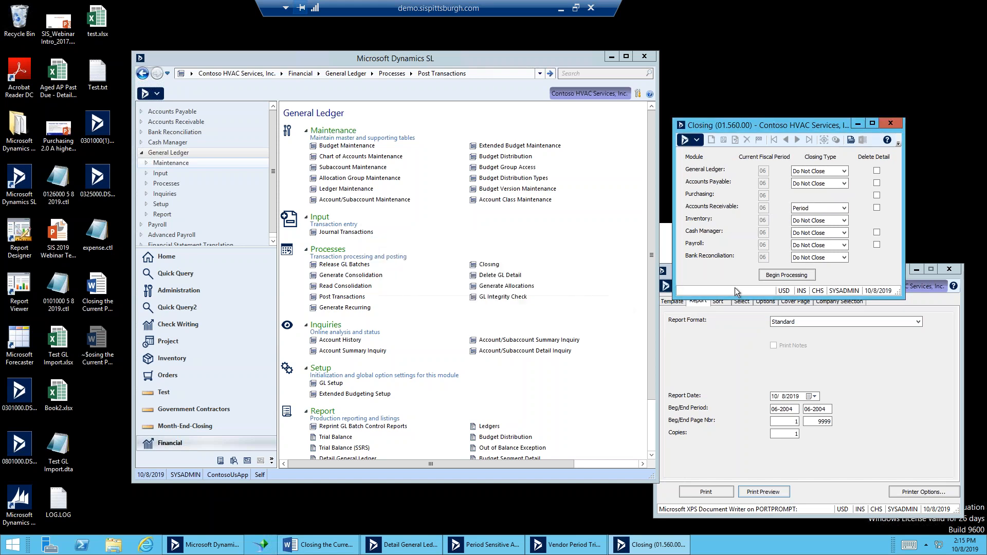
click(589, 309)
- Preview the AR Batch Register in Summary format for period 06-2004, check the batch statuses, and close the preview
click(174, 121)
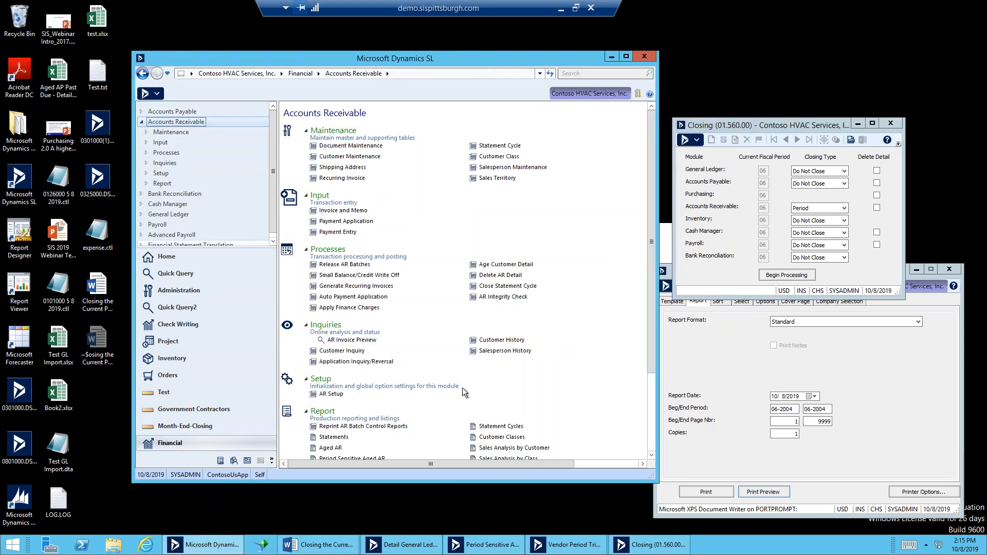
scroll(552, 374, down, 3)
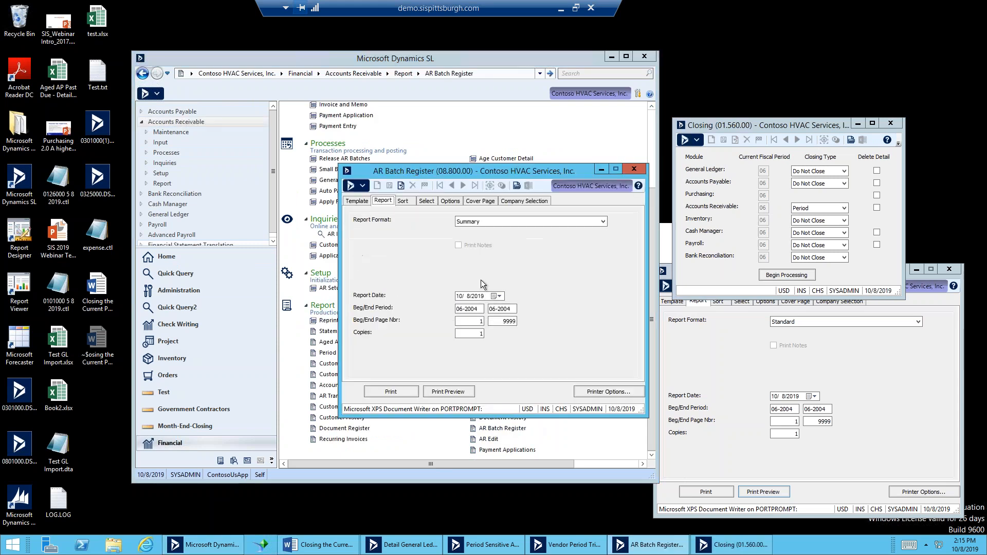
click(466, 392)
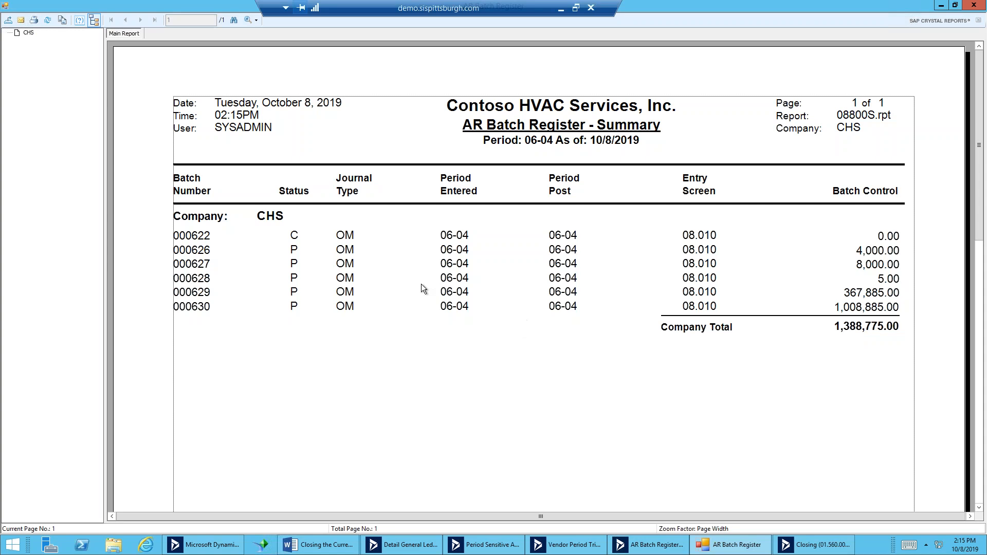
click(194, 239)
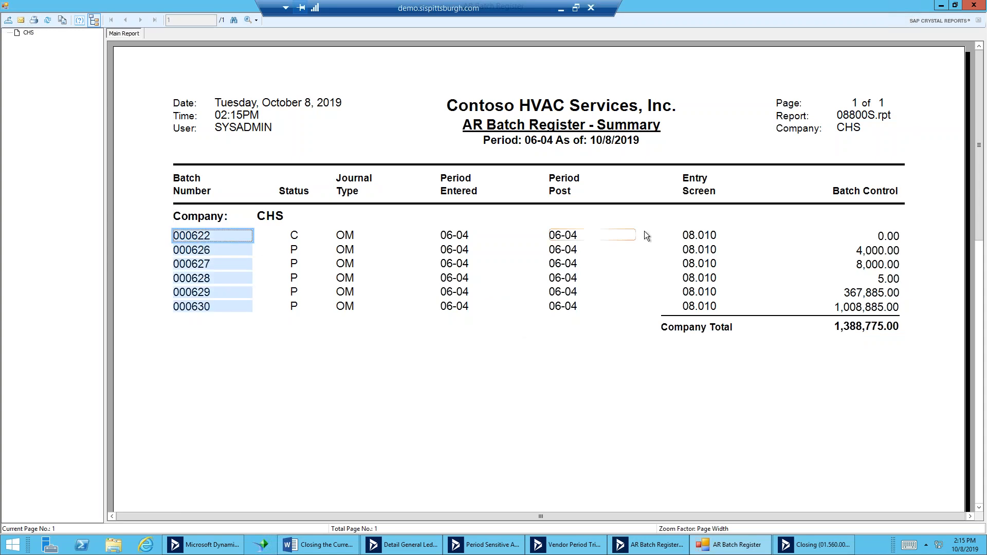
click(974, 5)
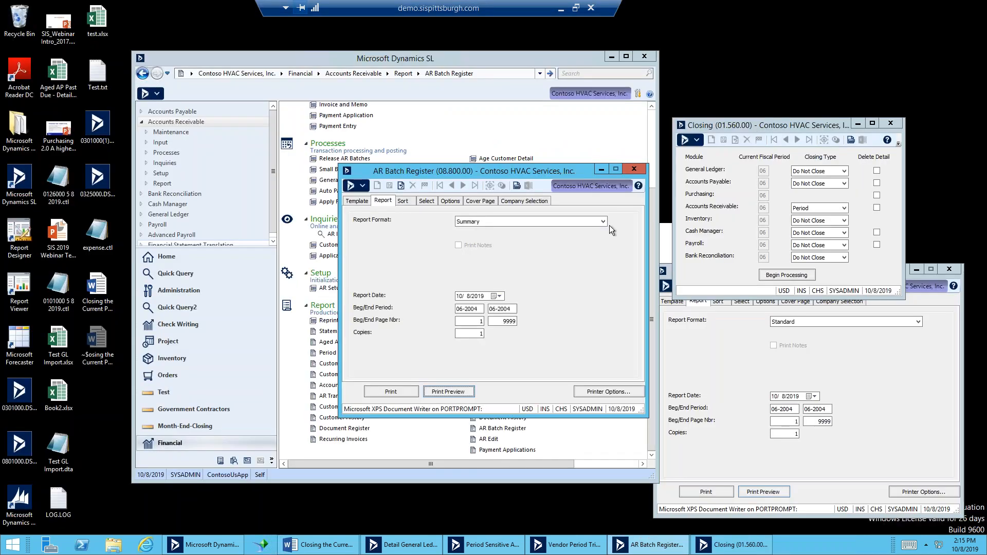
- Set the AR Batch Register's beginning period to 01-2004, preview it again, and review the batch statuses and control totals
click(469, 308)
text(01-2004)
click(467, 393)
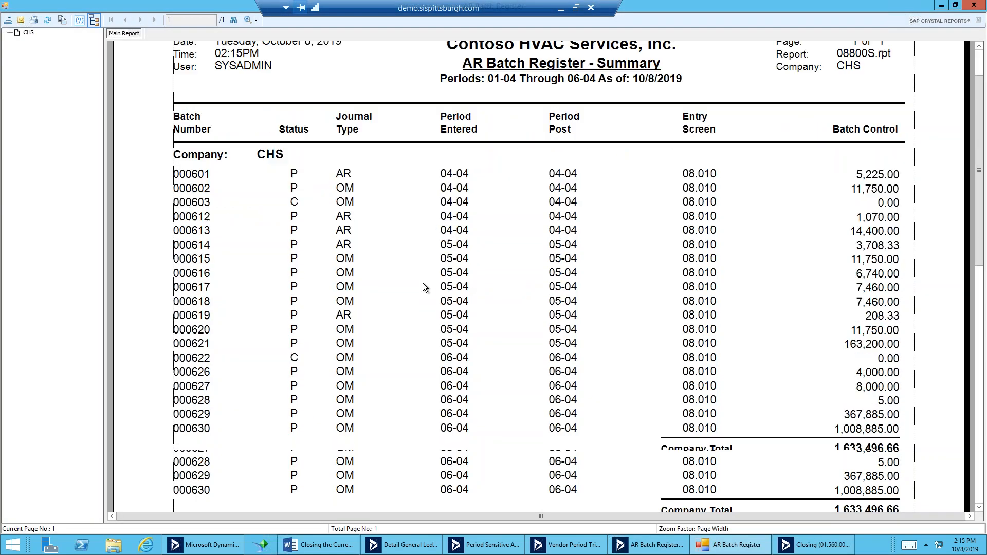
scroll(423, 287, down, 4)
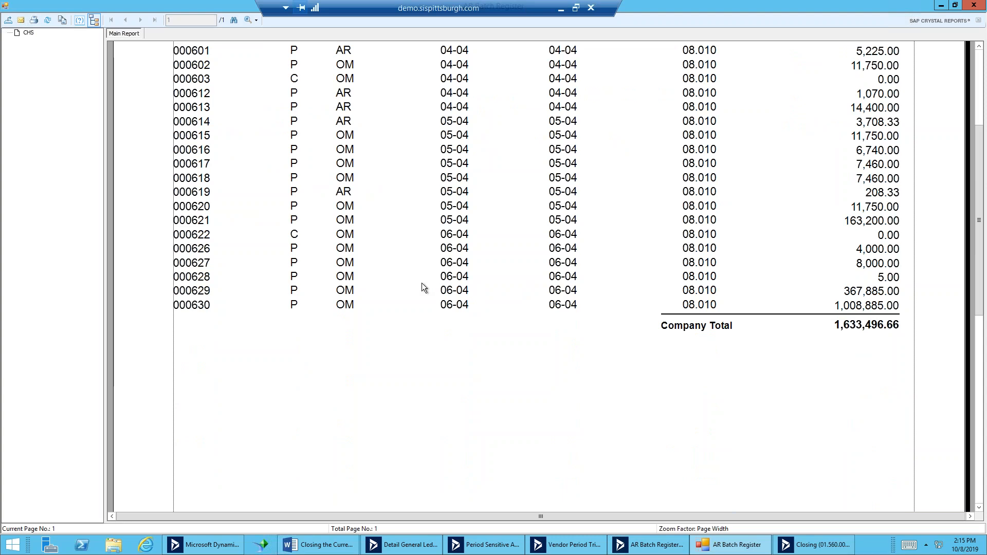
click(870, 233)
scroll(516, 260, up, 4)
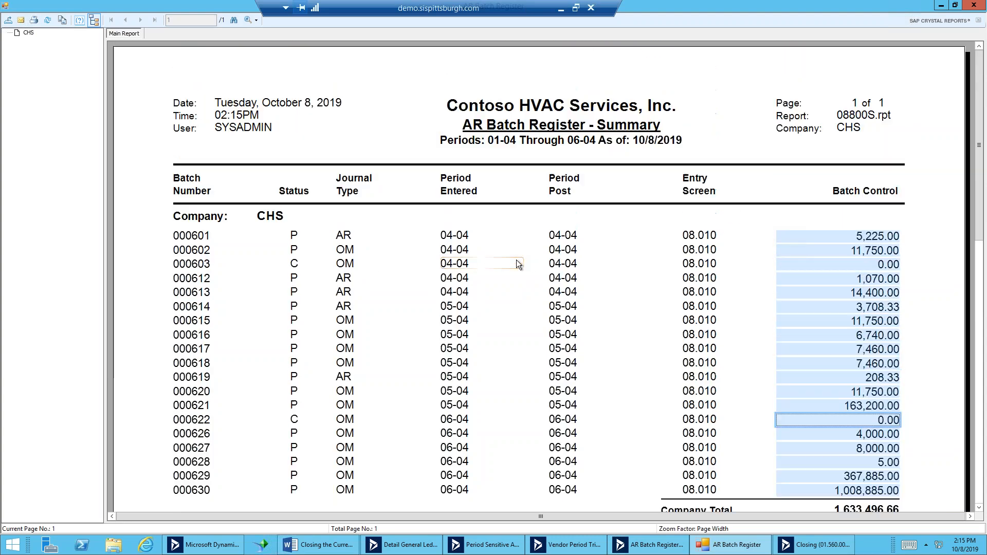
- Set the AR Batch Register's beginning period to 01-2000, preview it, review the listed batches, and close the preview and report window
click(465, 263)
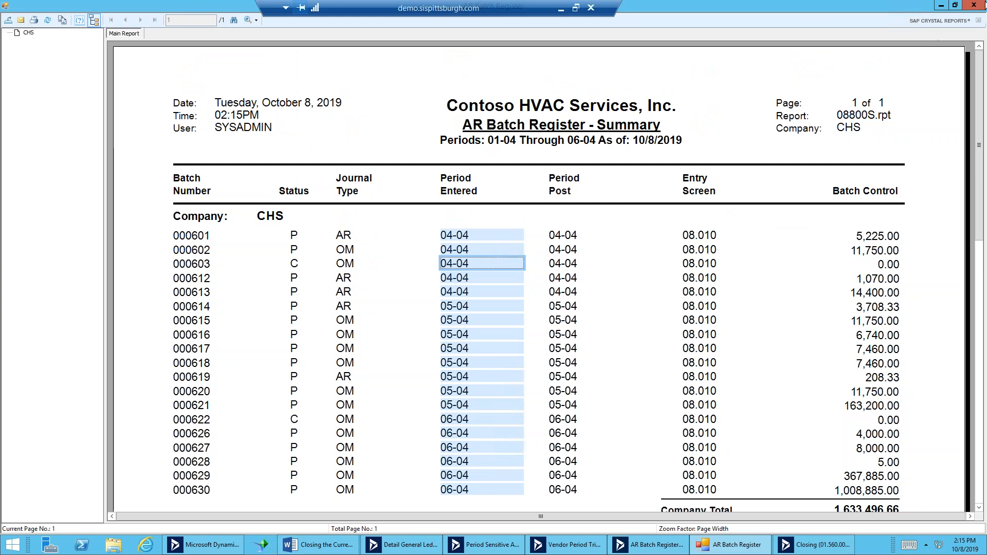
click(978, 6)
click(481, 309)
text(01-2000)
click(462, 391)
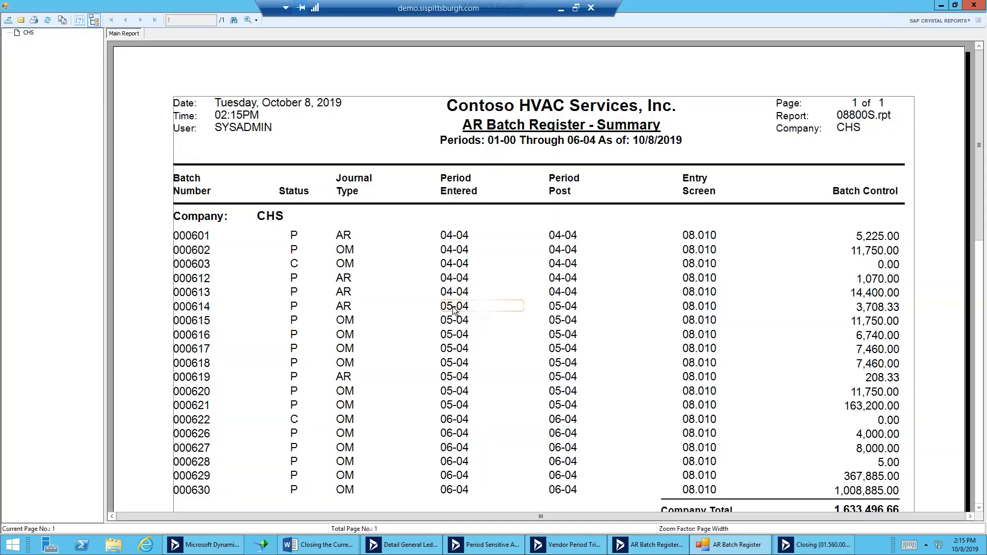
scroll(453, 307, down, 3)
scroll(452, 306, up, 3)
scroll(320, 320, down, 5)
scroll(325, 326, up, 2)
scroll(329, 335, up, 5)
click(974, 4)
click(634, 169)
- Set the Accounts Receivable closing type to Do Not Close, and close the Detail General Ledger and Closing windows
click(844, 208)
click(841, 218)
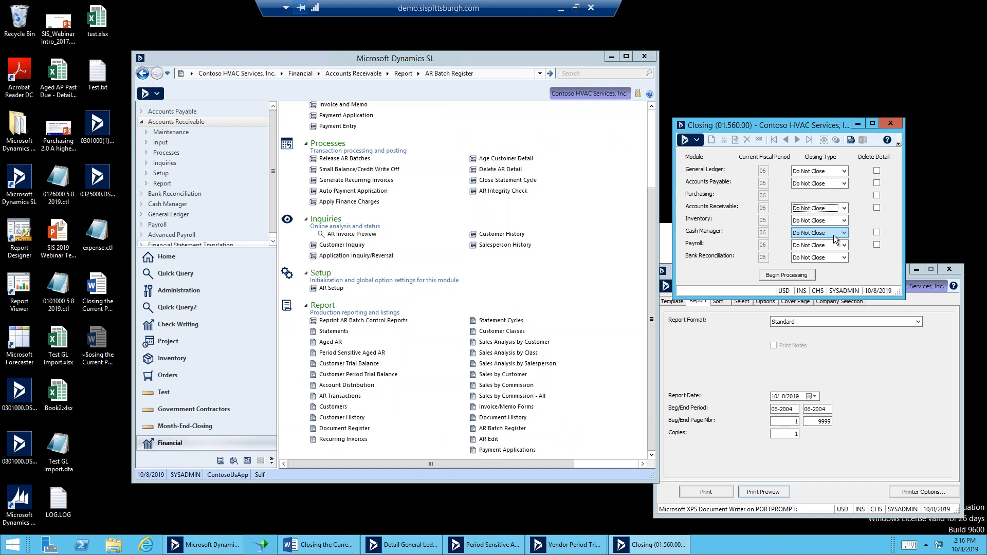
click(848, 366)
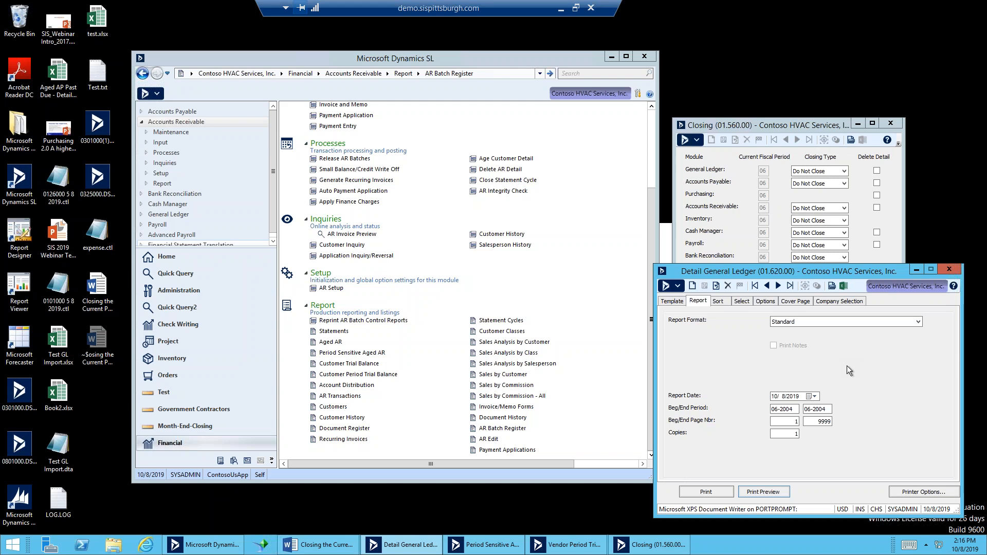
click(949, 269)
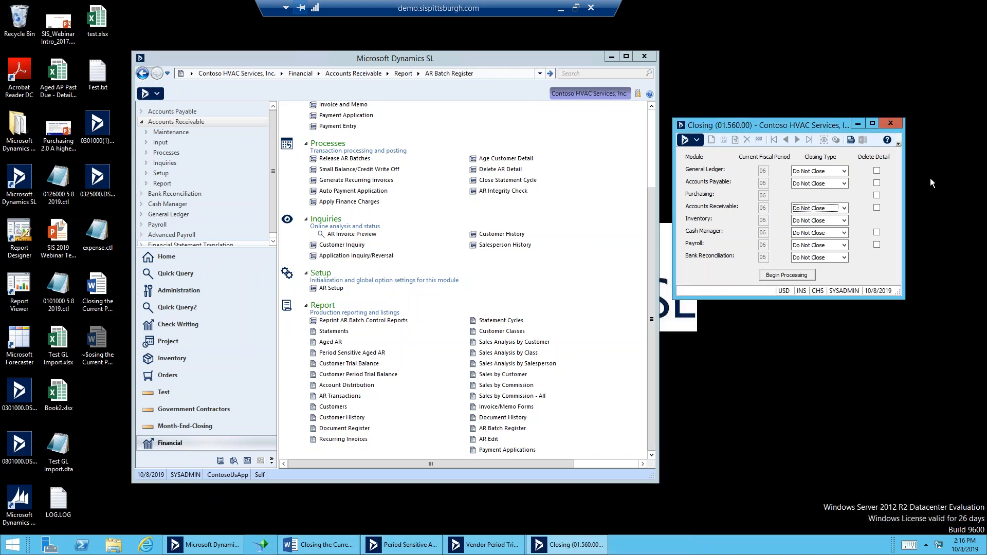
click(898, 124)
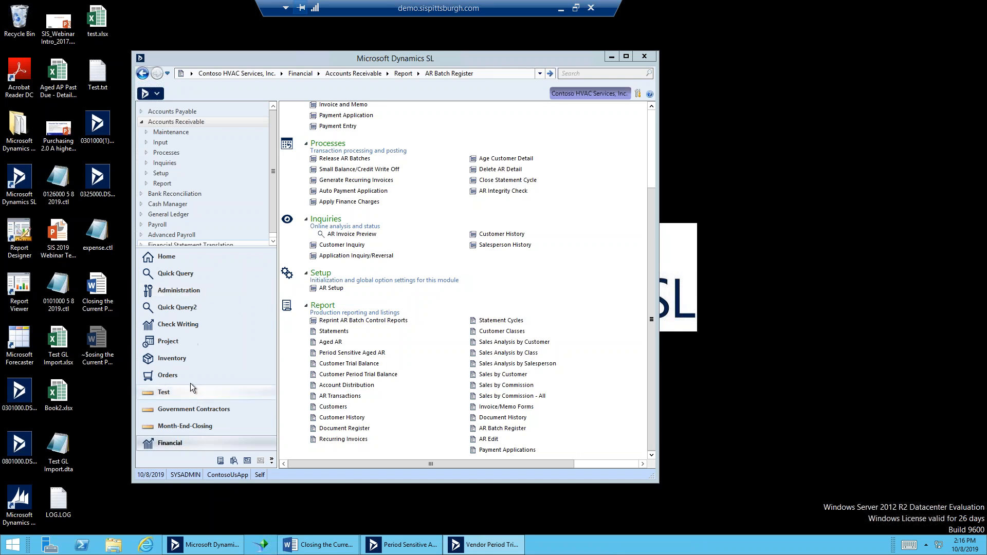
- Check the default Accounts Receivable account under the invoice accounts in AR Setup, and close the setup window
click(191, 440)
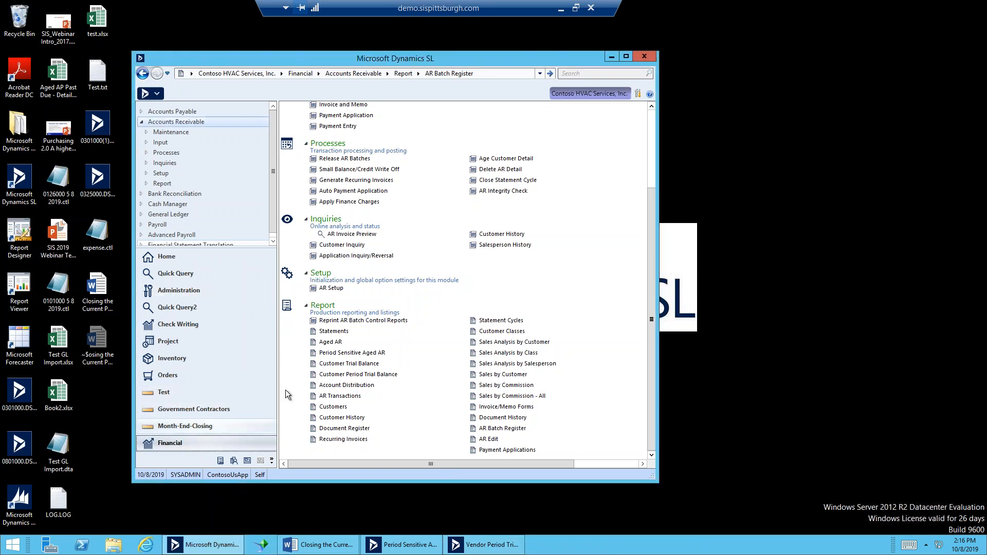
click(333, 289)
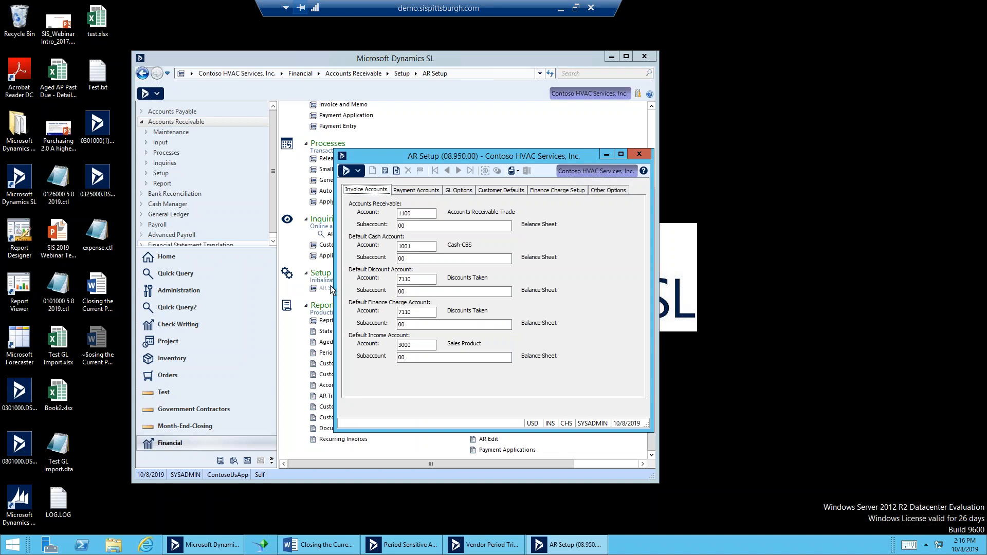
click(420, 217)
drag(461, 158, 125, 253)
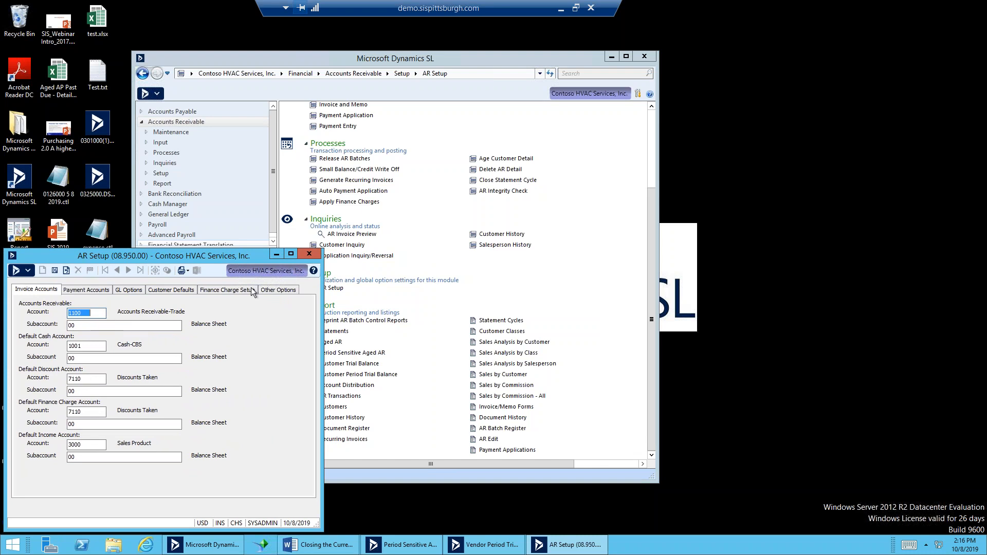
click(308, 255)
- Preview the General Ledger Trial Balance in Combined Totals format for period 06-2004
click(650, 134)
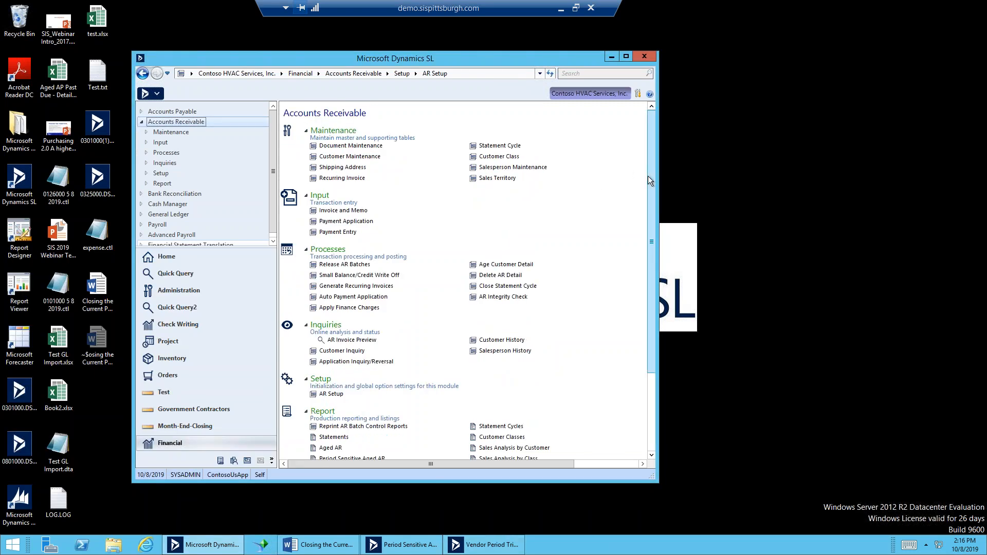
click(185, 211)
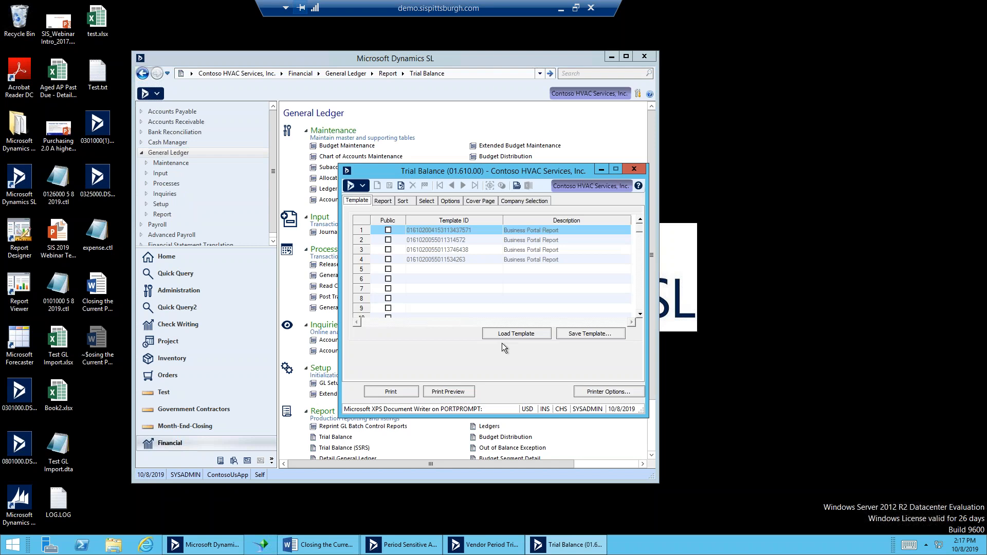
click(383, 200)
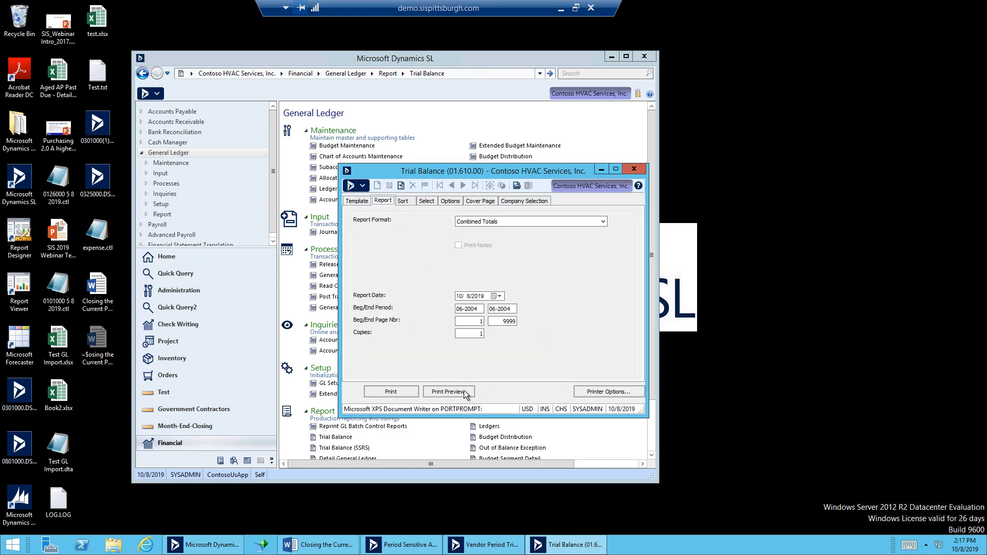
click(446, 395)
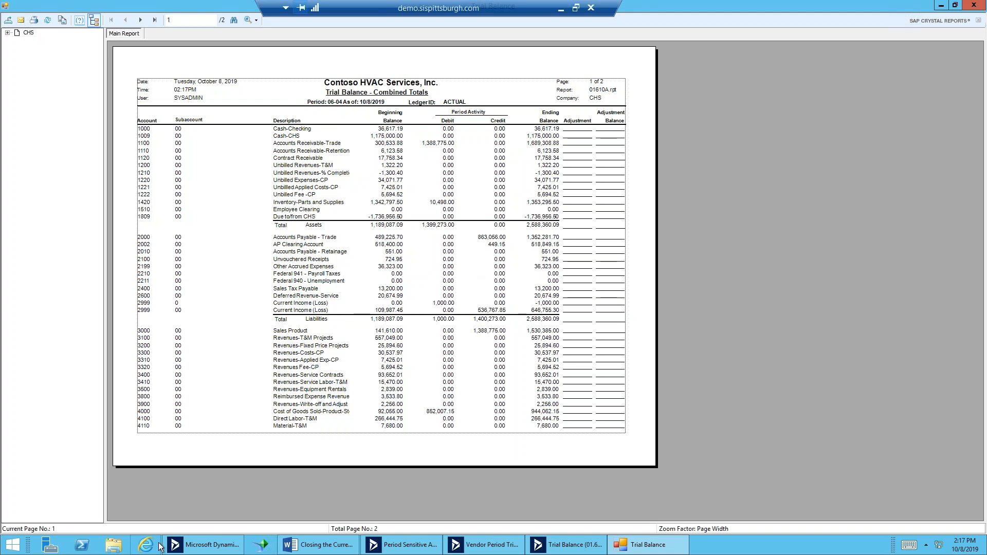
- Preview Accounts Receivable's Period Sensitive Aged AR report in Historical format for period 06-2004 and go to its last page
click(190, 547)
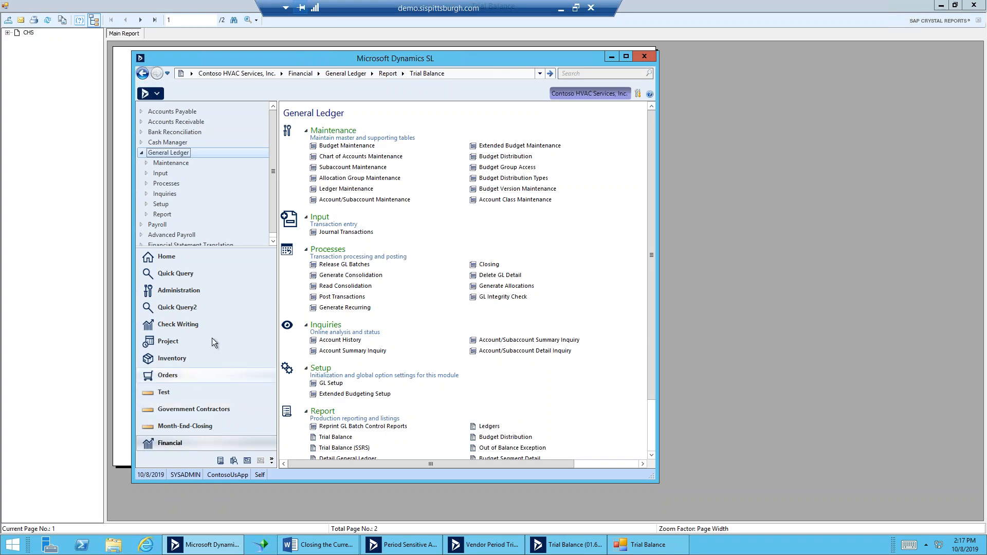
click(185, 123)
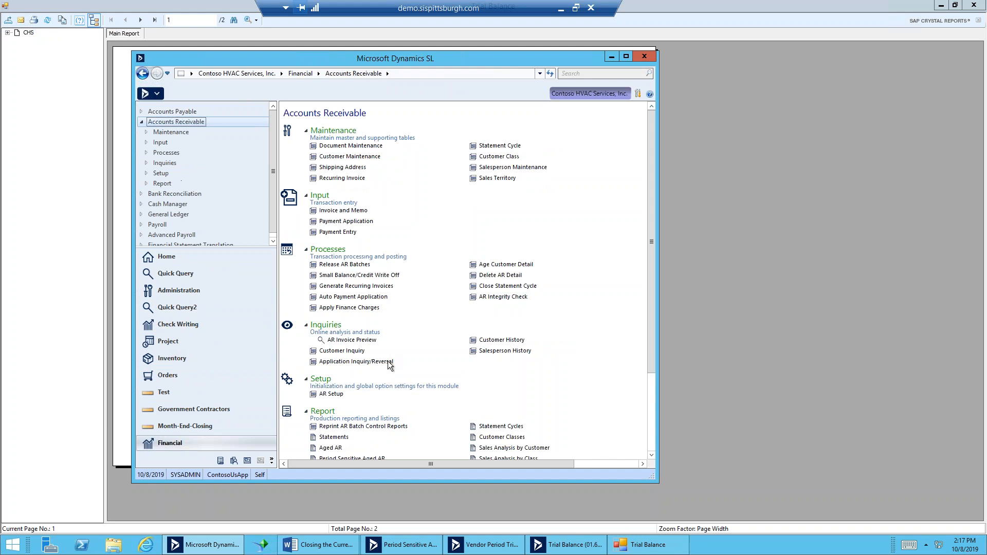
scroll(384, 365, down, 3)
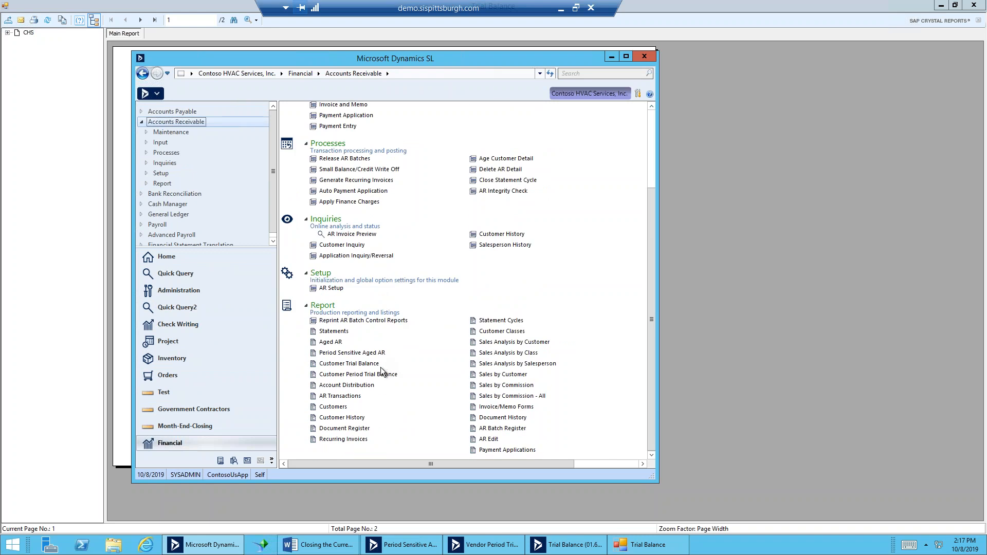
click(365, 355)
click(373, 354)
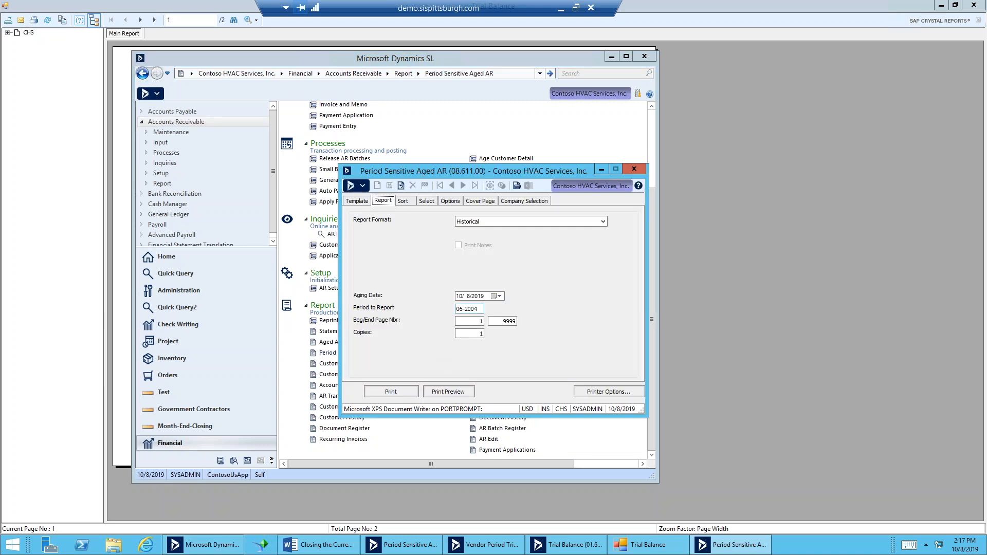
click(477, 310)
click(448, 391)
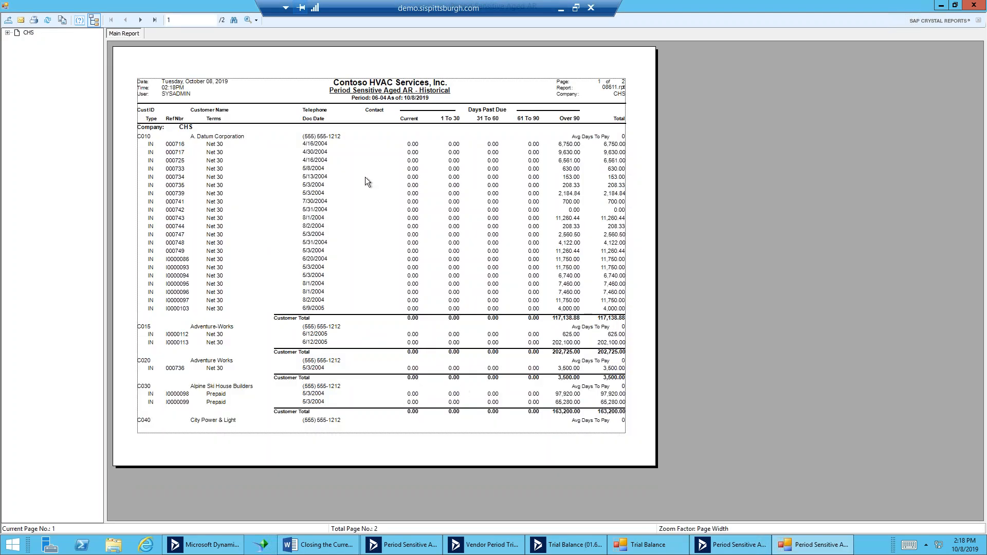
click(155, 20)
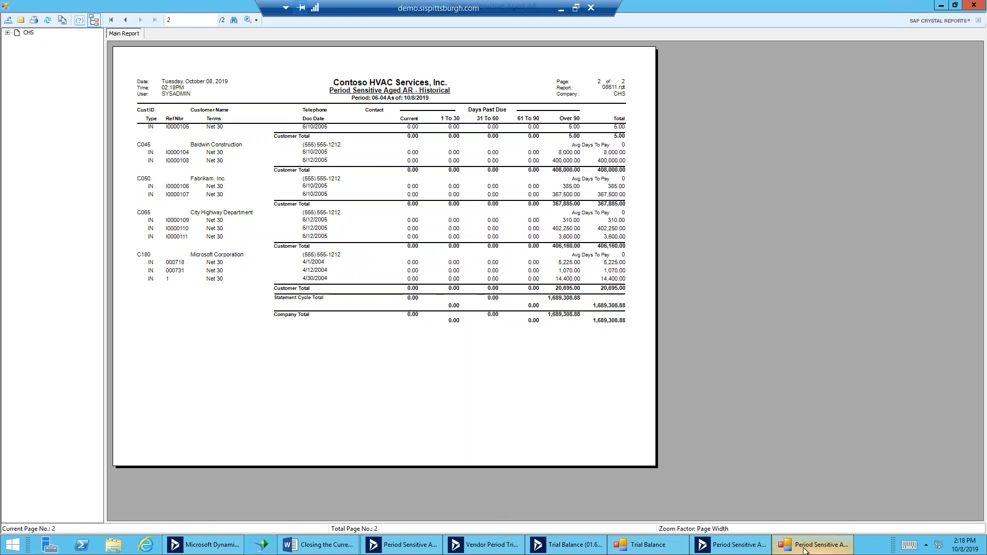
- Compare the Trial Balance's Accounts Receivable-Trade ending balance with the Aged AR company total, and close both reports
click(667, 551)
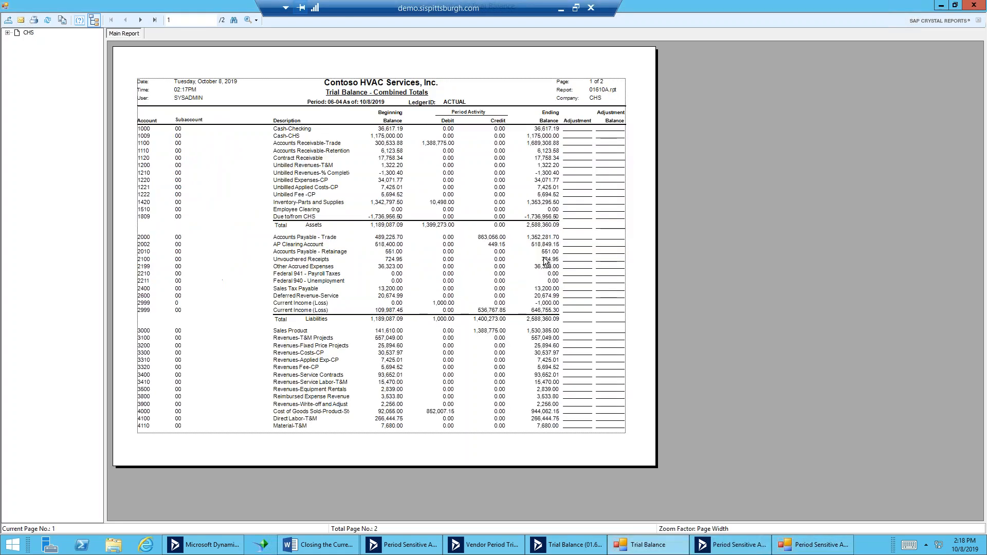
click(550, 148)
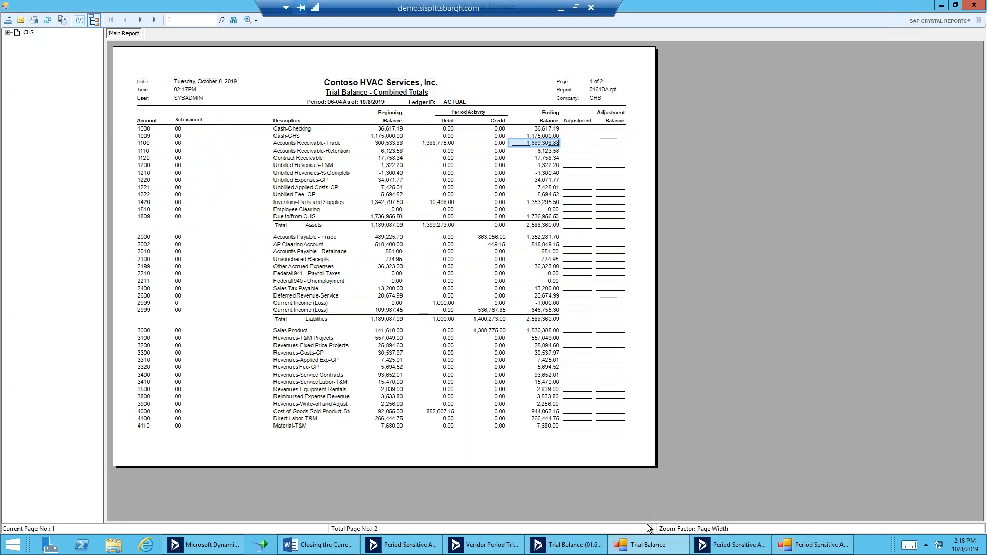
click(805, 548)
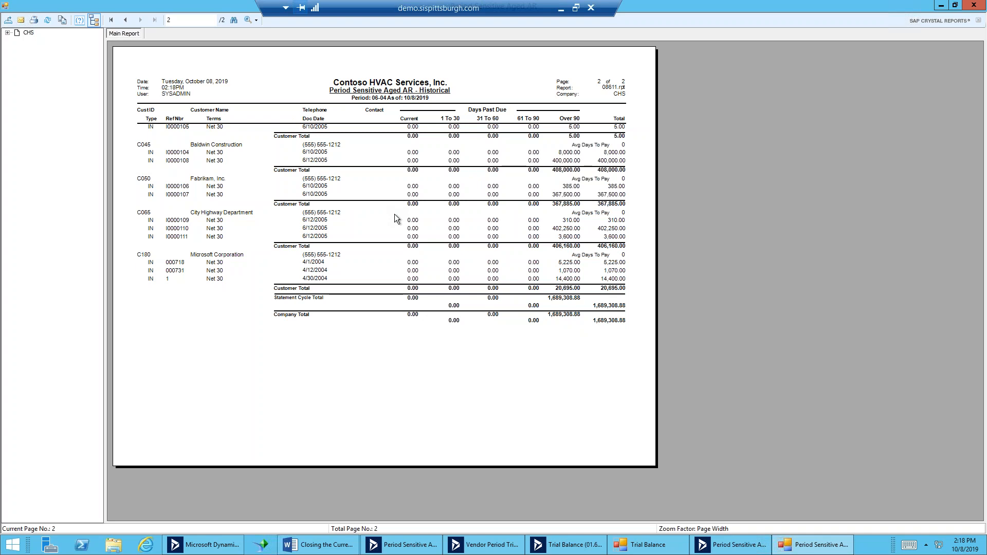
click(974, 4)
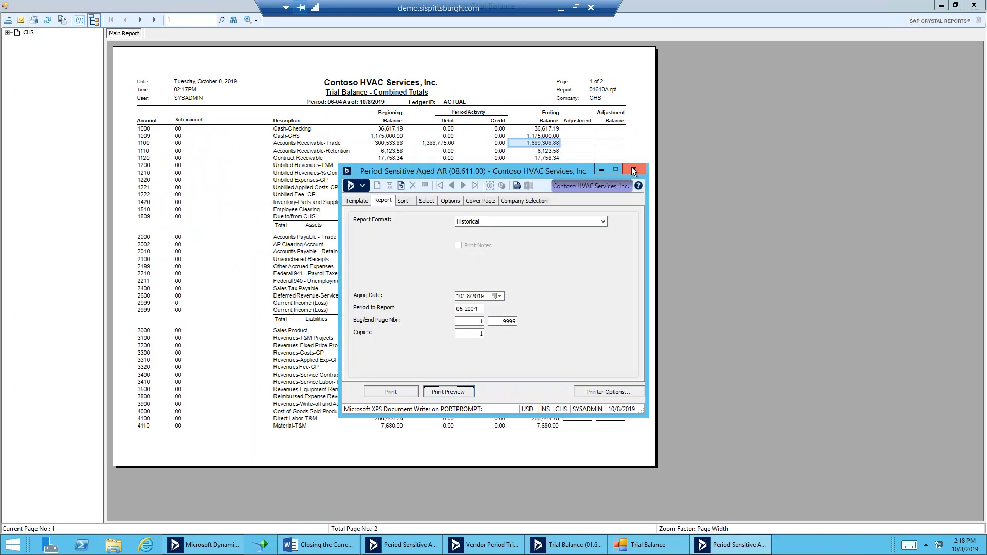
click(633, 170)
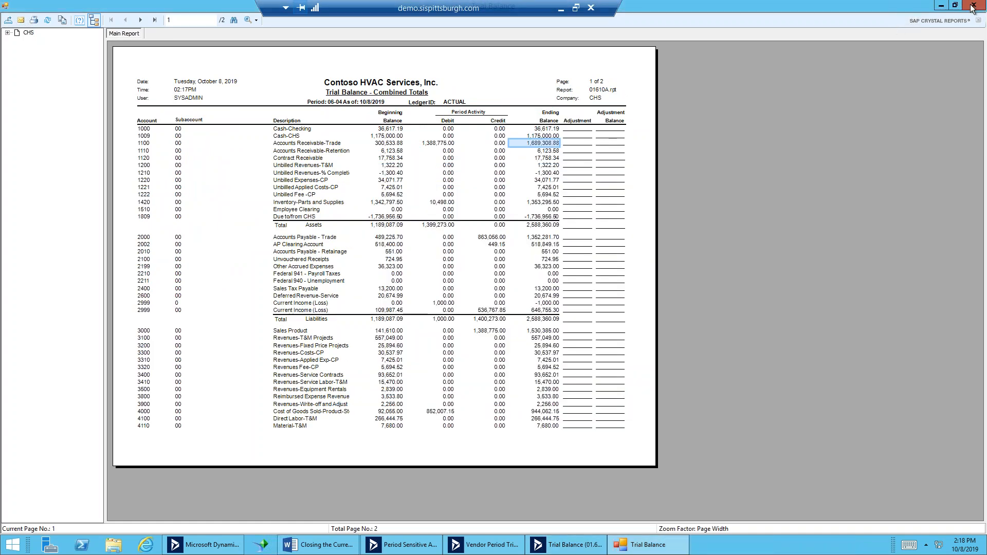
click(972, 6)
click(636, 169)
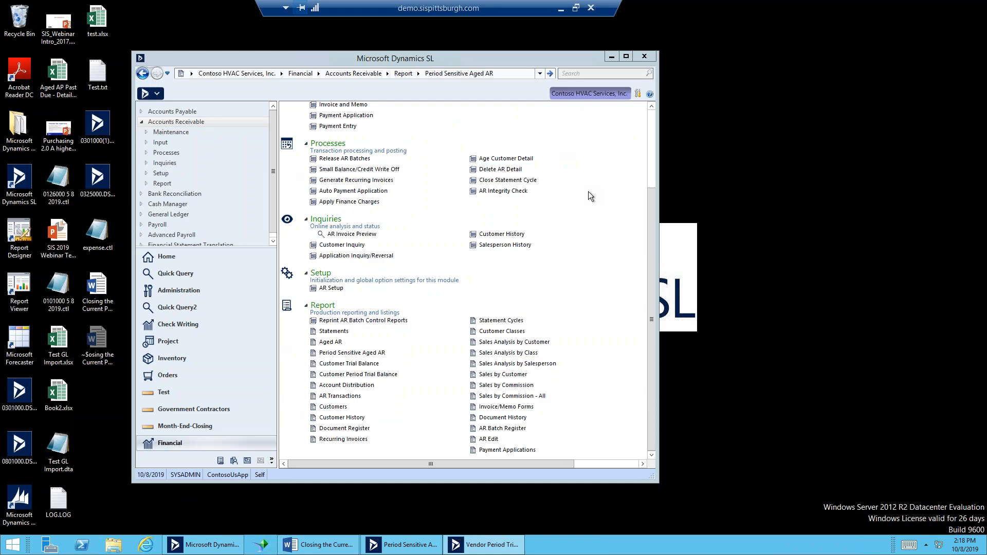
- Recheck the receivables account in AR Setup, and filter the Detail General Ledger report to vr_01620.AcctHist_Acct Equal 1100
click(327, 288)
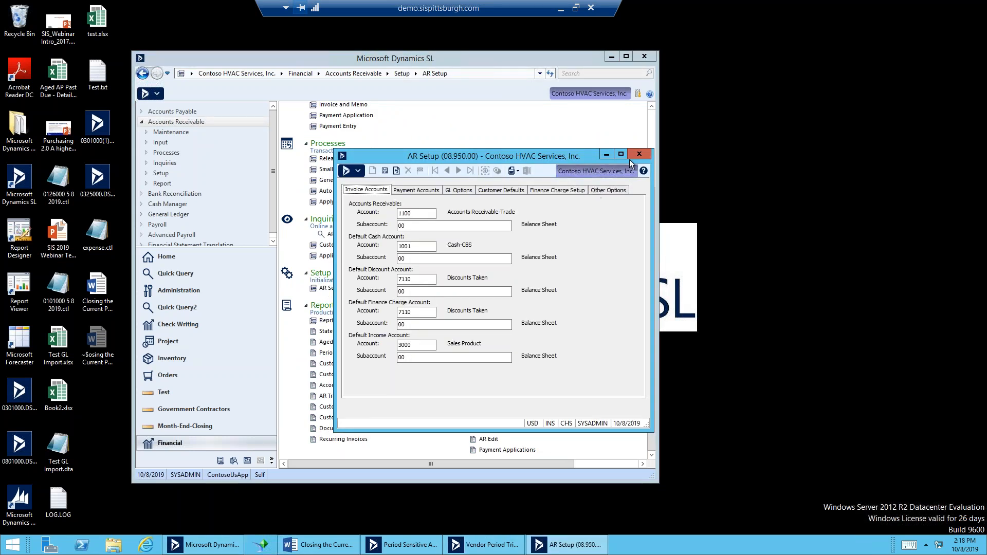
click(634, 155)
click(170, 213)
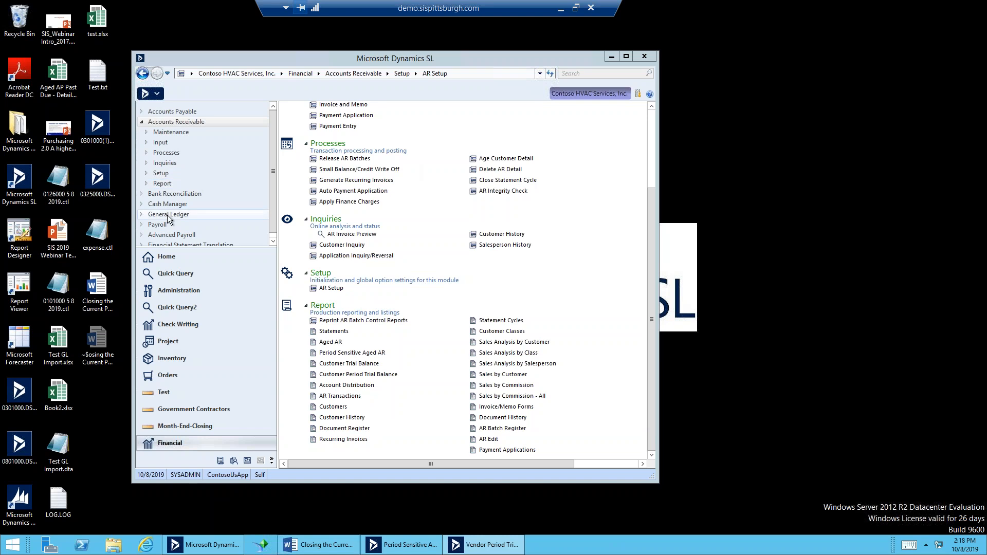
scroll(402, 347, down, 3)
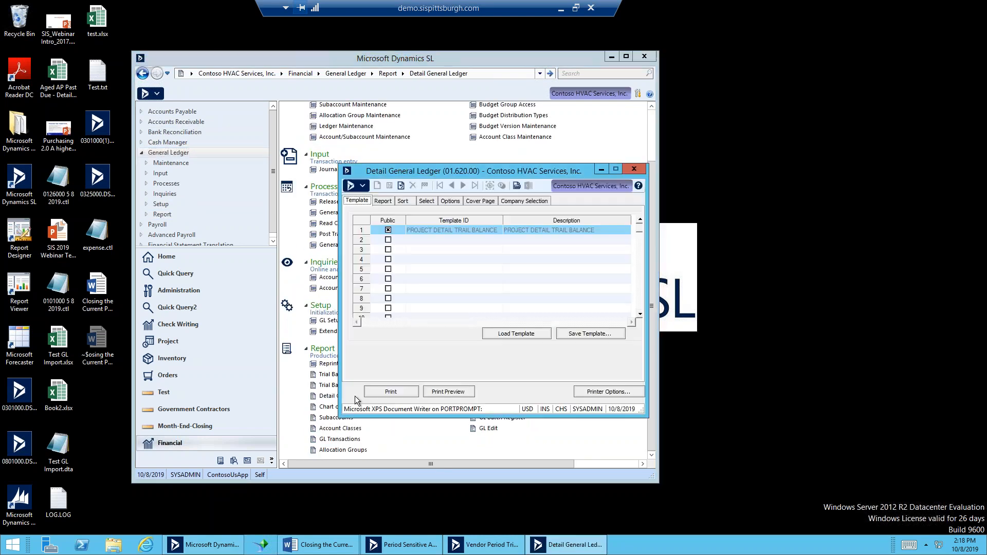
click(430, 202)
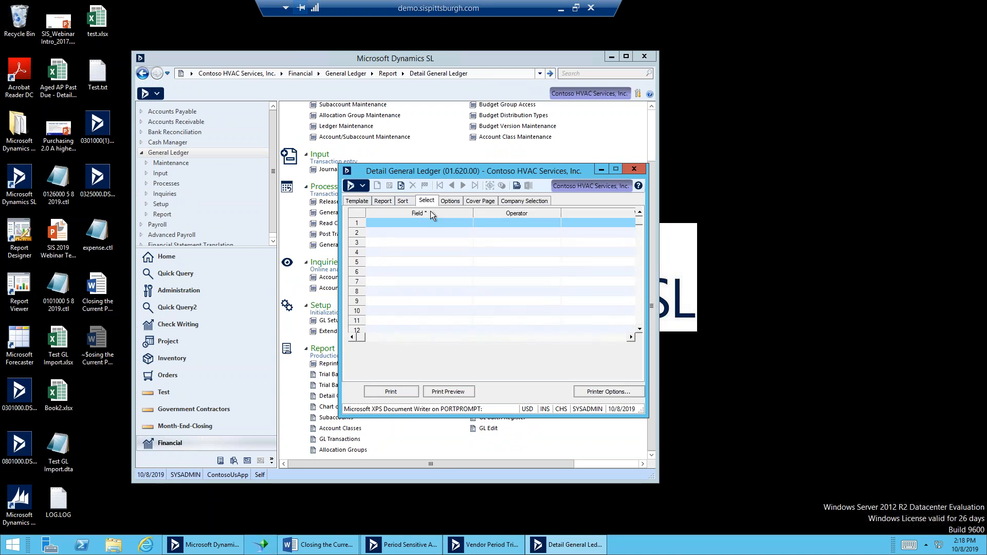
double_click(435, 223)
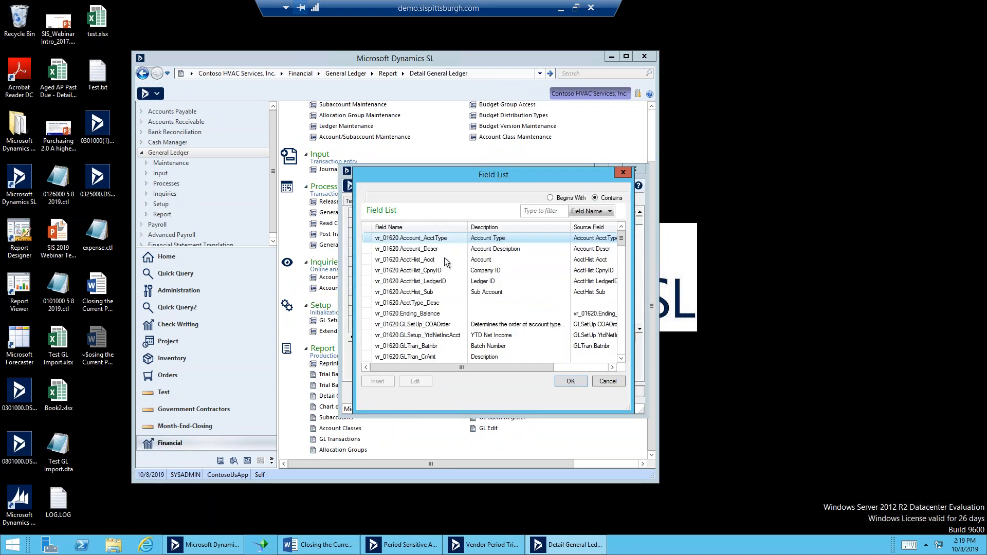
double_click(436, 258)
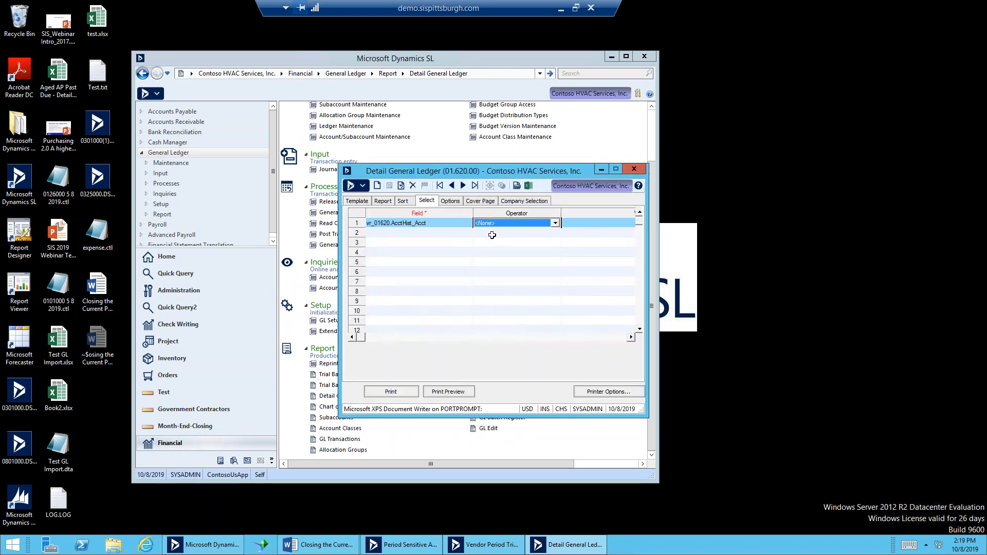
key(e)
key(Tab)
text(1100)
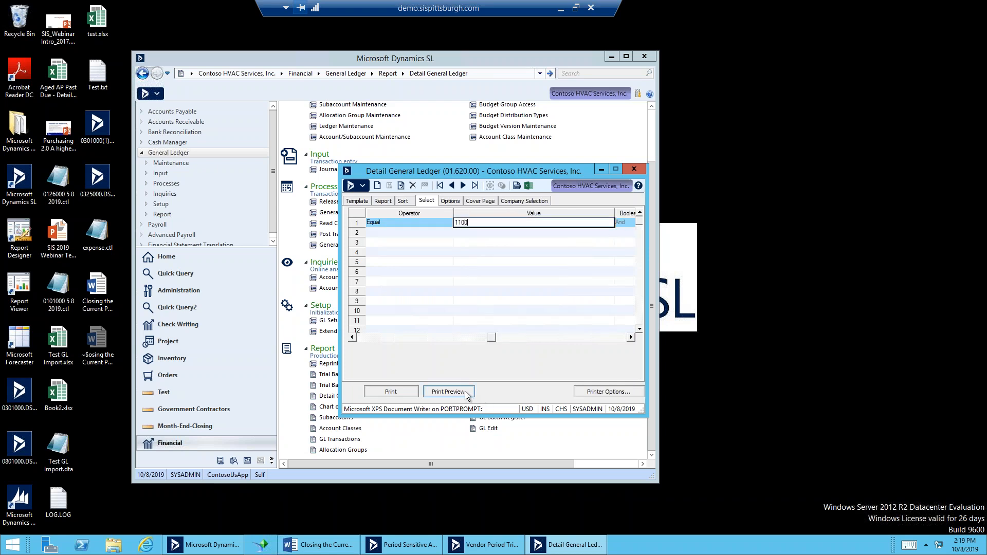
- Preview the Standard Detail General Ledger for period 06-2004, review the account's journal types and transactions, and close the report
click(382, 202)
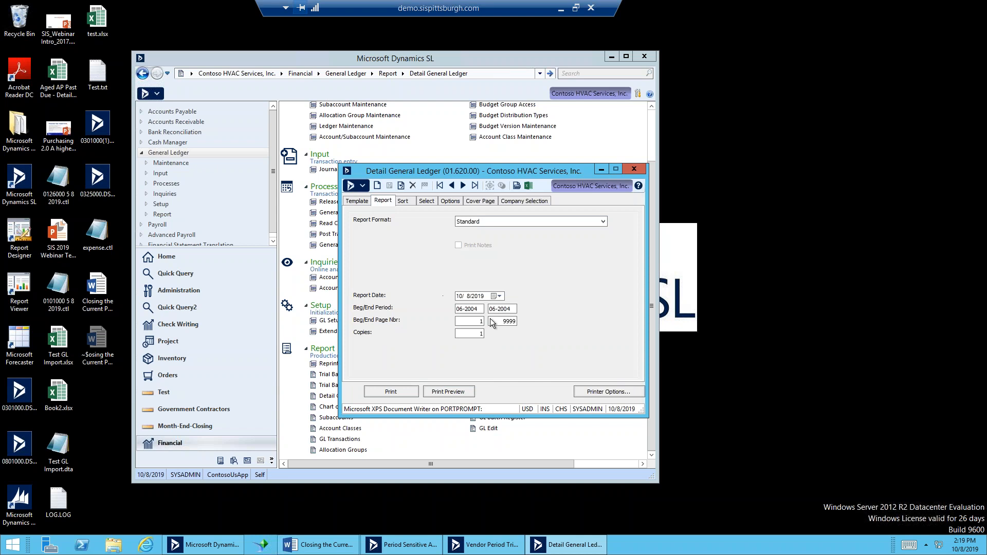
click(458, 393)
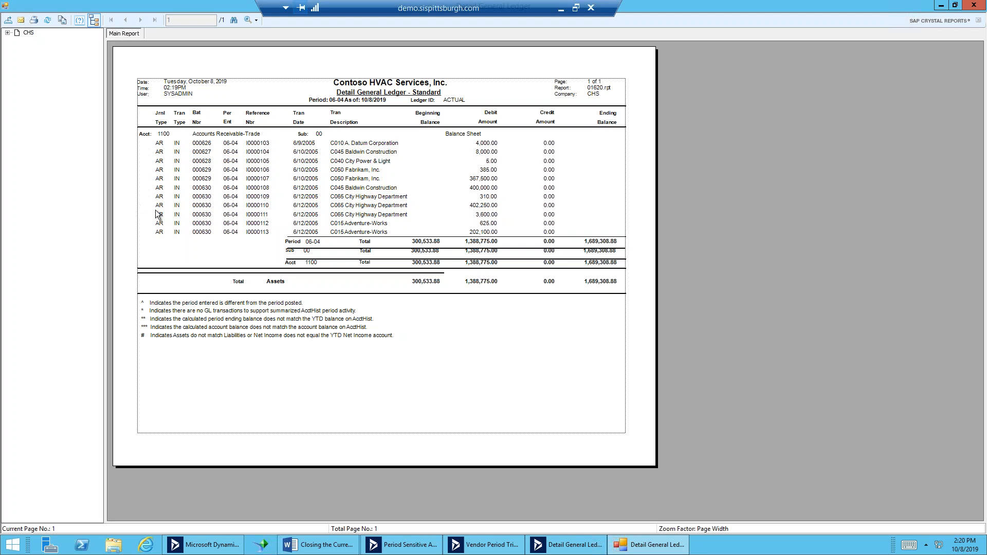
click(976, 5)
click(635, 171)
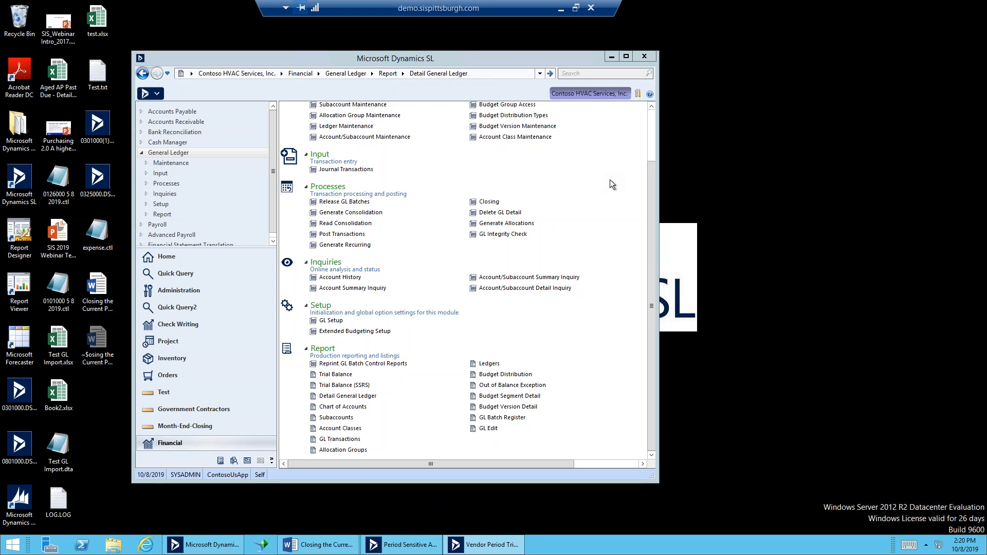
right_click(626, 208)
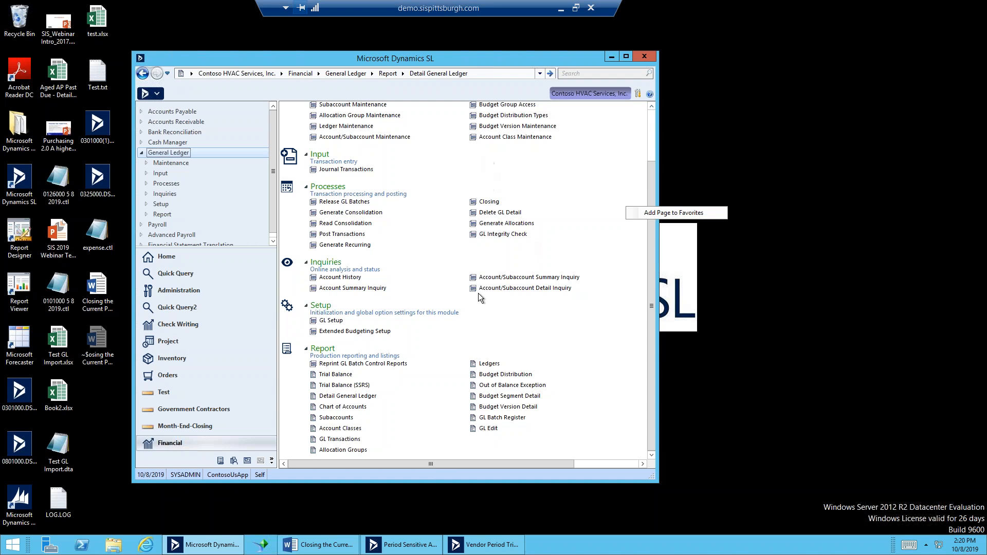
mouse_move(487, 546)
scroll(598, 229, up, 2)
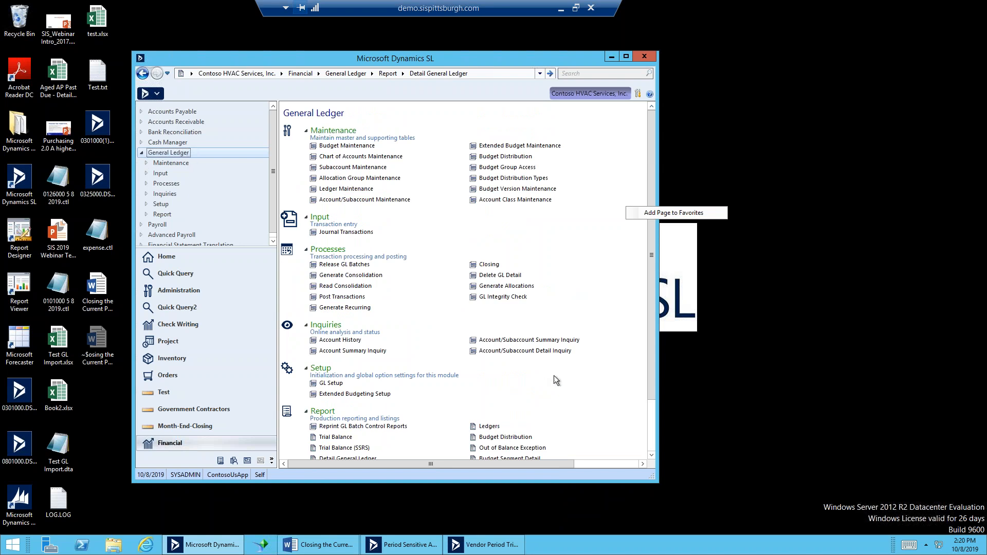
scroll(556, 381, down, 2)
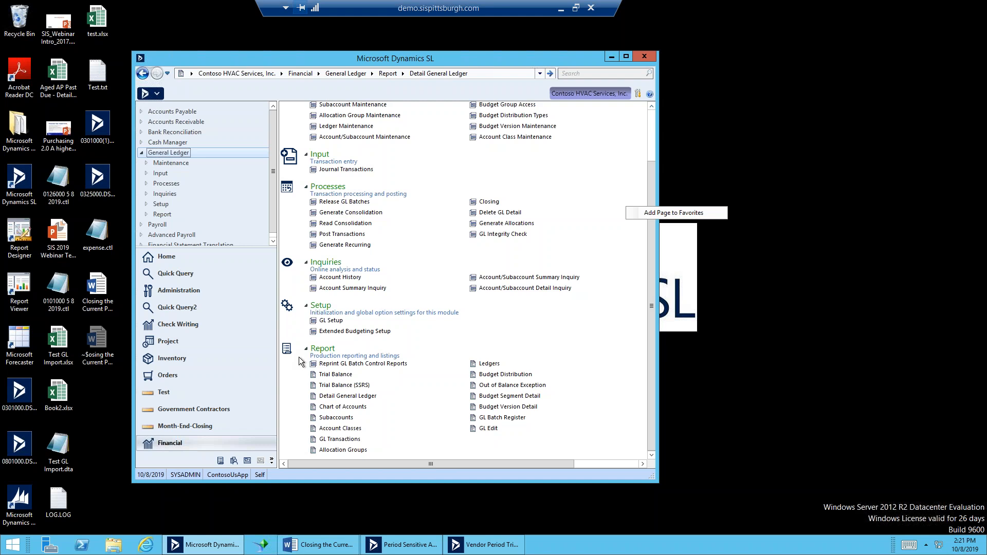
- Check the default inventory accounts in the Inventory module's IN Setup, and minimize the setup screen
click(172, 358)
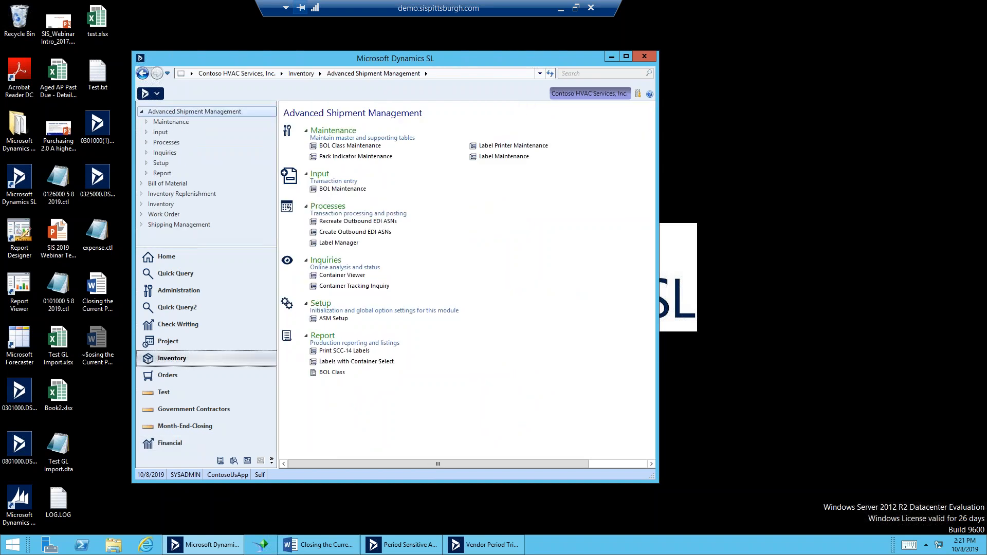
click(162, 205)
scroll(380, 393, down, 3)
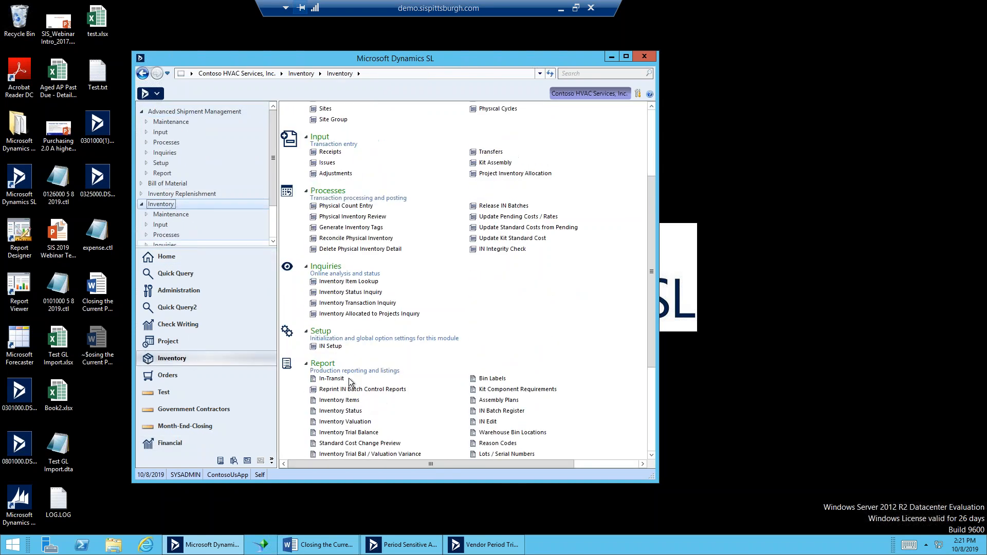
click(326, 347)
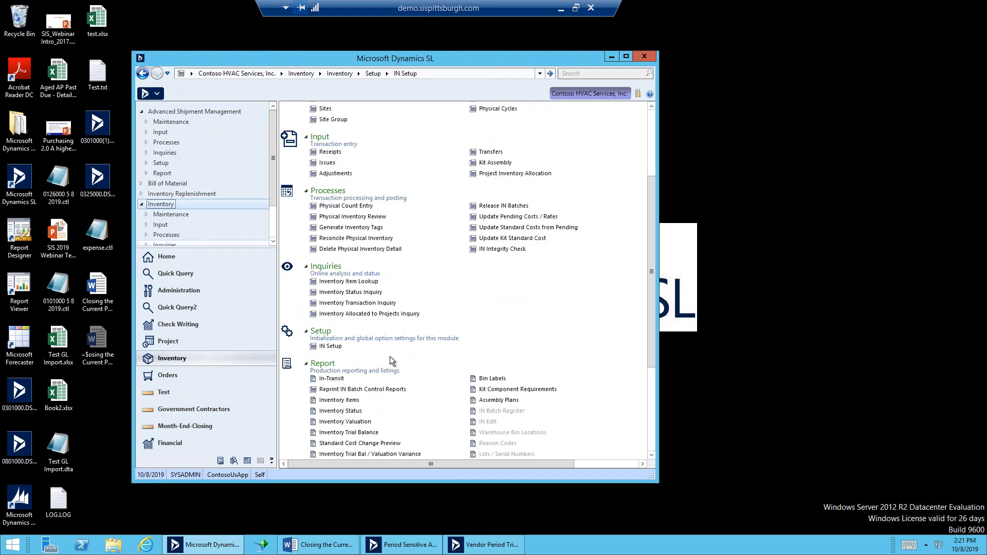
click(450, 184)
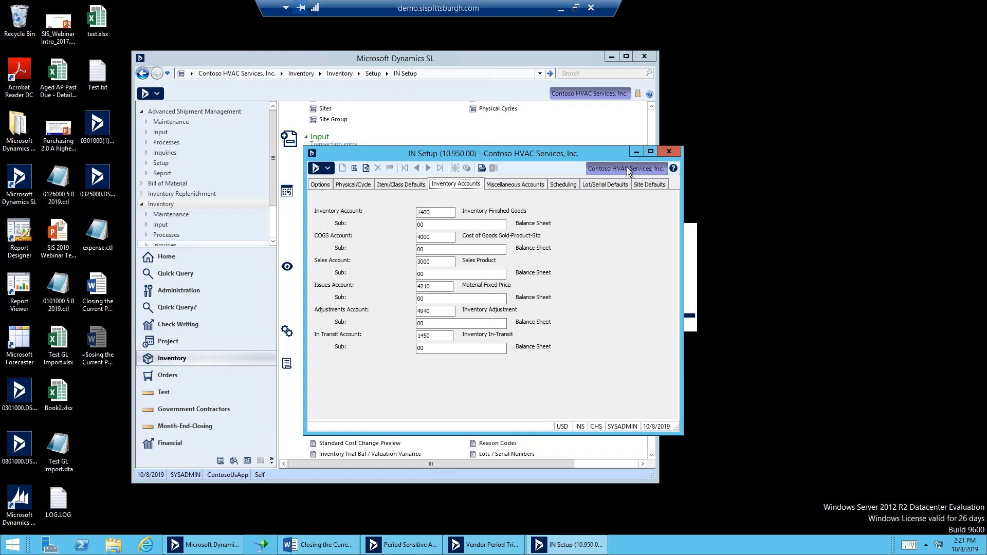
click(637, 152)
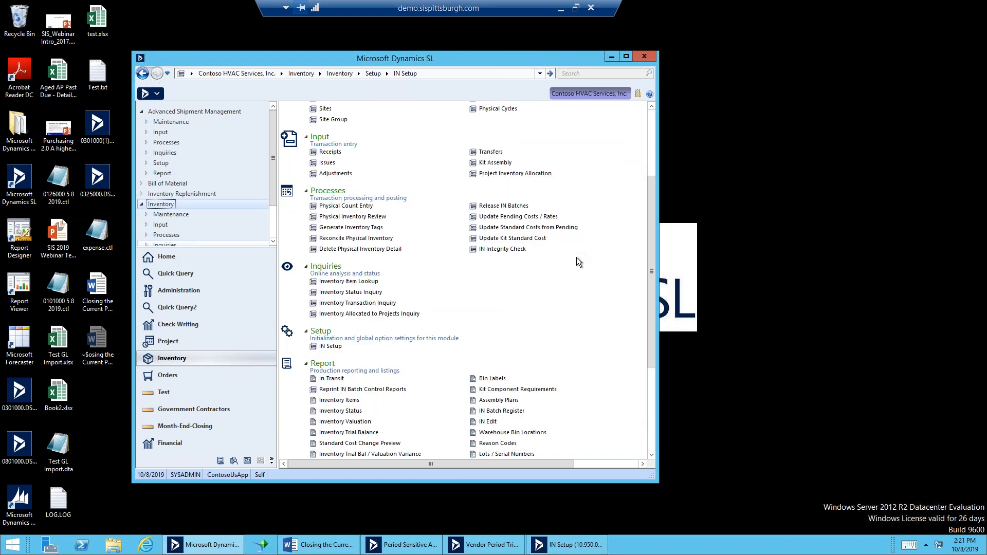
- Preview the Standard Inventory Trial Balance for period 06-2004 and review the totals on its last page
scroll(570, 262, down, 3)
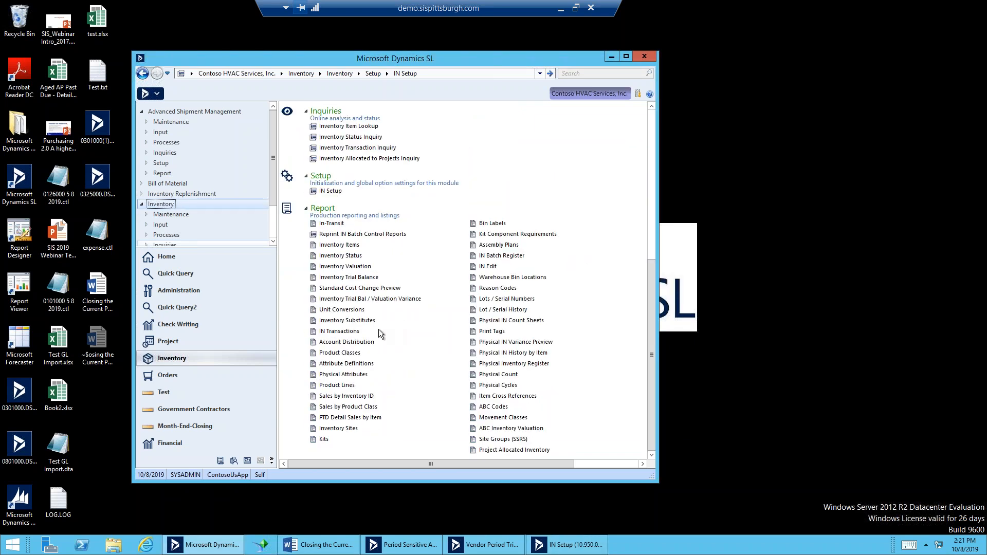
click(356, 267)
click(375, 274)
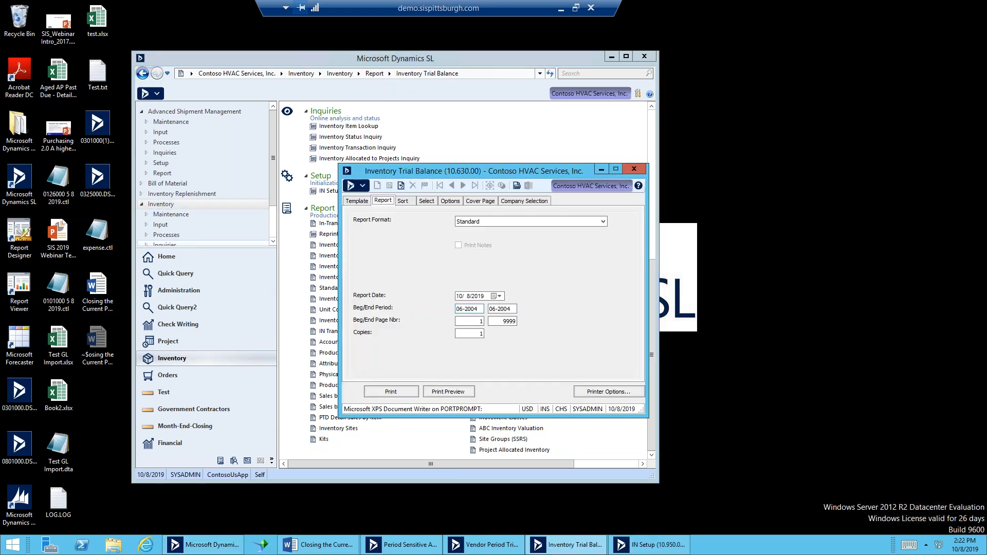
click(481, 310)
click(509, 309)
key(shift+Tab)
click(471, 396)
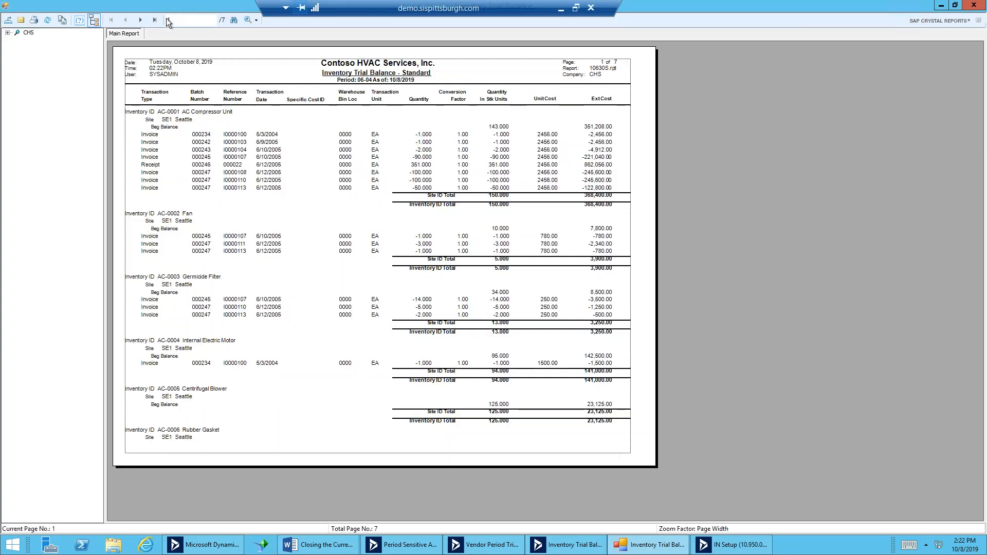
click(156, 20)
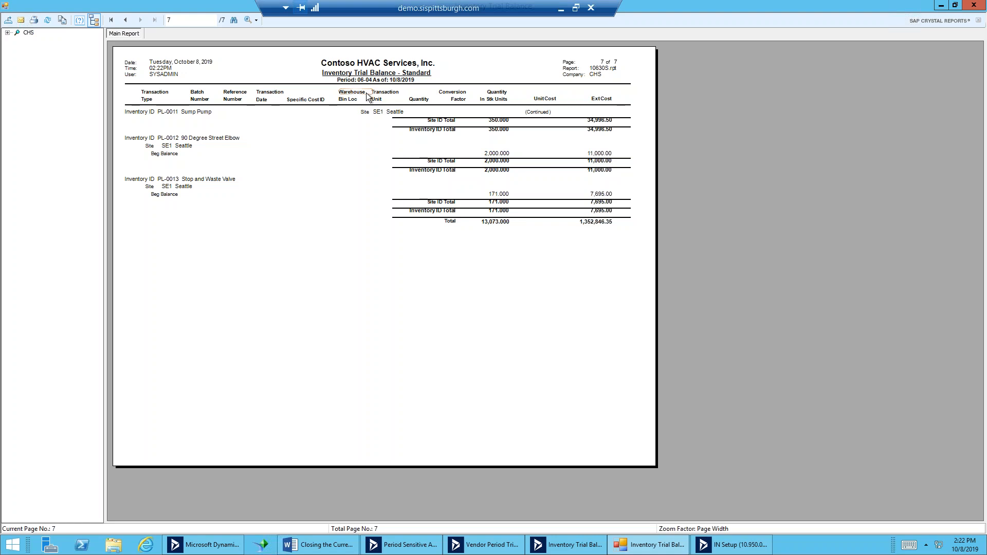
click(178, 155)
click(180, 179)
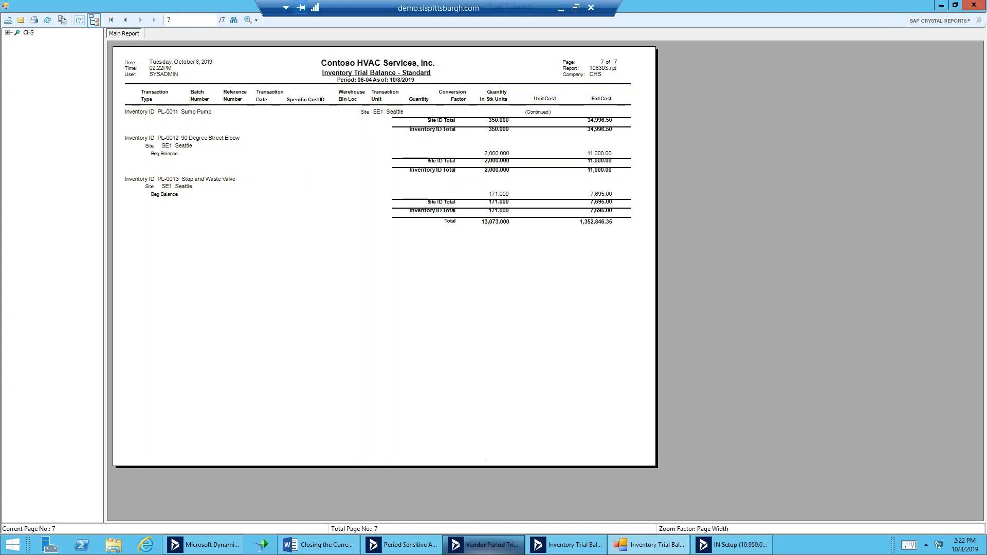
- Preview the General Ledger's Trial Balance for period 06-2004
click(203, 545)
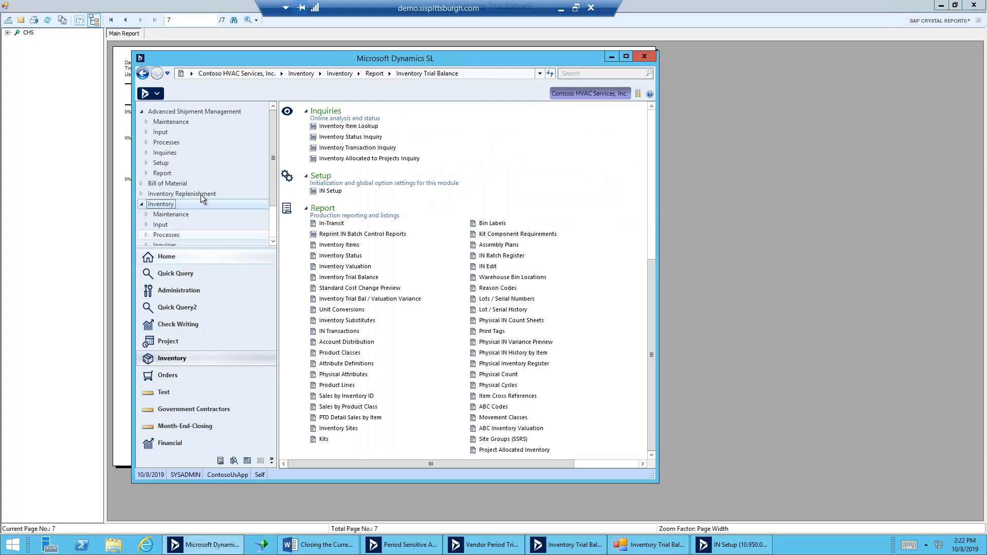
click(206, 442)
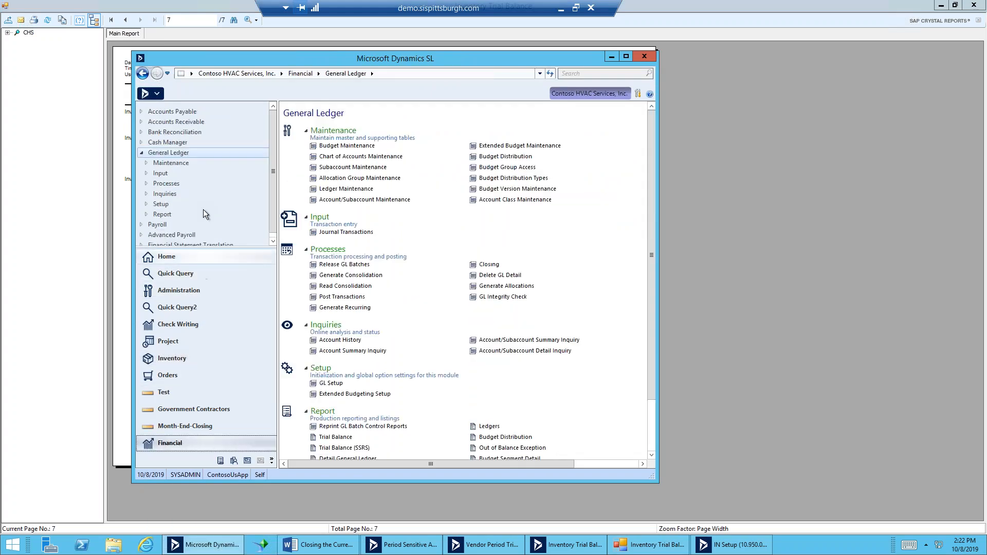
scroll(496, 355, down, 2)
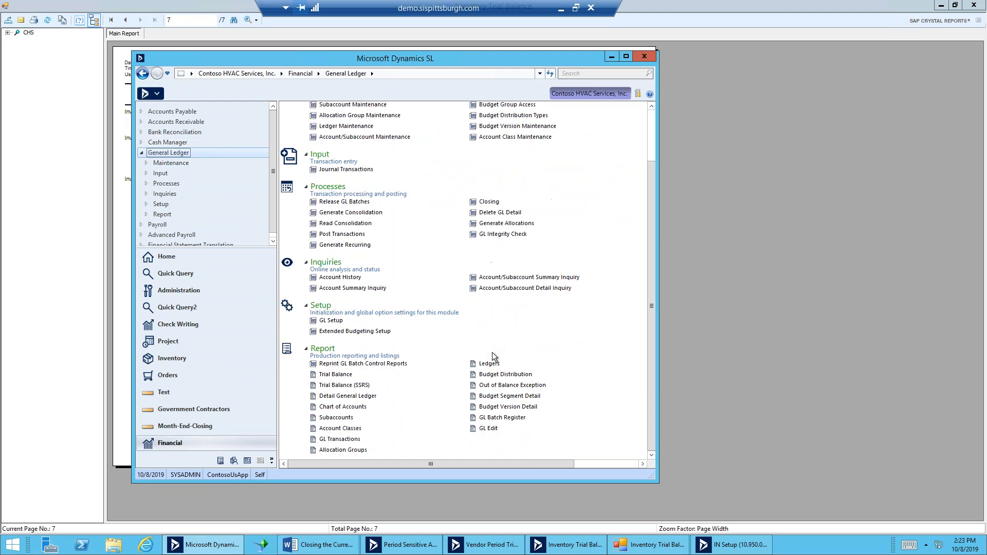
click(339, 375)
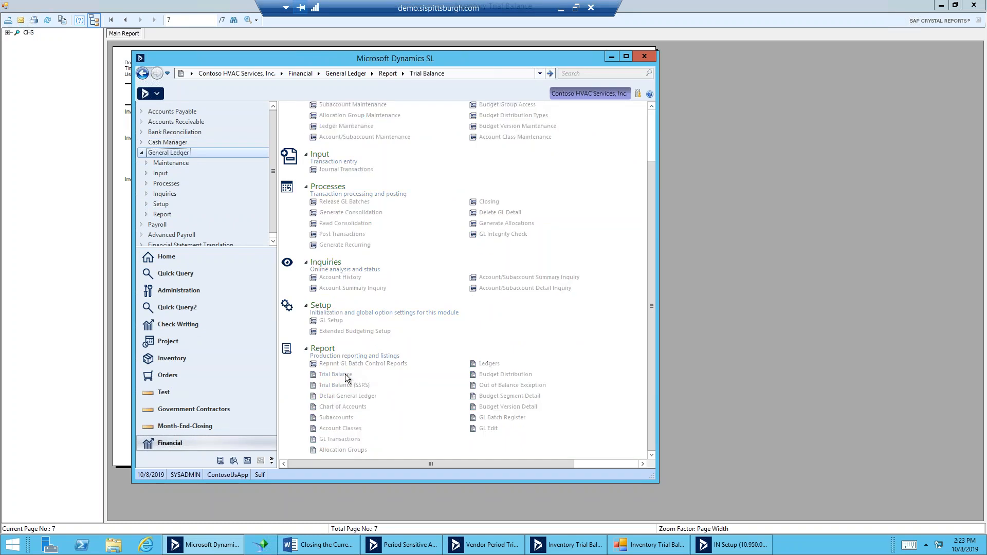
click(447, 392)
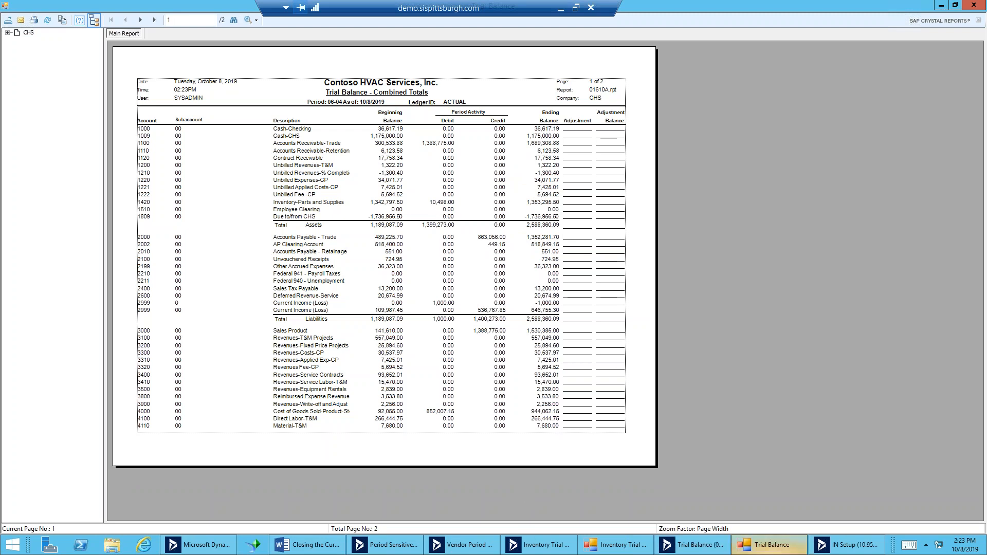
- Compare the Inventory Trial Balance total with the General Ledger inventory balance, recheck the account in IN Setup, and close these screens
click(612, 545)
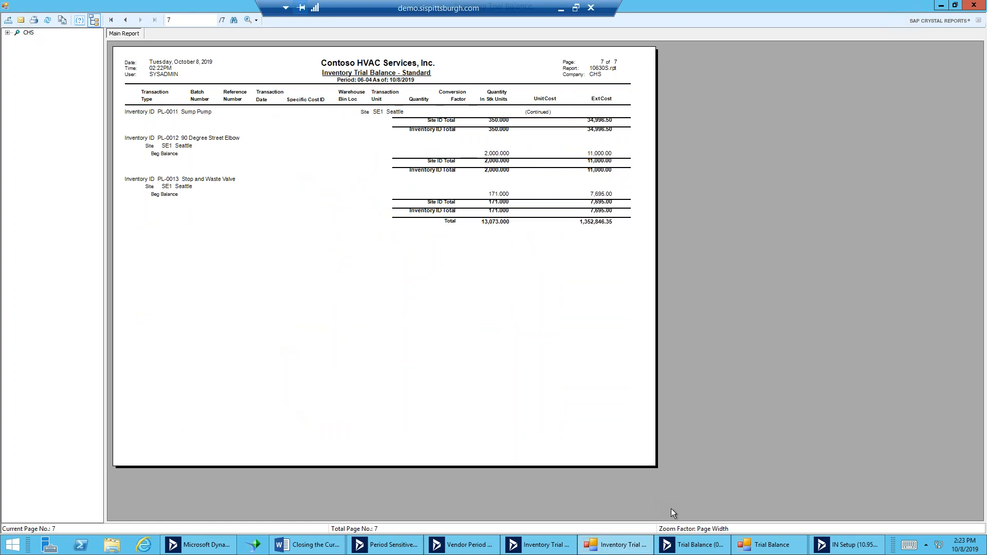
click(852, 548)
click(670, 152)
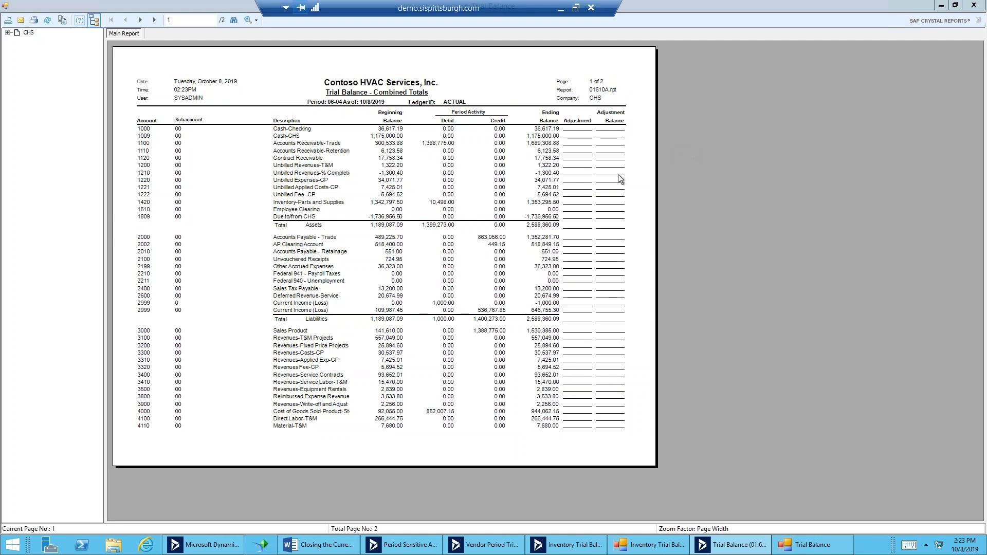
click(649, 545)
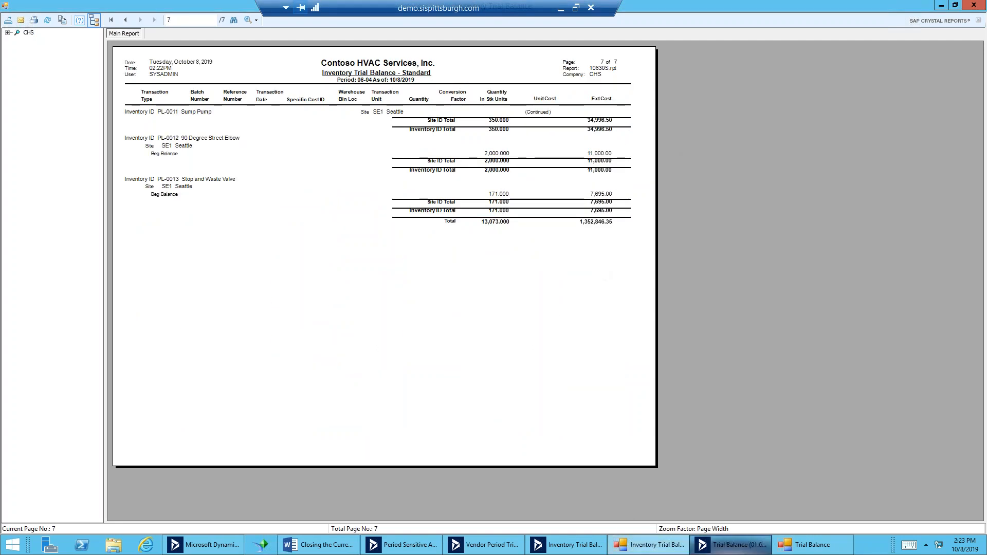
click(834, 554)
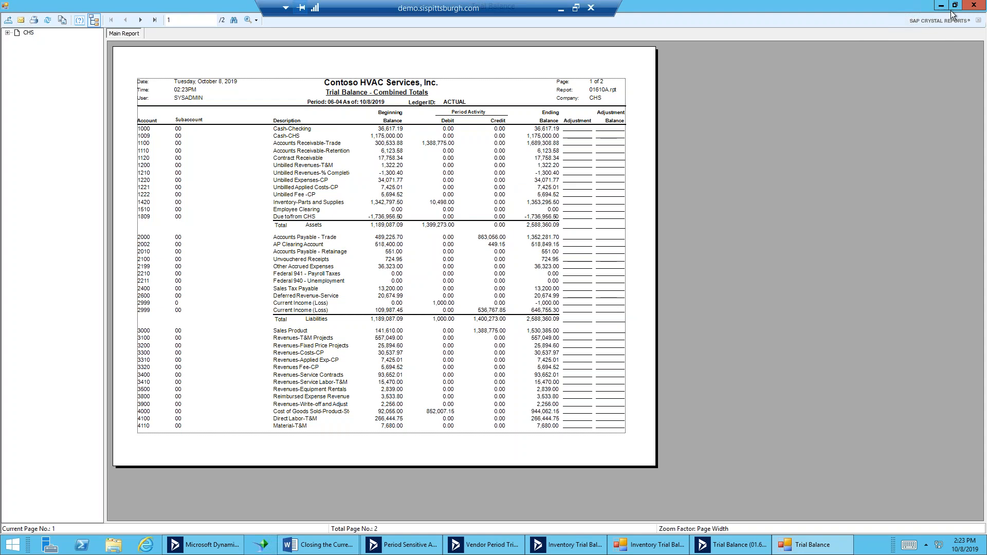
click(972, 6)
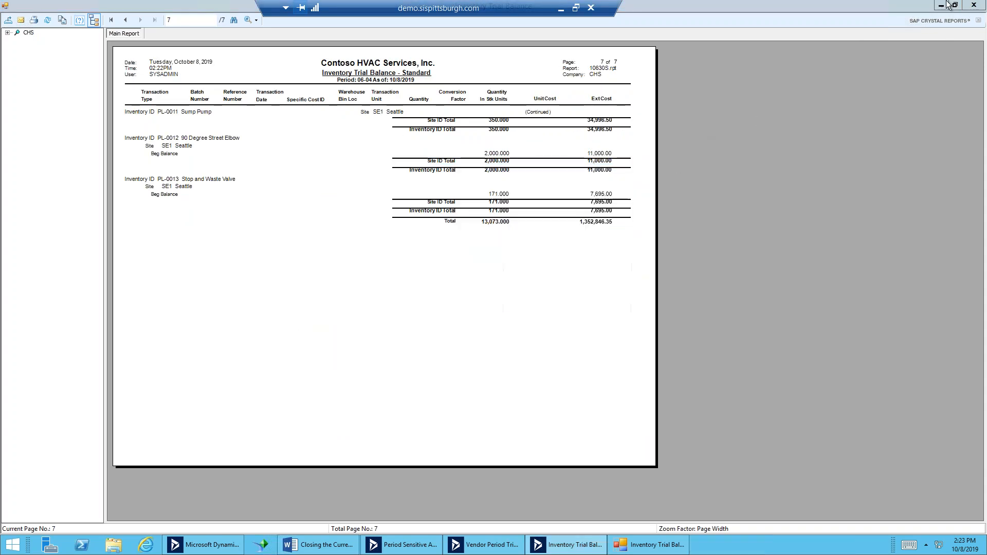
click(973, 5)
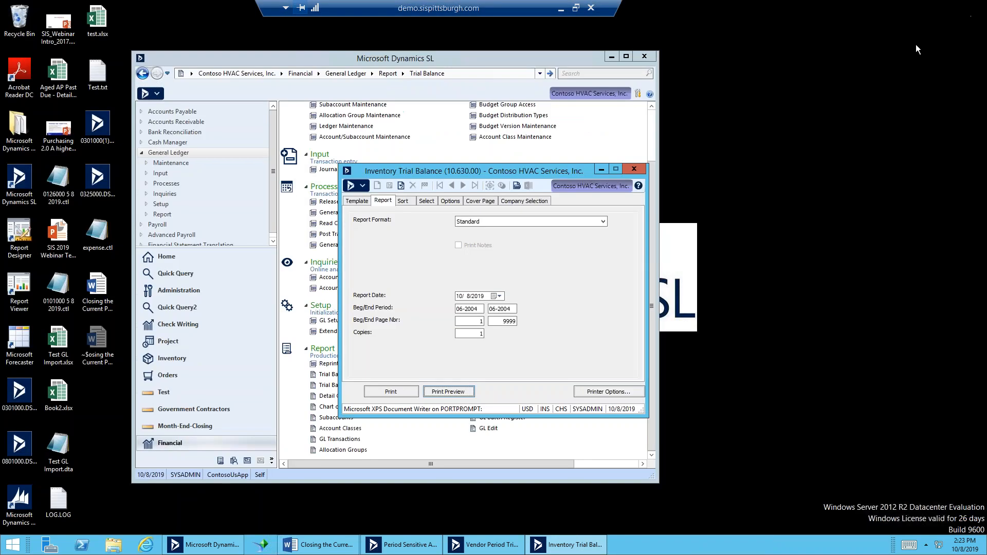
click(637, 169)
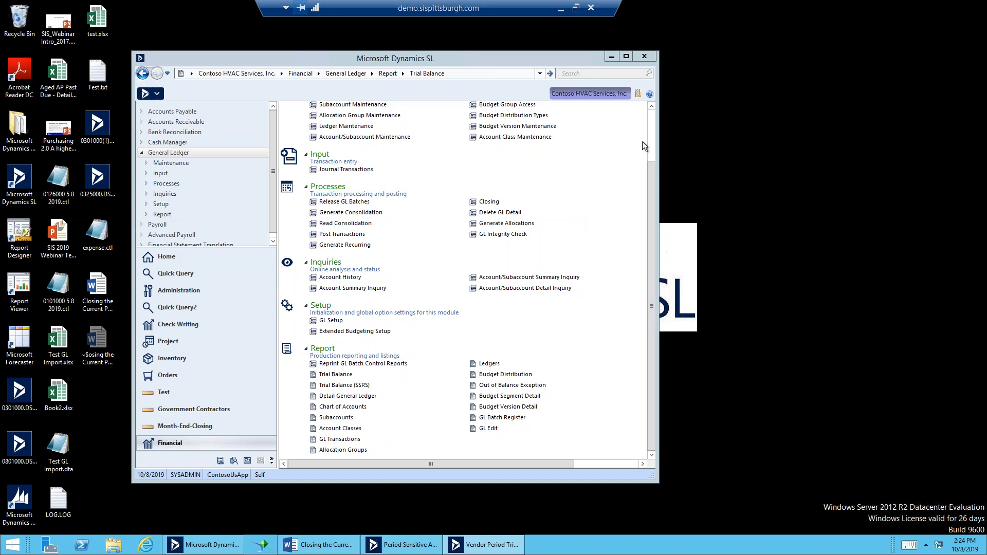
- Open Purchasing's Receipt/Invoice Entry and arrange its window beside the main module window
click(652, 122)
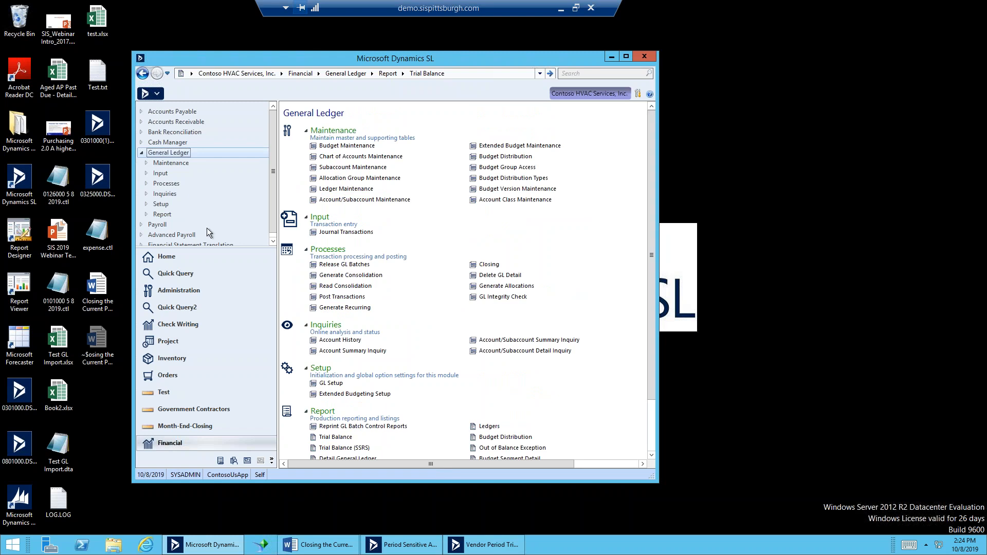
click(173, 375)
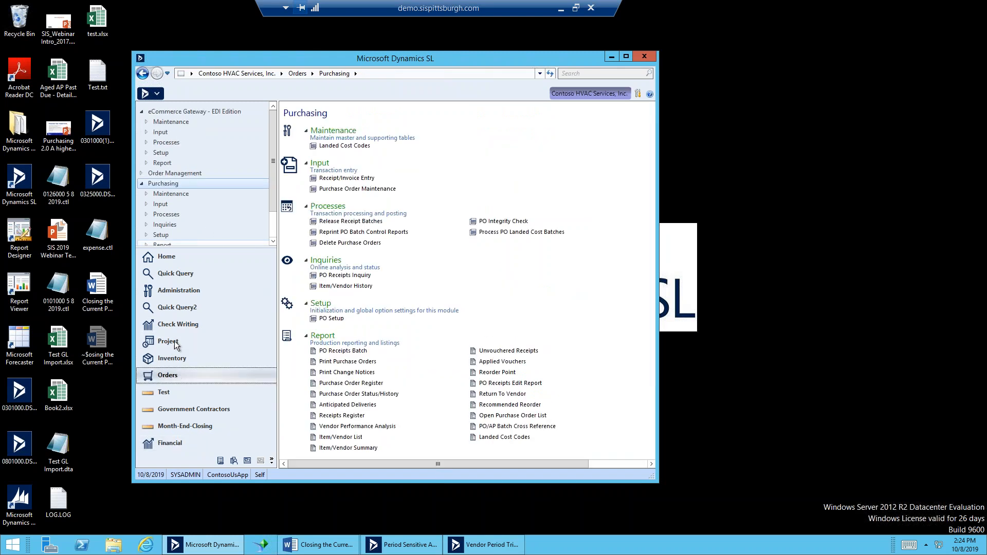
click(142, 112)
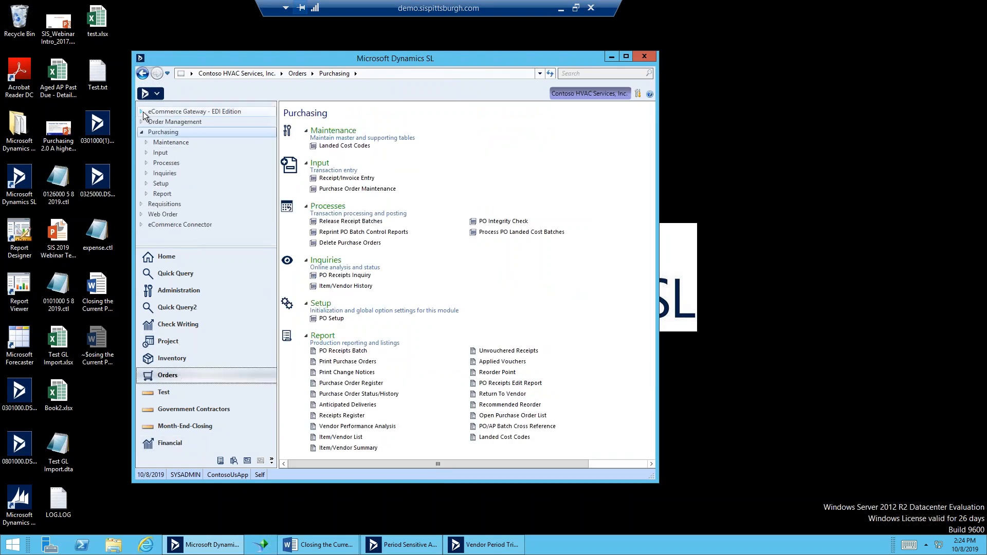
click(351, 179)
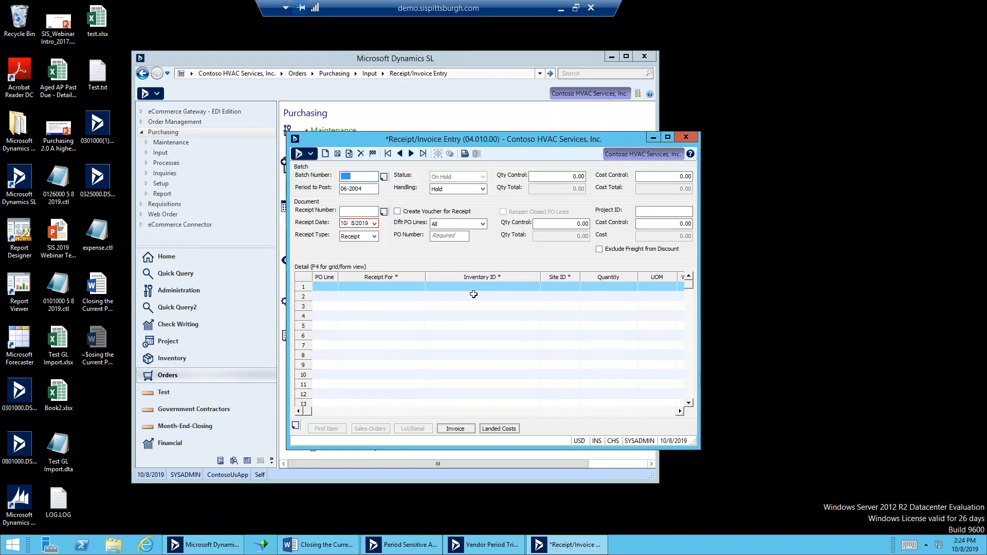
drag(420, 135, 217, 181)
drag(433, 60, 715, 48)
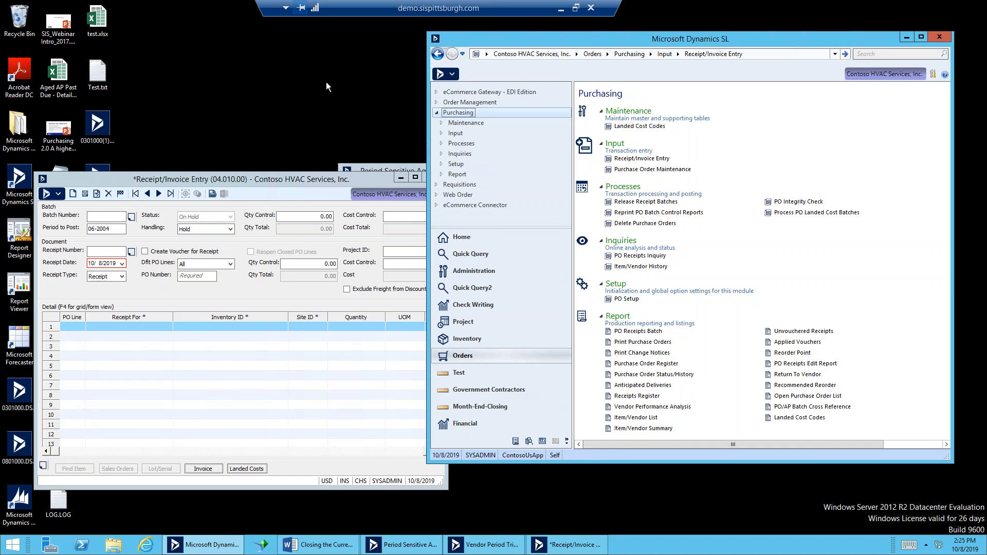
- Open PO Setup and review the Receipt For choices on the first detail line of Receipt/Invoice Entry
click(628, 299)
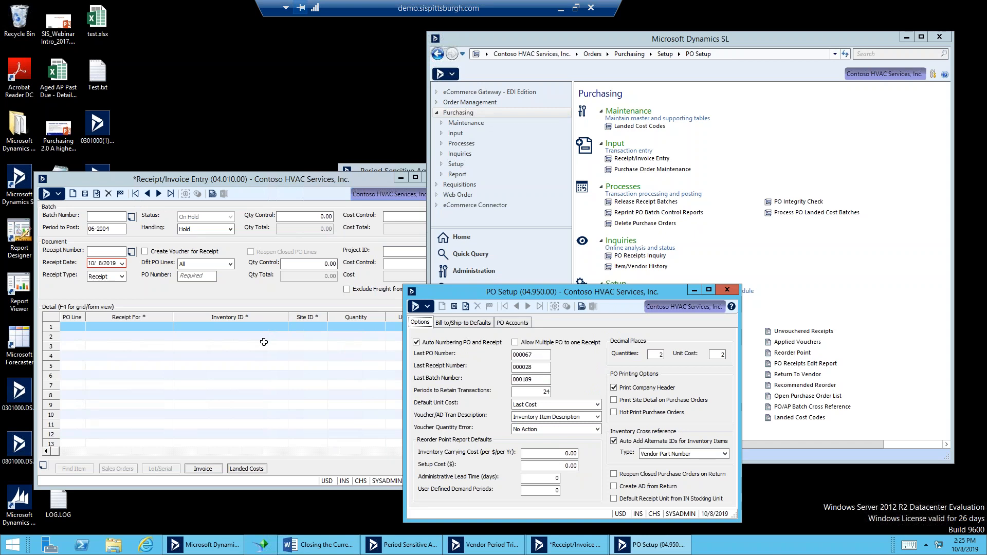
click(144, 329)
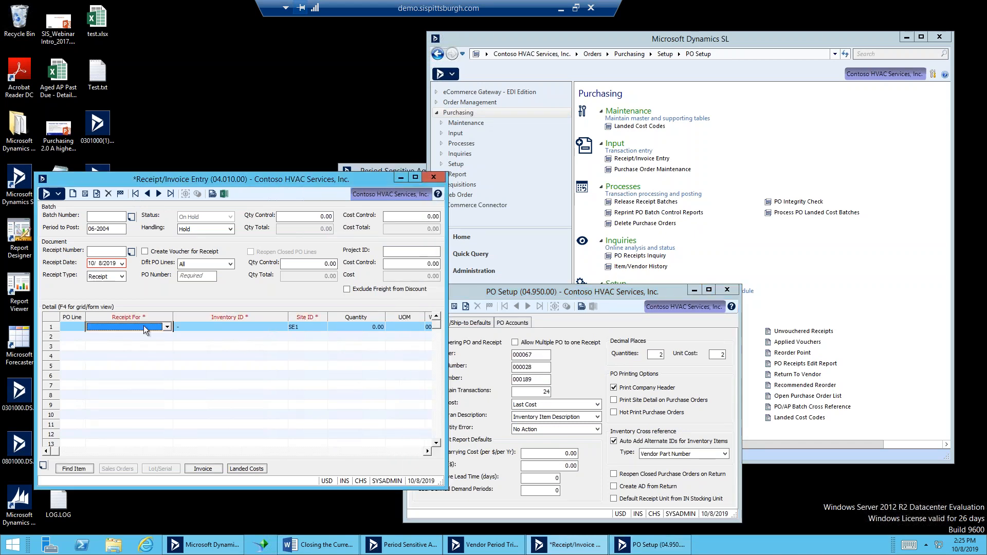
click(166, 327)
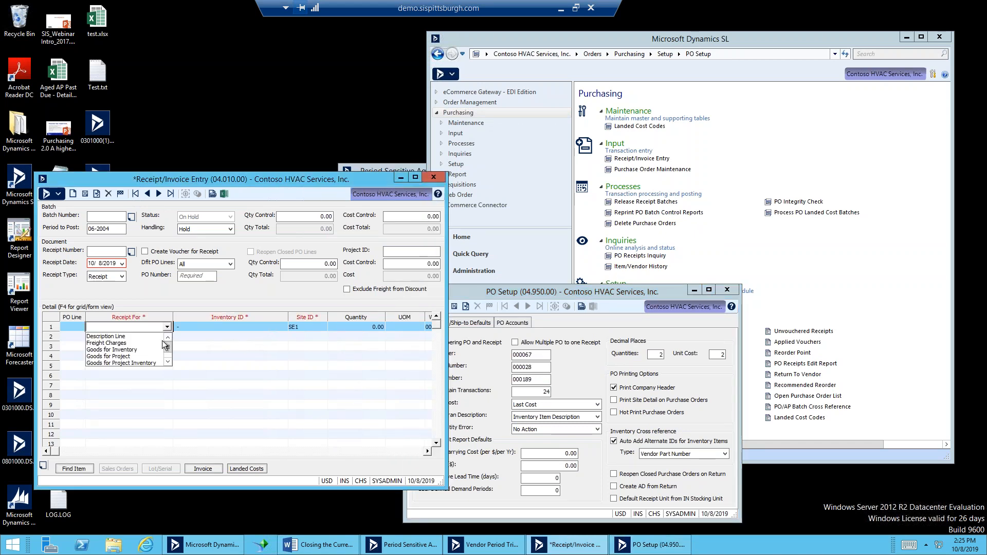
click(168, 363)
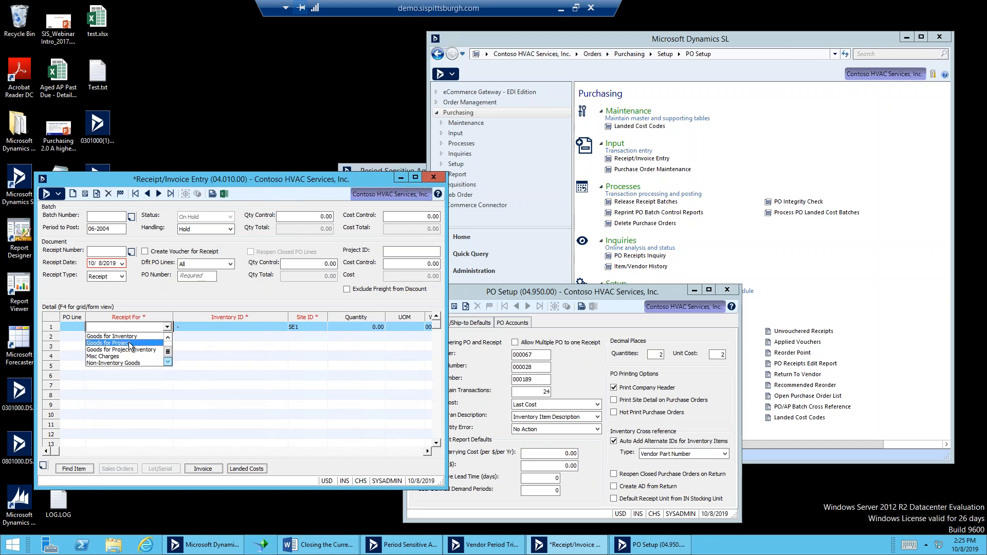
click(168, 338)
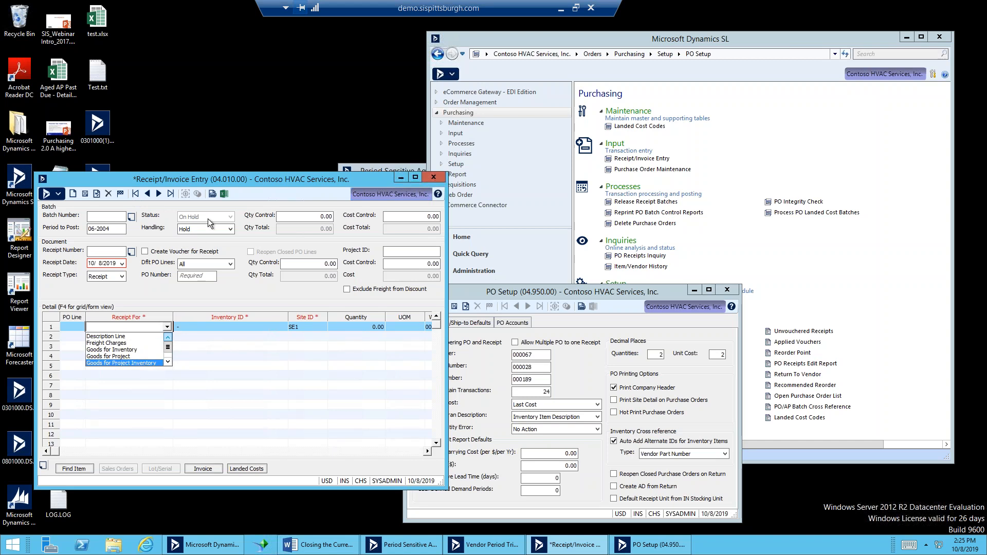
click(219, 179)
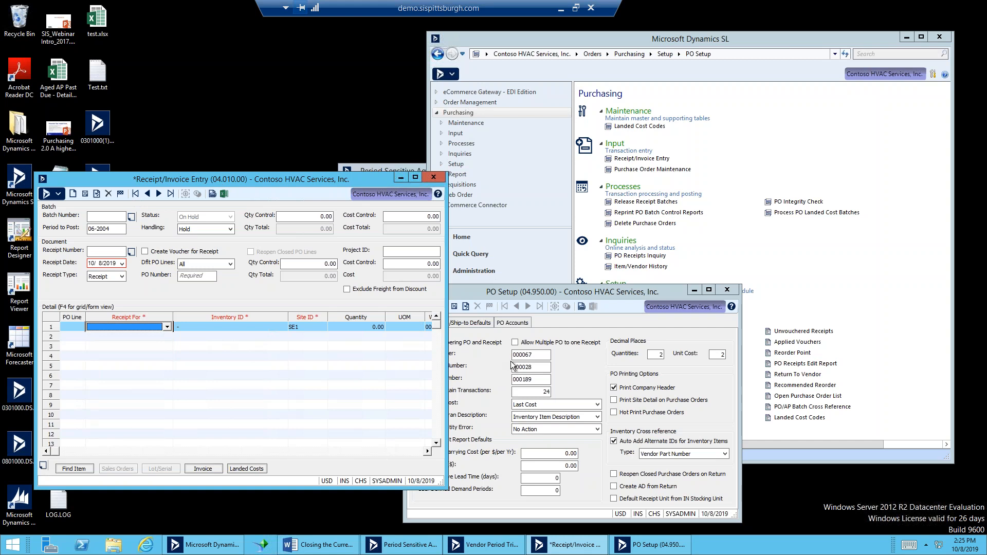
- Check the AP Accrual Account among the PO accounts in PO Setup, and open Purchasing's Unvouchered Receipts report
click(521, 324)
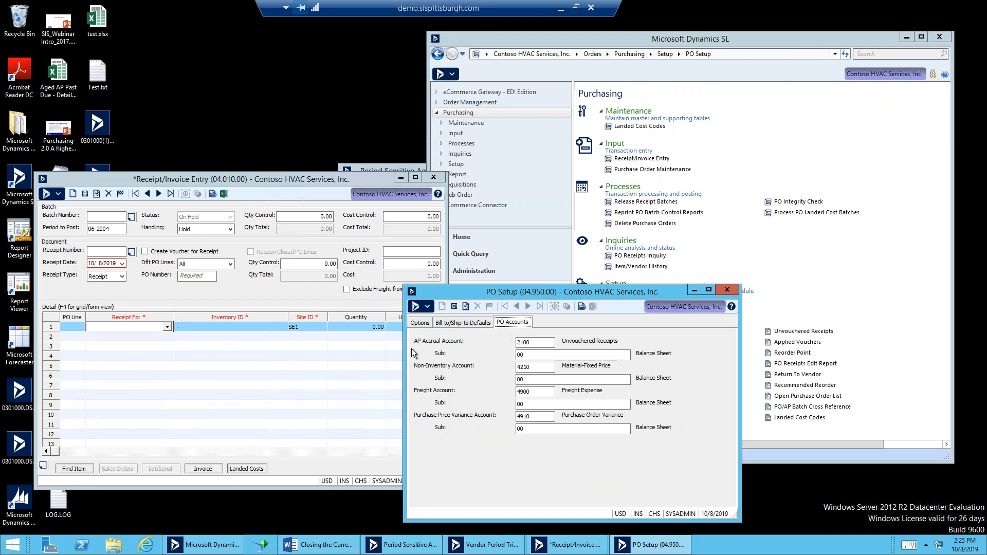
click(535, 344)
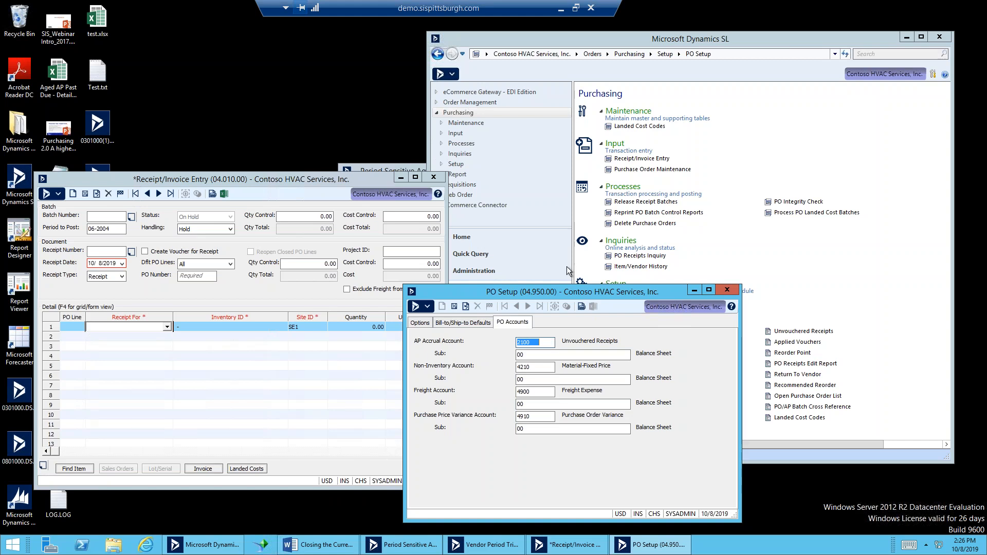
click(693, 47)
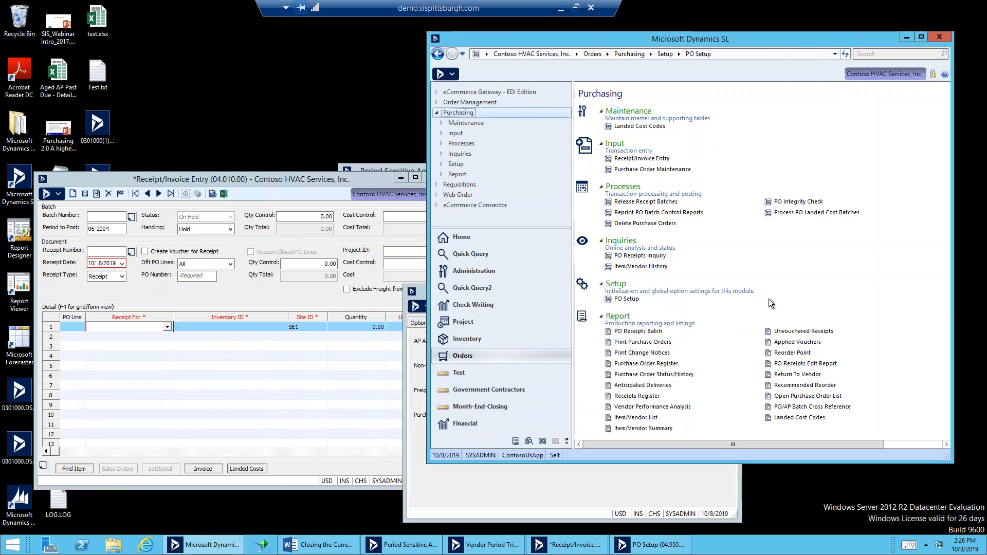
click(787, 332)
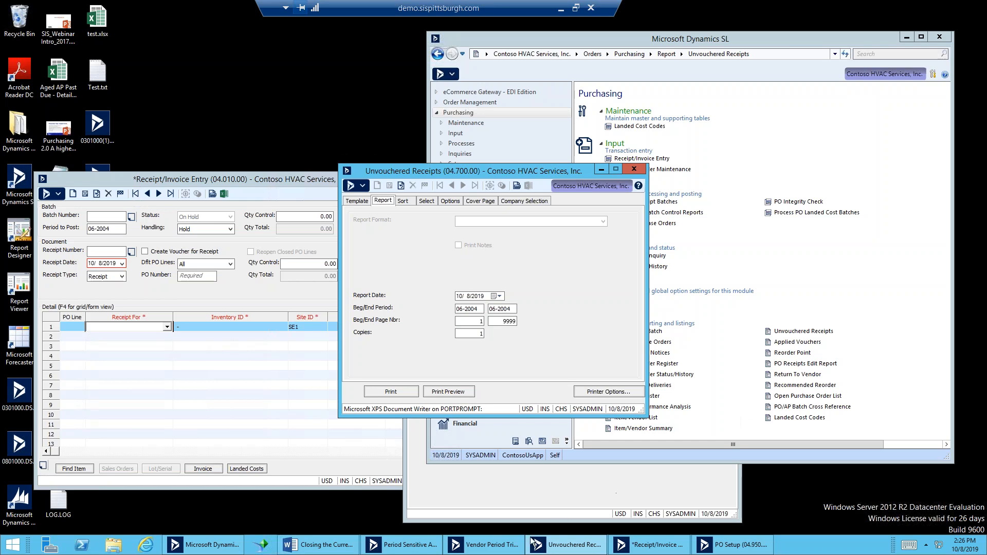
- Close the leftover Vendor Period Trial Balance and Period Sensitive Aged AP report windows
click(461, 544)
click(625, 172)
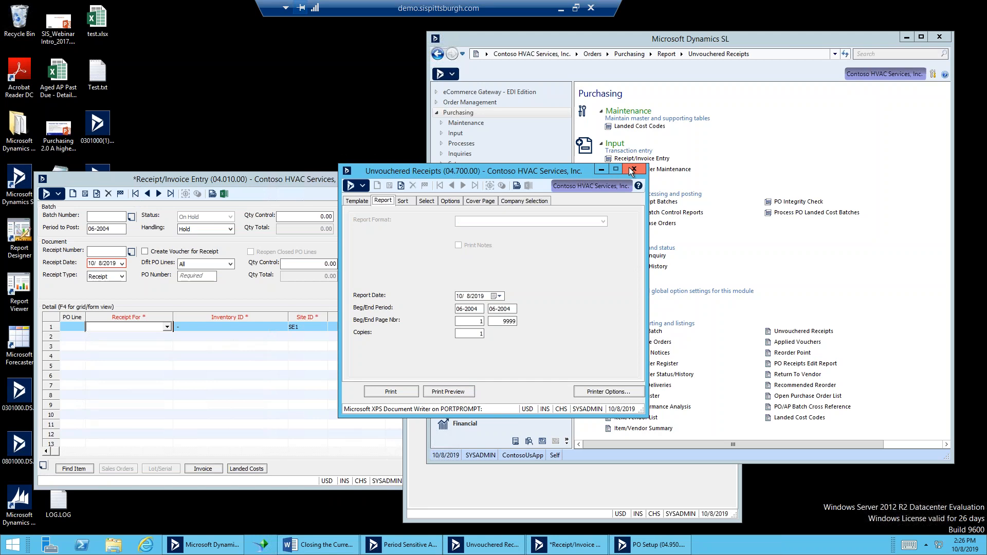
click(568, 544)
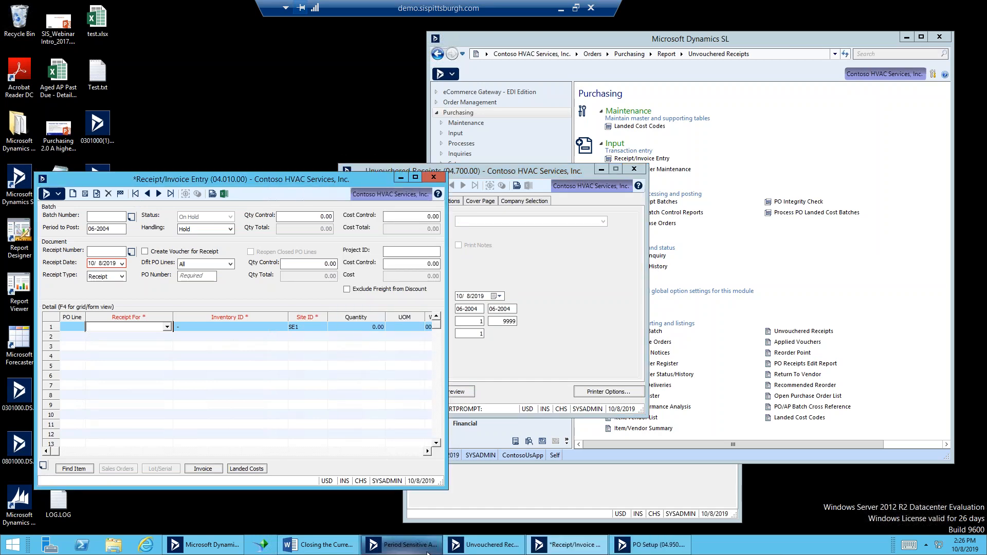
click(401, 544)
click(641, 172)
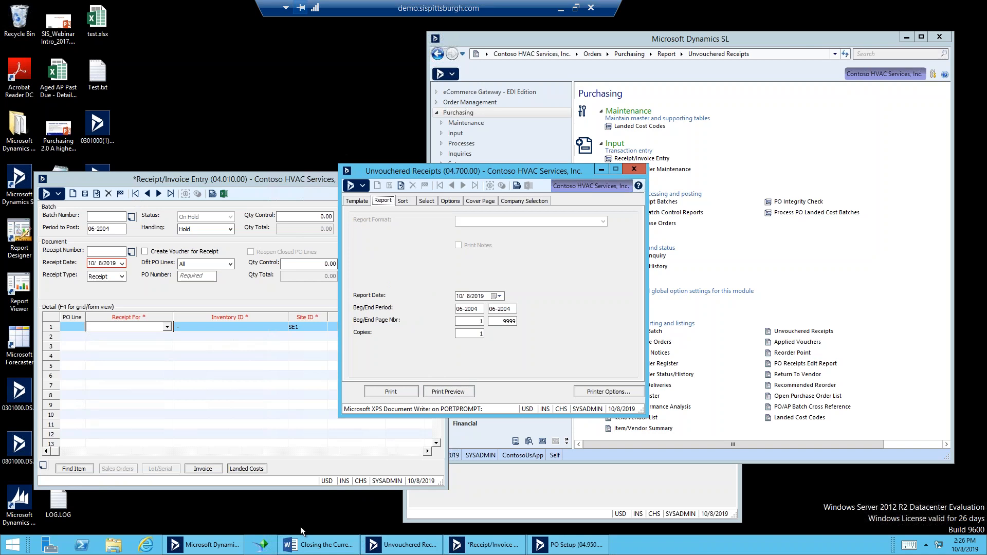
- Preview the General Ledger's Trial Balance for period 06-2004 and highlight the ending balance of the Unvouchered Receipts account
click(212, 546)
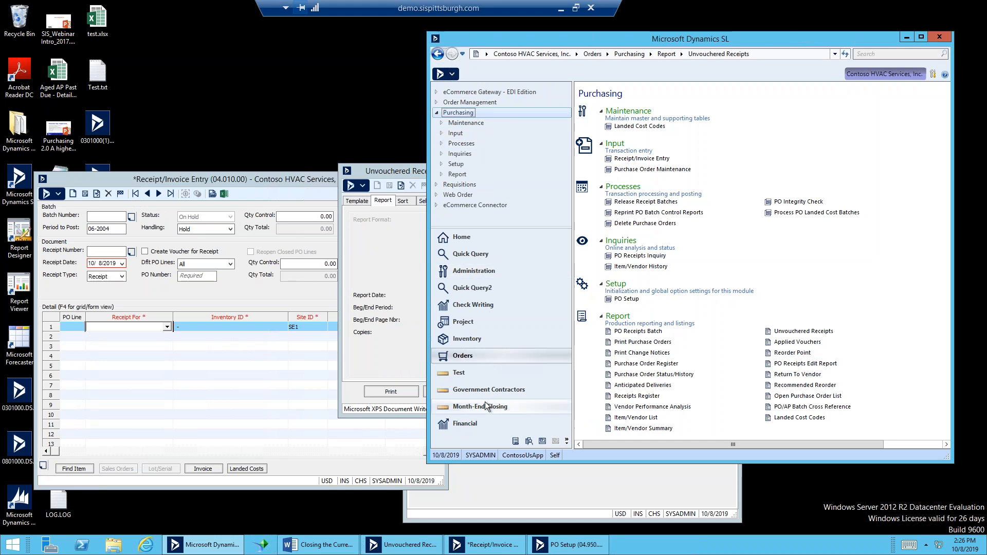
click(473, 425)
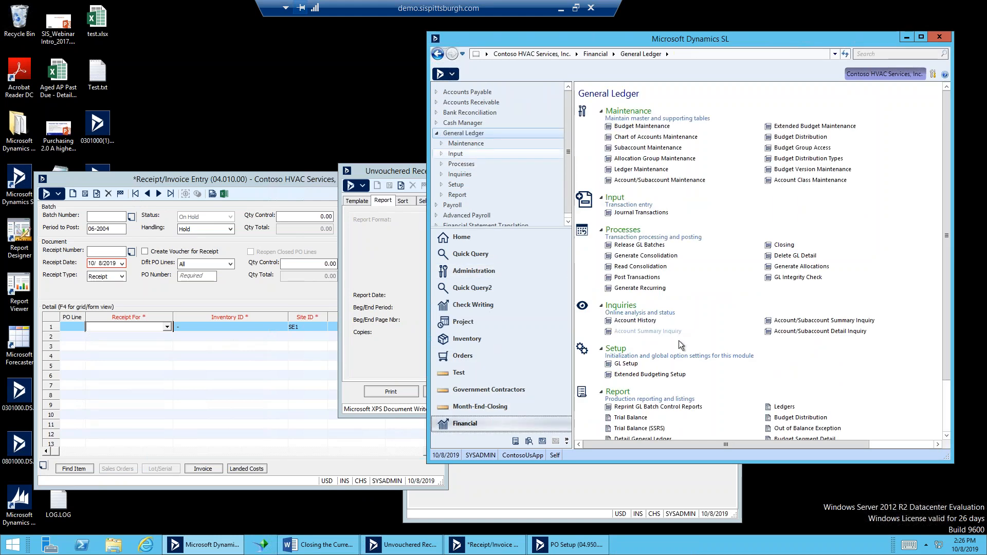
scroll(668, 339, down, 2)
click(632, 356)
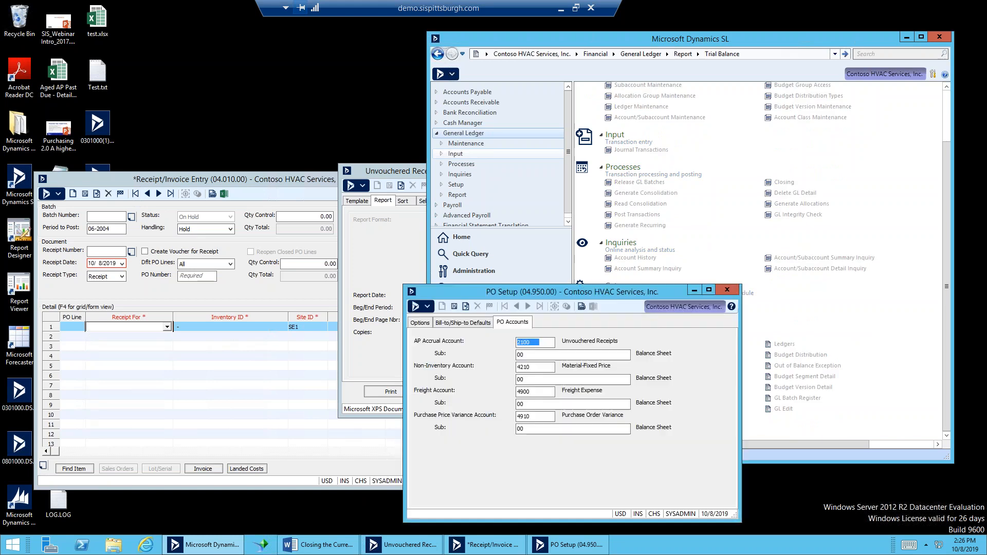
drag(545, 295, 204, 309)
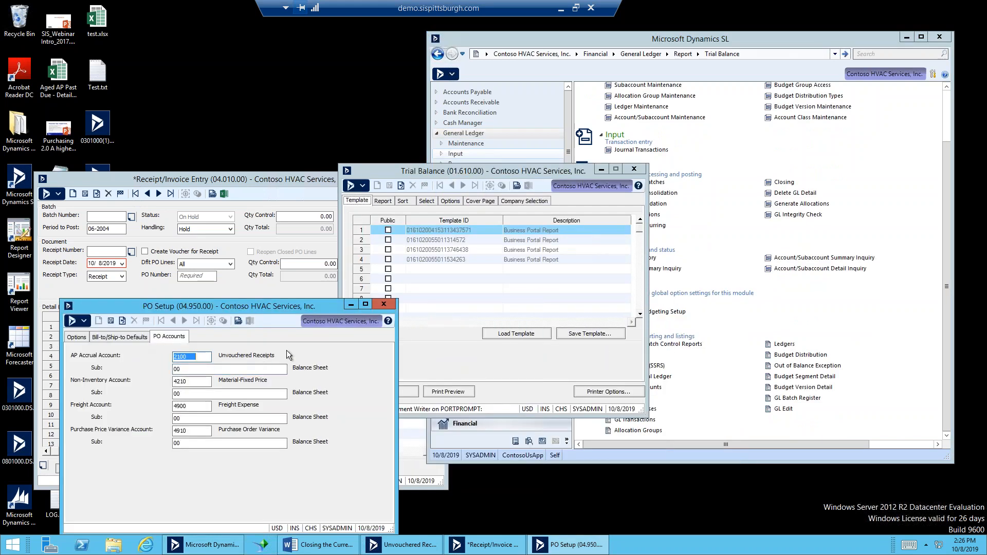
click(463, 393)
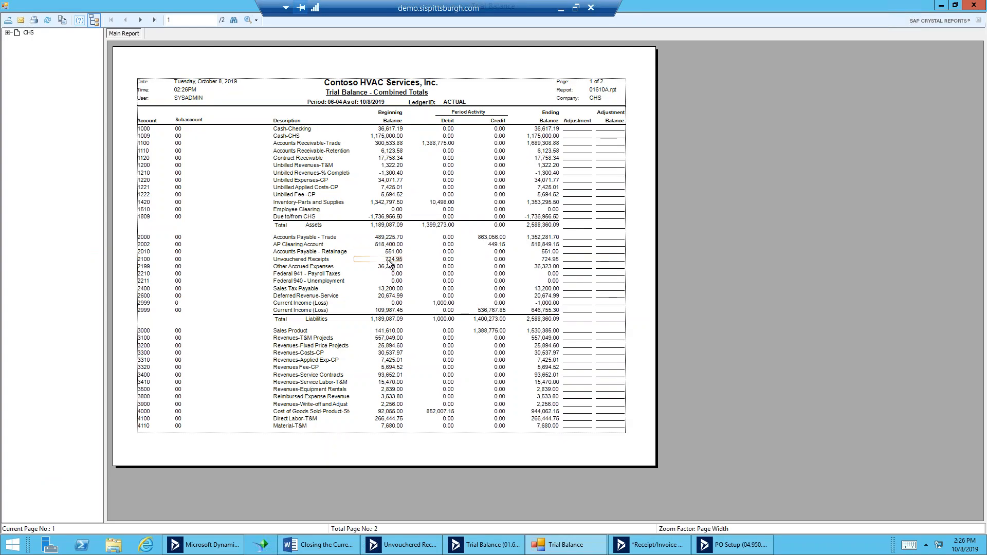
click(542, 263)
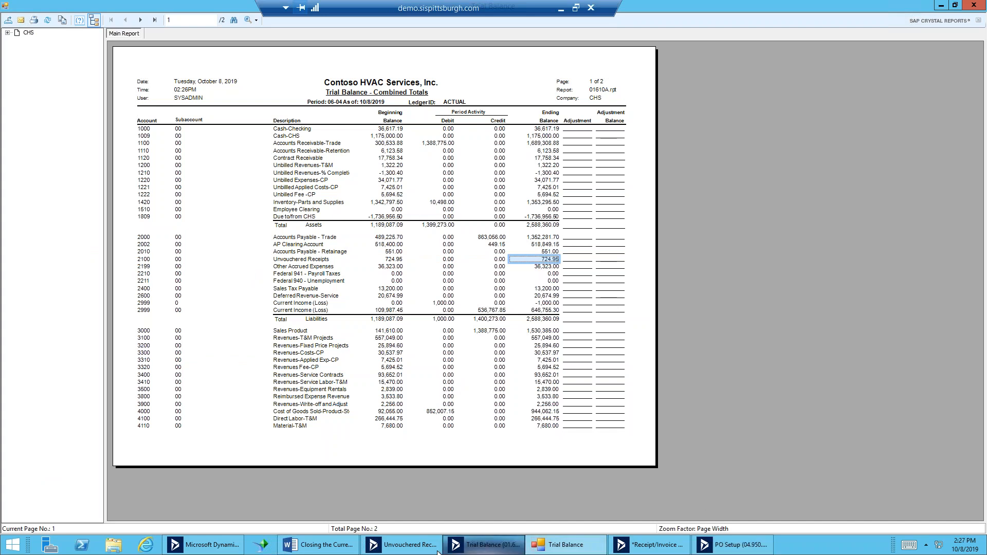
- Set the Unvouchered Receipts report's beginning period to 01-2000 with ending period 06-2004, and preview it
click(403, 544)
click(481, 310)
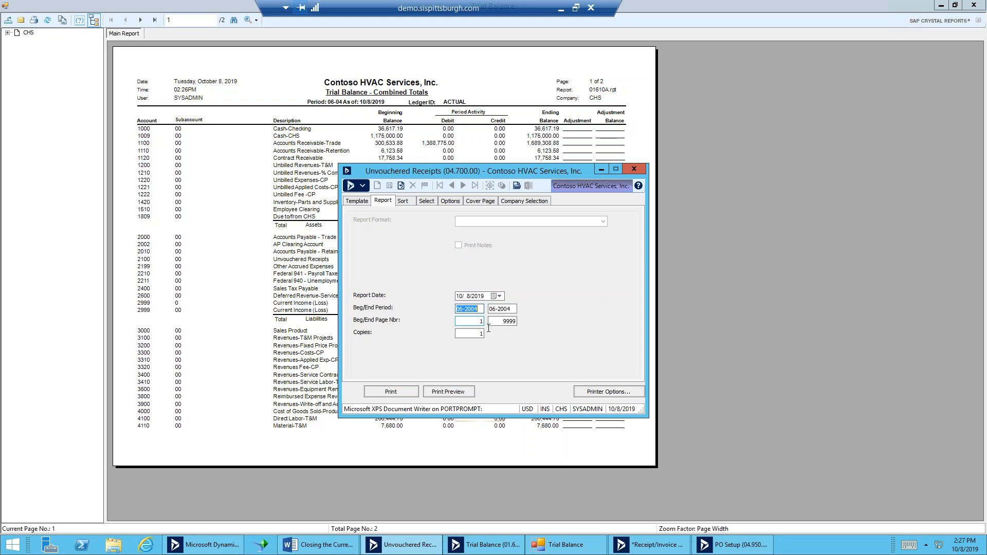
text(012000)
click(454, 393)
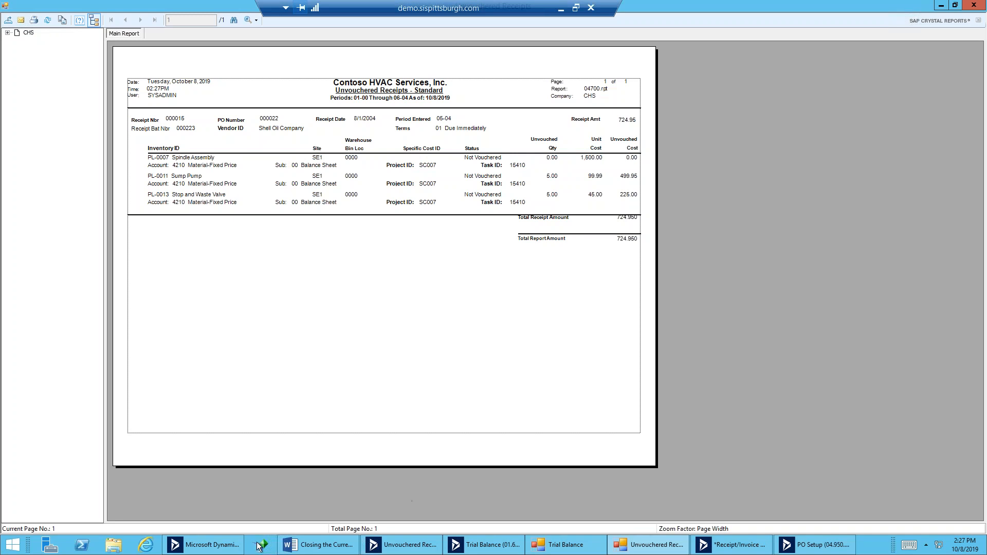
- Open the Voucher and Adjustment Entry screen in Accounts Payable
click(214, 547)
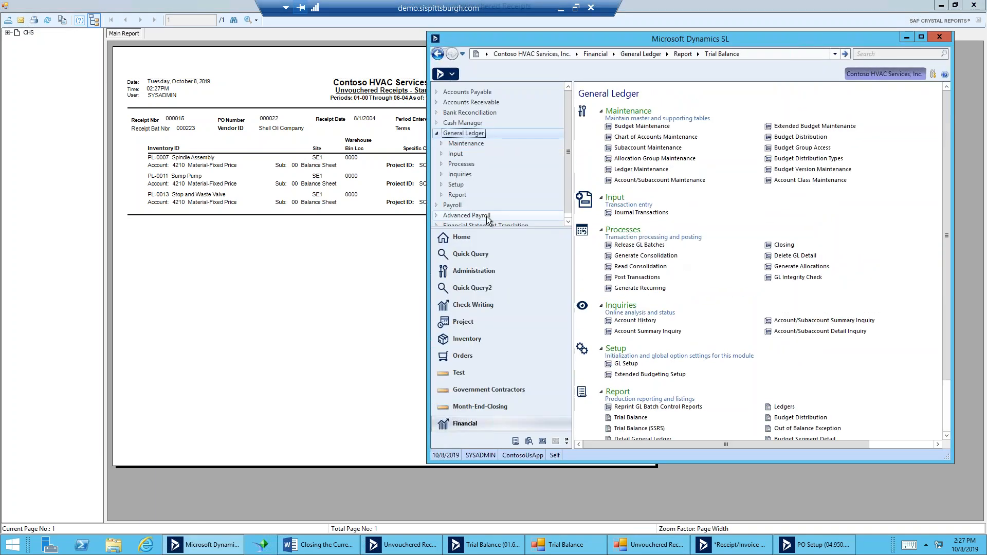
click(484, 92)
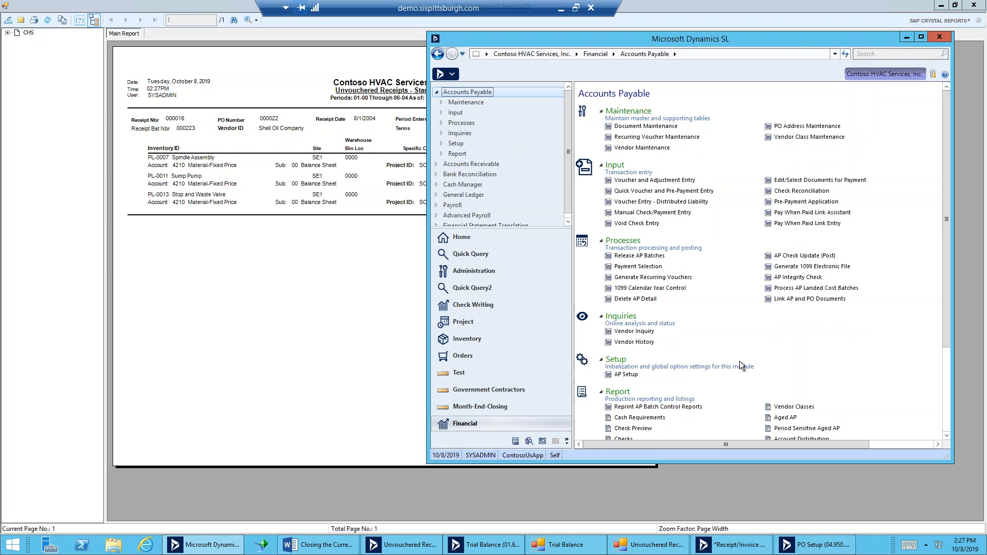
scroll(740, 362, down, 4)
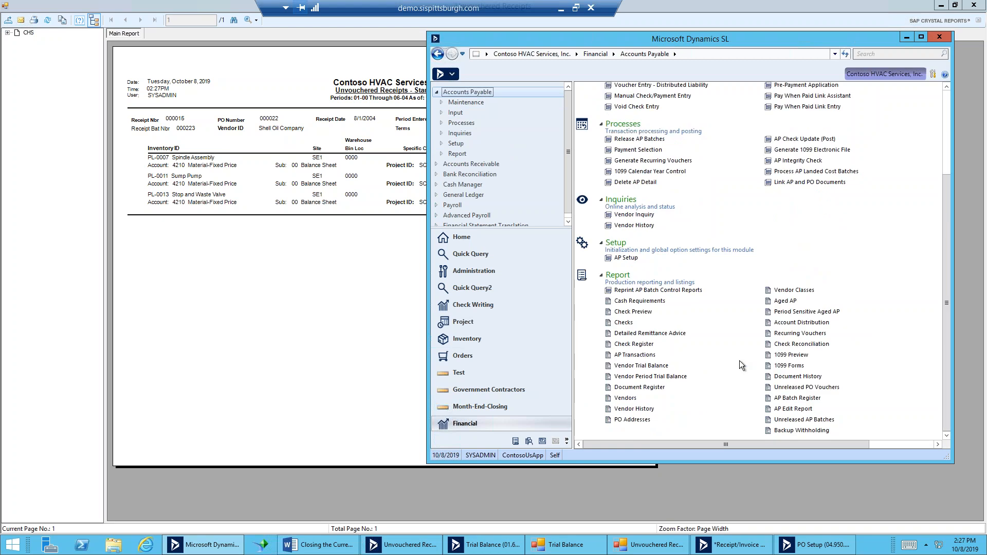
scroll(739, 360, up, 4)
click(662, 184)
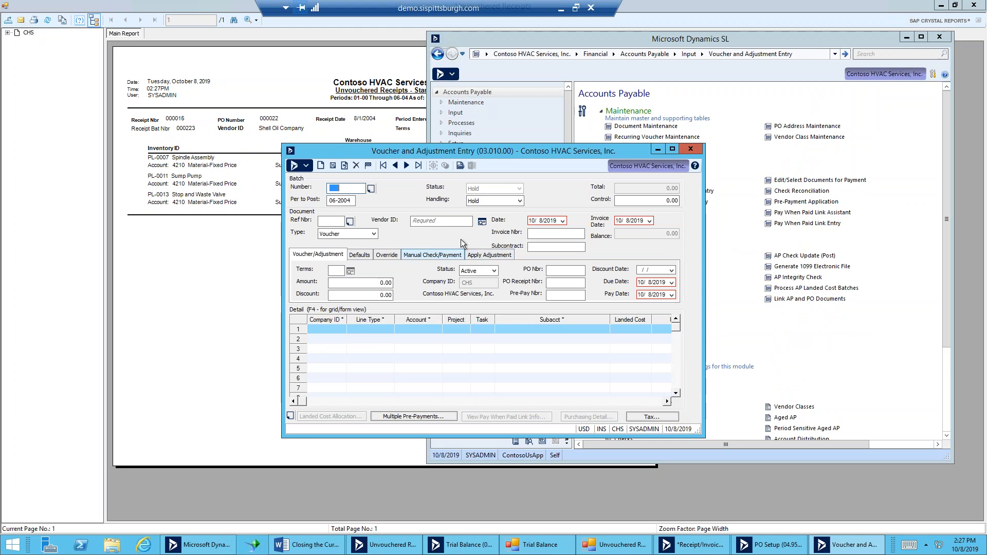
- Examine the voucher's PO number and PO receipt number fields and its detail grid, and close the voucher screen
click(549, 272)
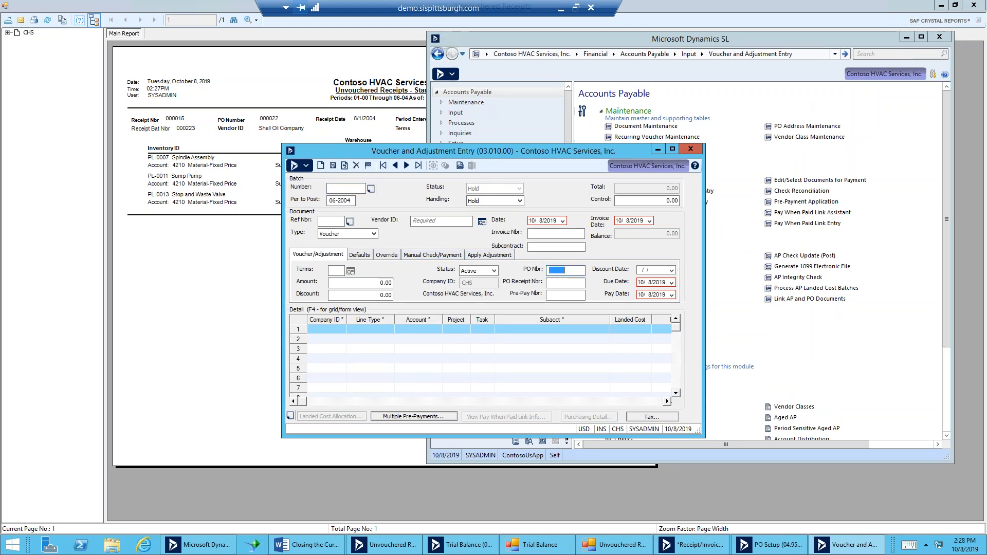
click(556, 282)
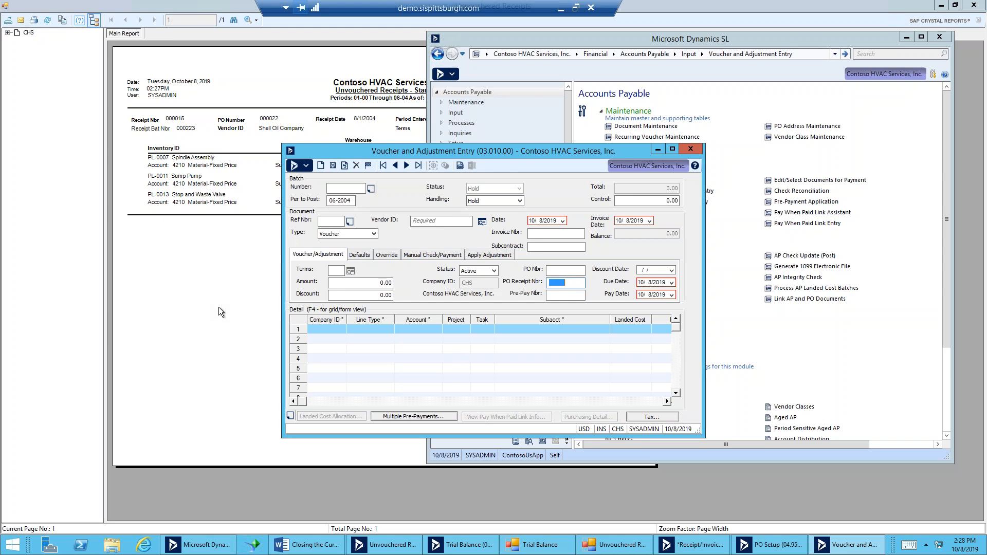
click(337, 331)
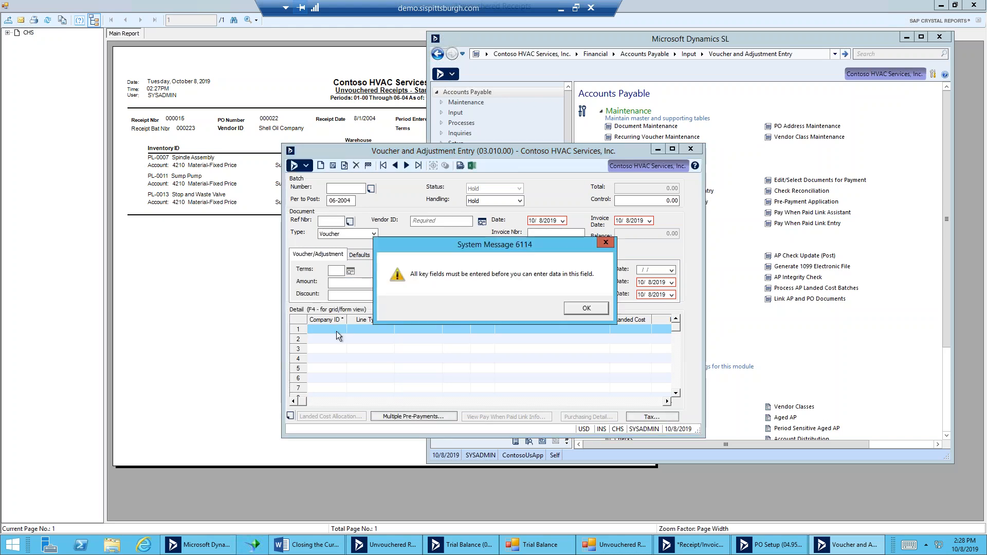
click(579, 306)
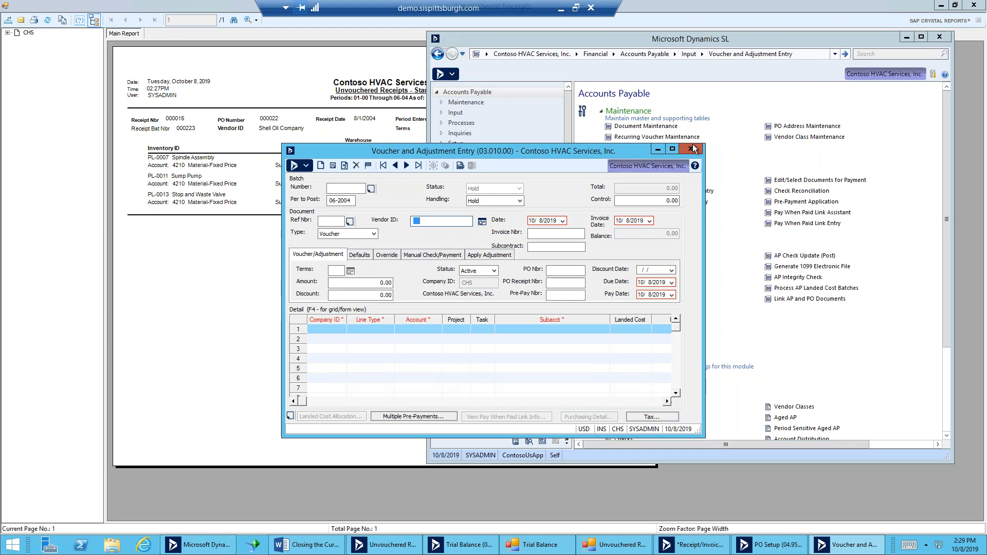
click(691, 148)
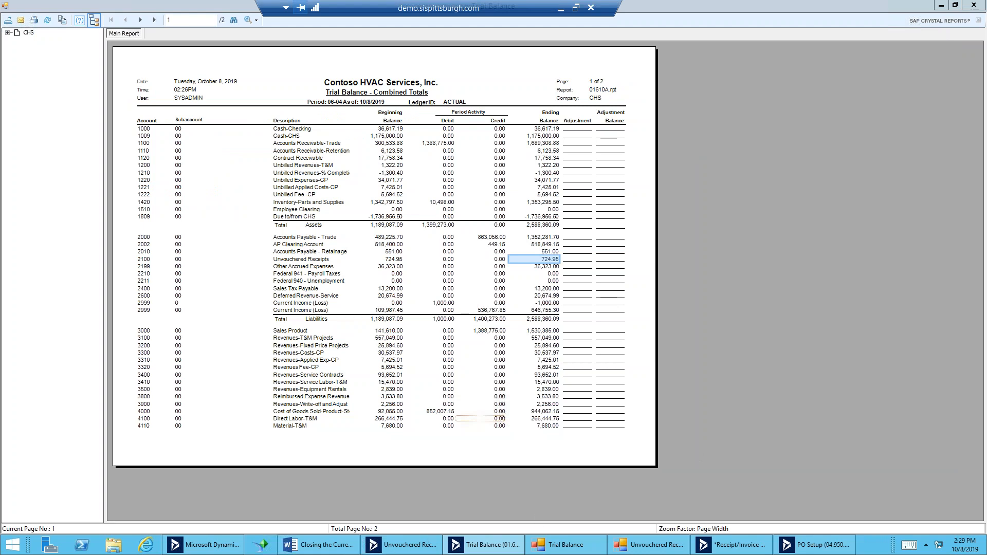
- Open the Detail General Ledger report screen from the General Ledger module and keep it in front of the Trial Balance preview
mouse_move(391, 552)
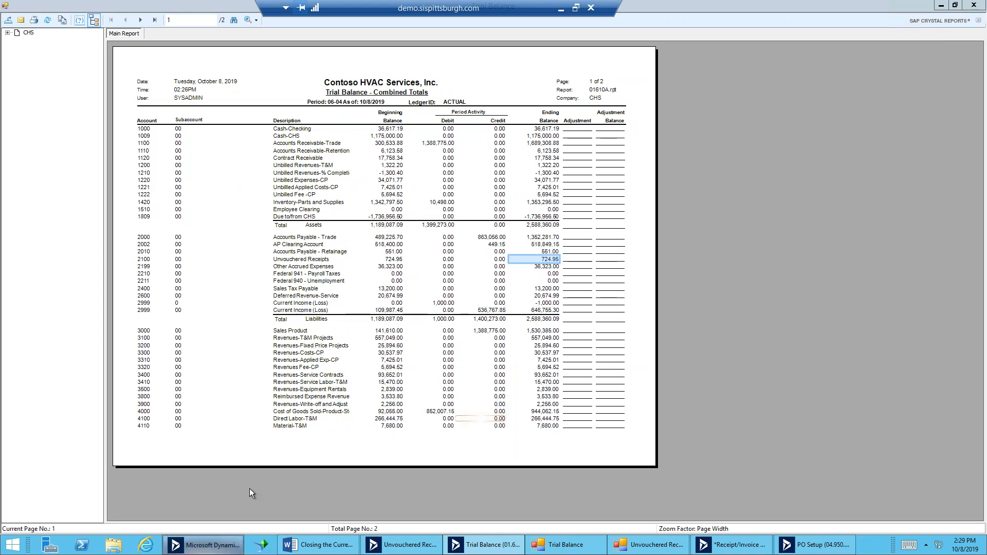
key(alt+Tab)
scroll(682, 386, down, 3)
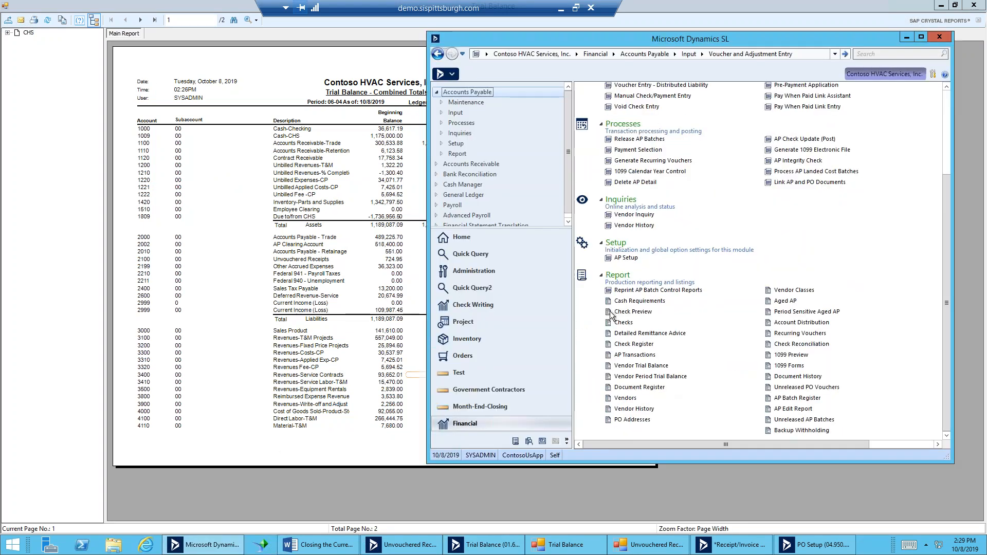
click(469, 196)
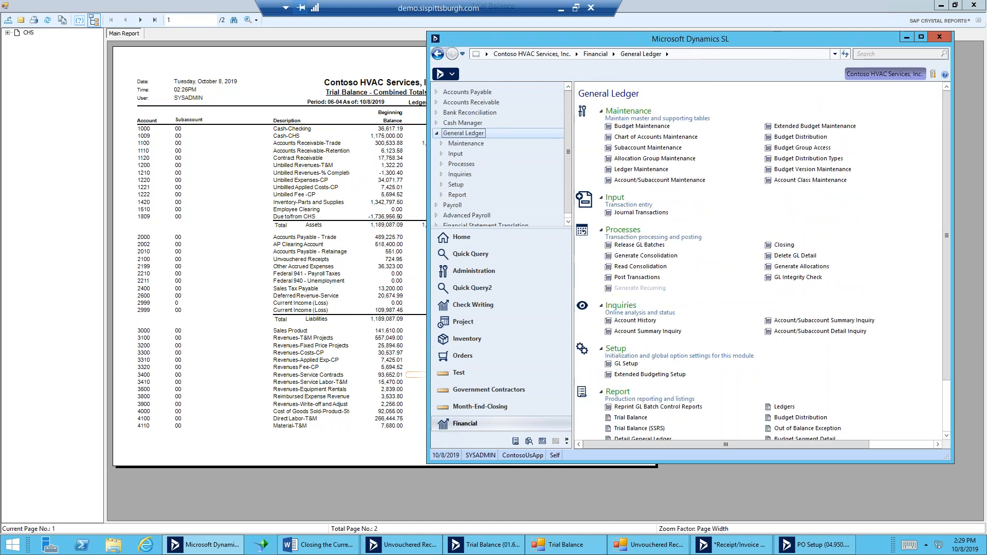
scroll(643, 432, down, 2)
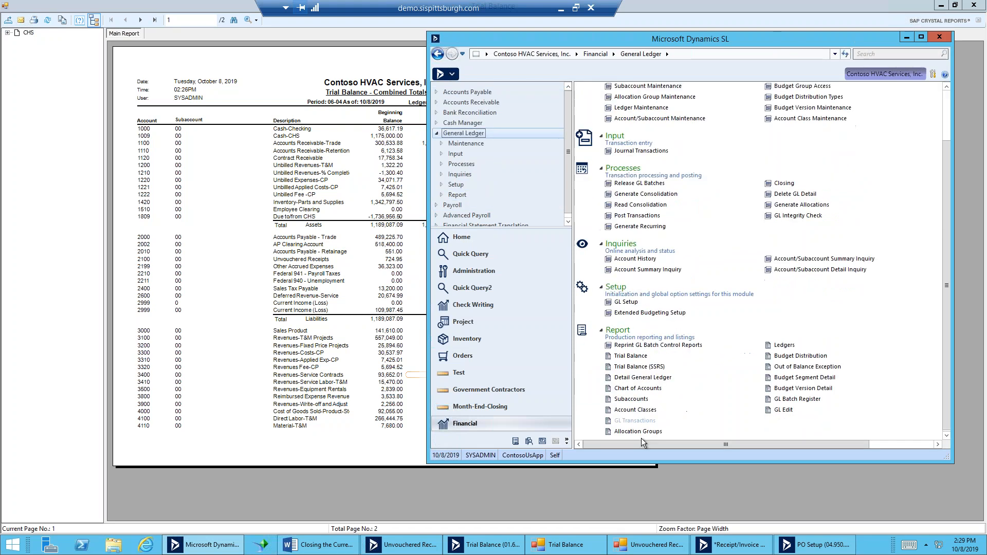
click(637, 377)
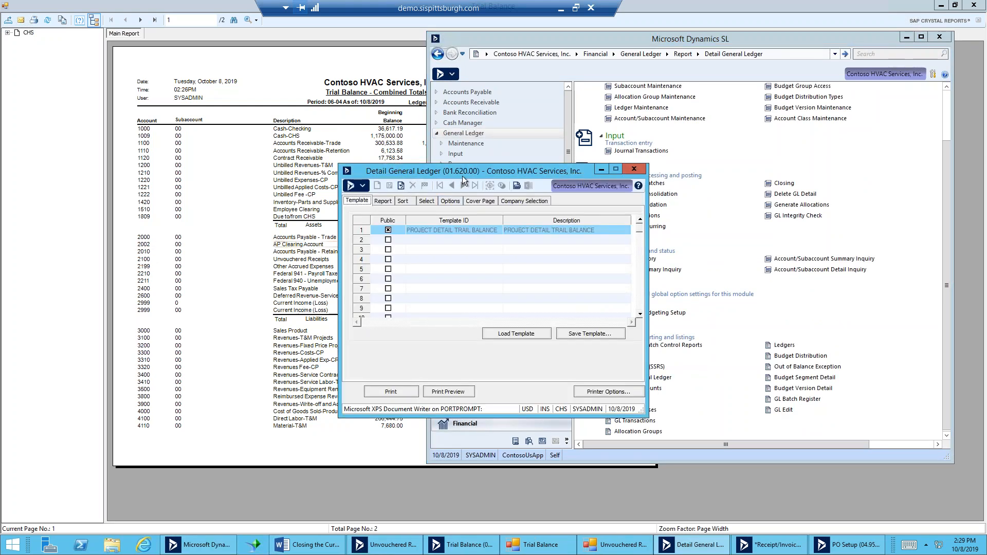
drag(505, 226, 530, 259)
click(331, 295)
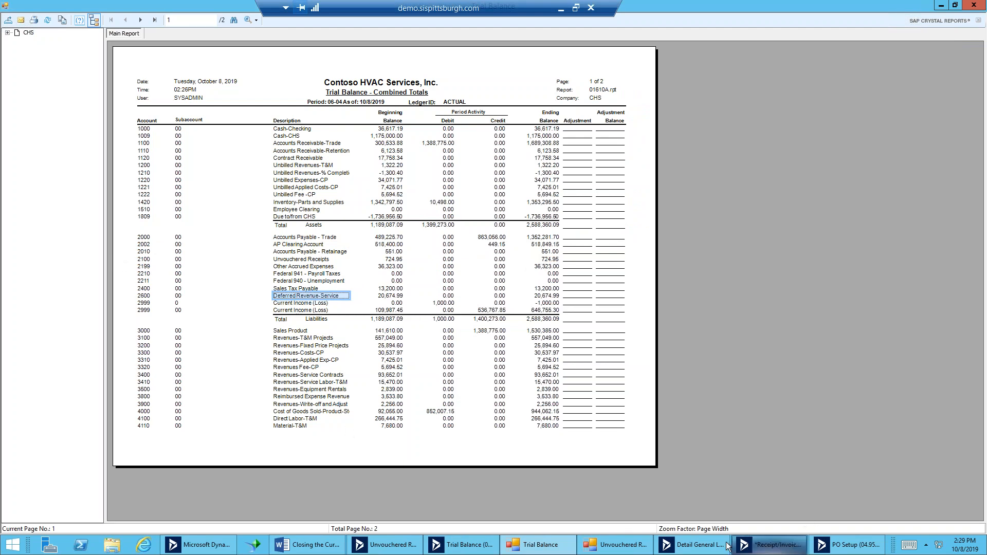
click(696, 545)
- Restrict the Detail General Ledger report to accounts (AcctHist_Acct) equal to 2100, and preview it
click(497, 289)
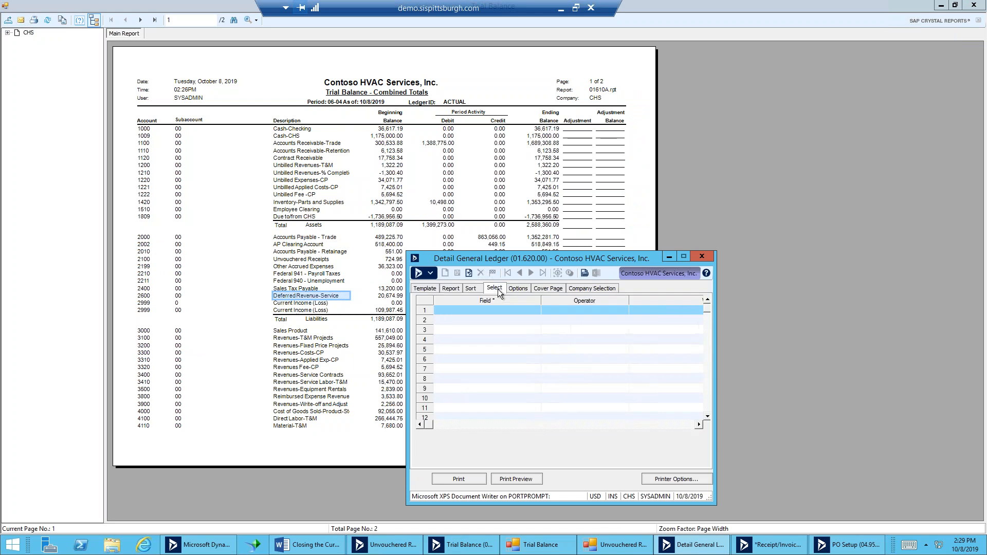
key(F3)
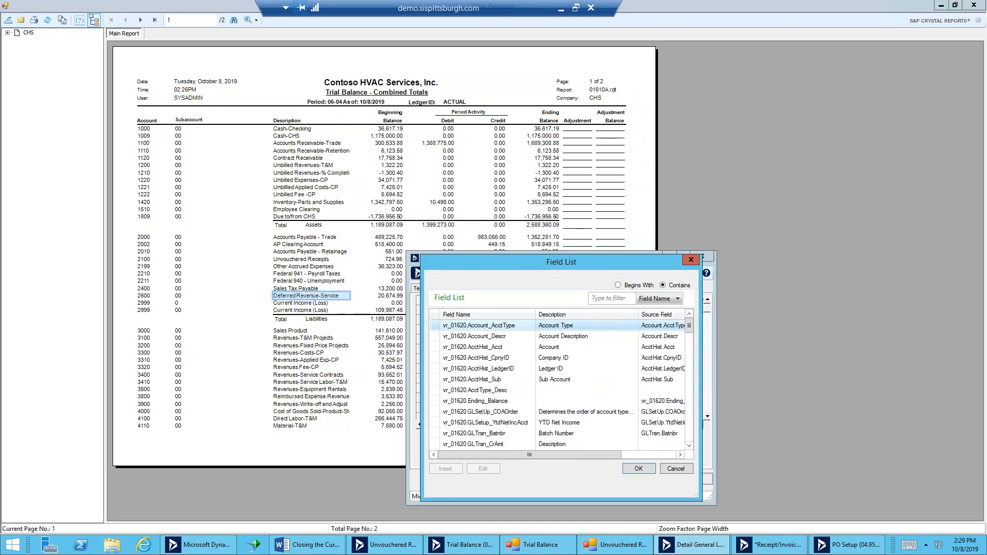
double_click(516, 348)
key(e)
click(651, 309)
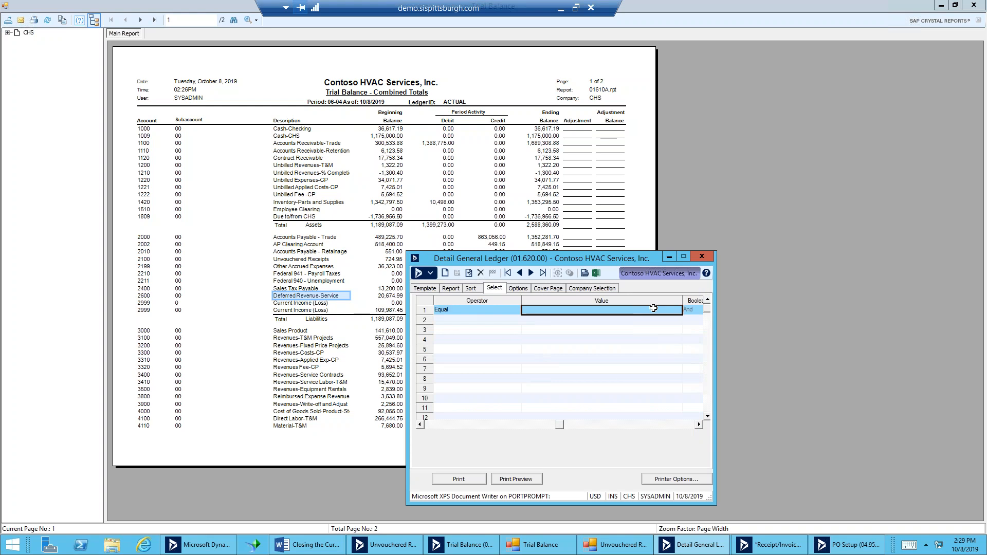
text(2100)
click(517, 479)
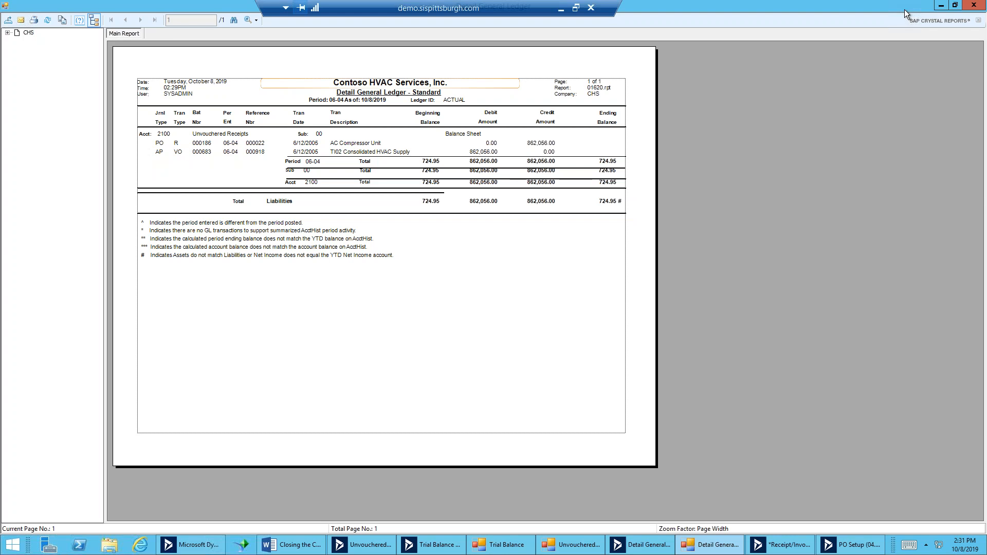
- Close all report previews, the report screens, PO Setup and Receipt/Invoice Entry
click(976, 6)
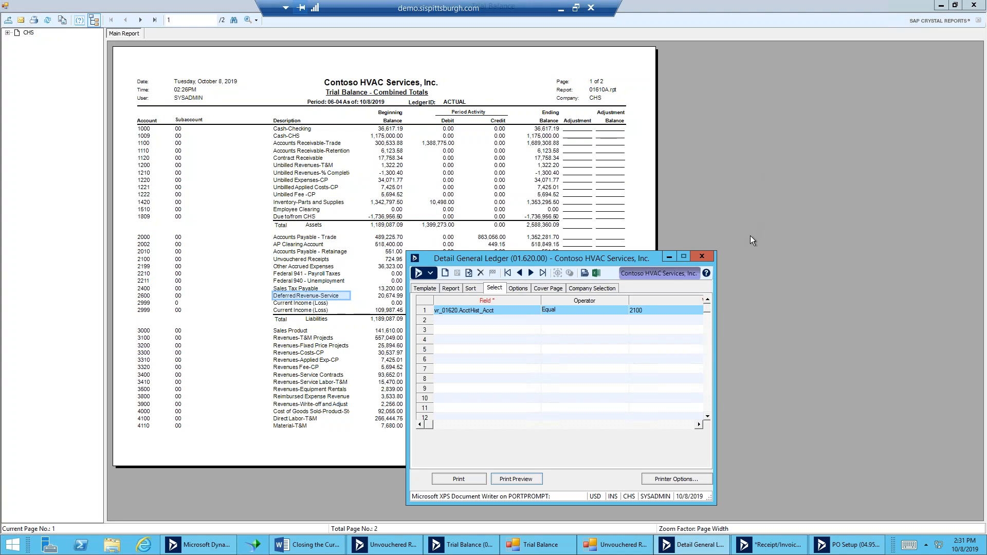
click(698, 258)
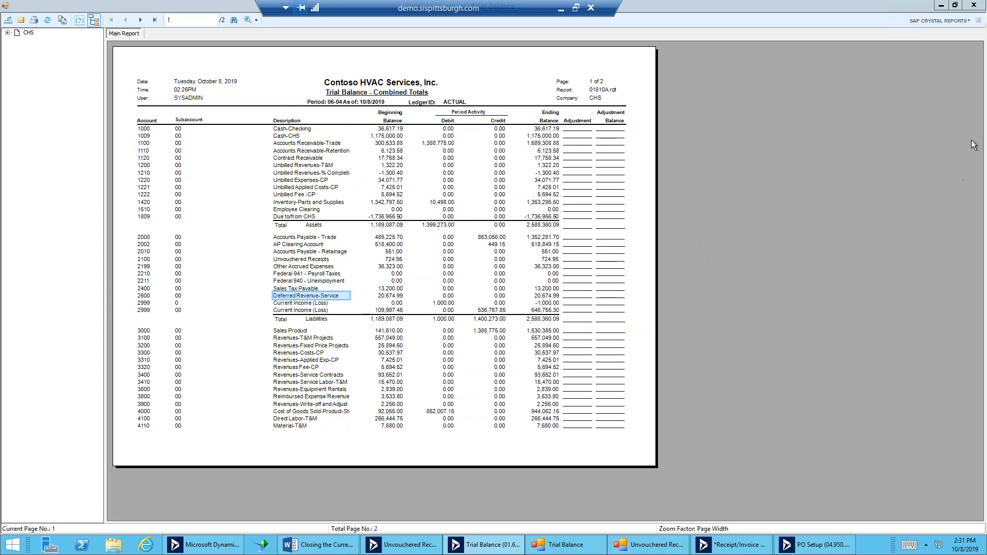
click(980, 5)
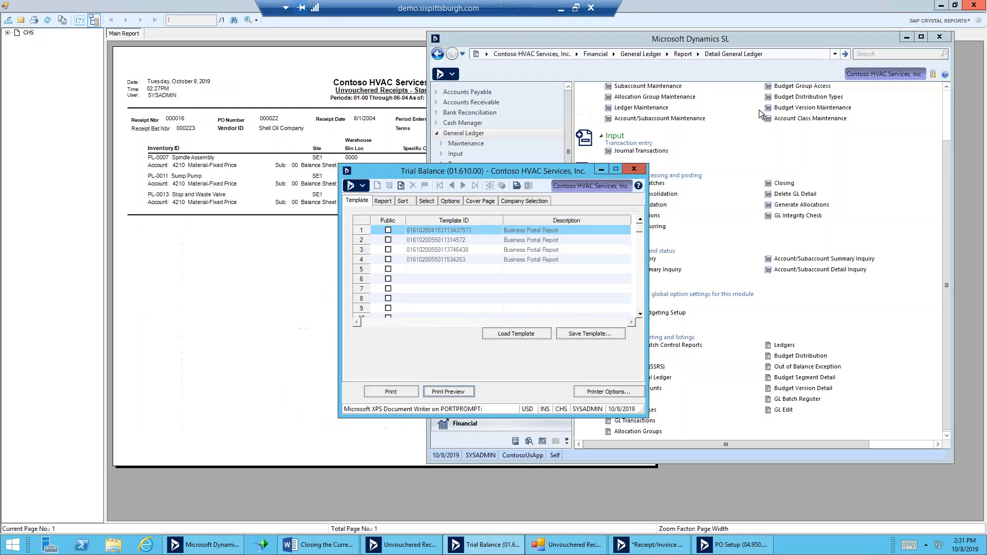
click(632, 168)
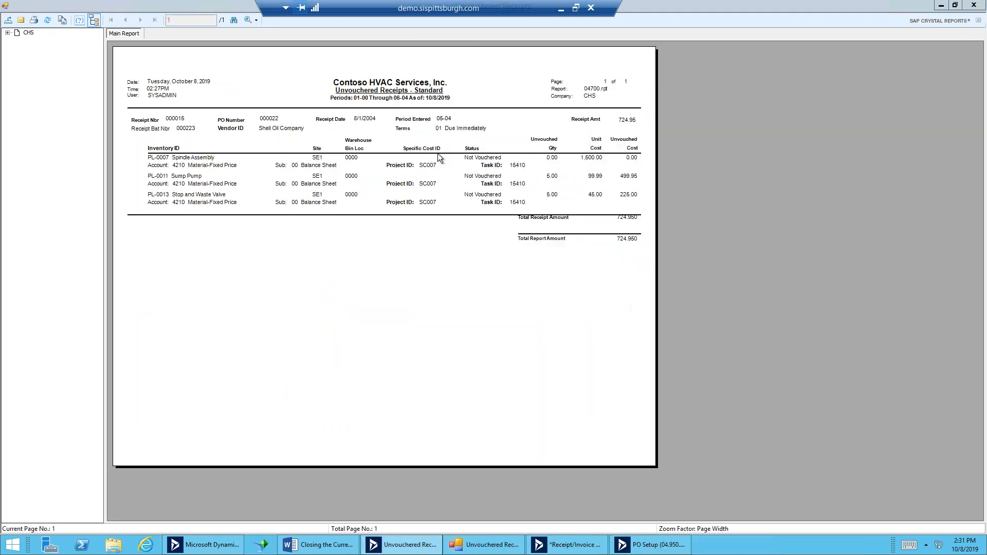
click(977, 5)
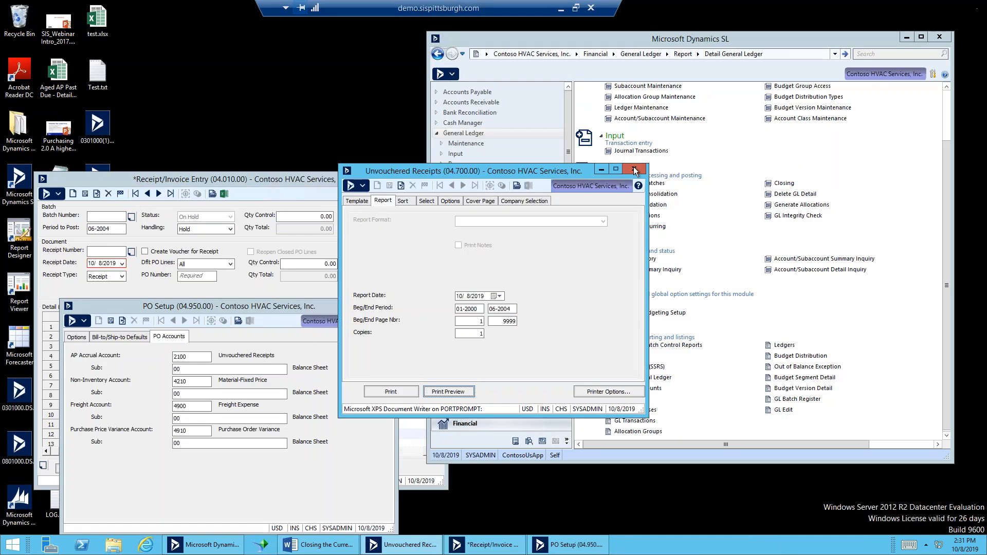
click(631, 169)
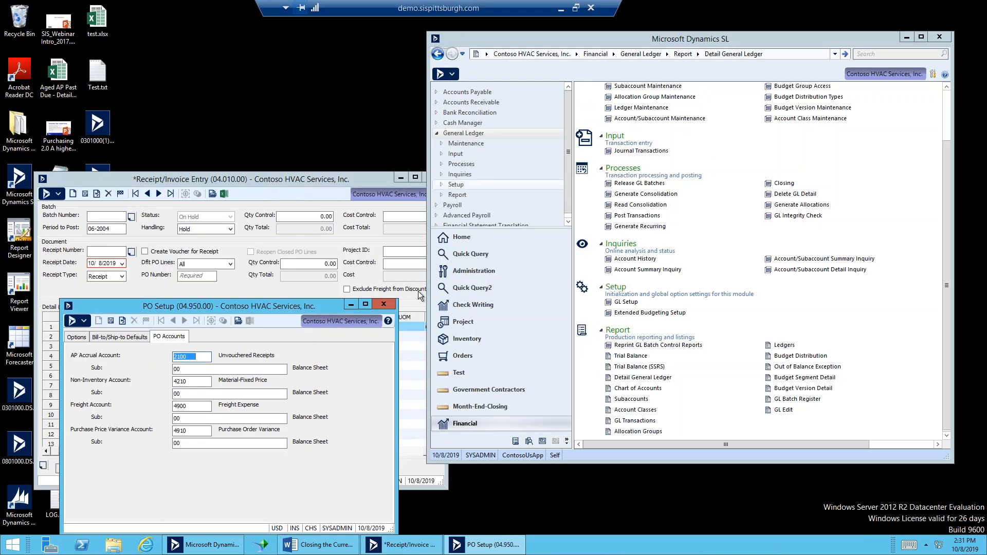
click(383, 304)
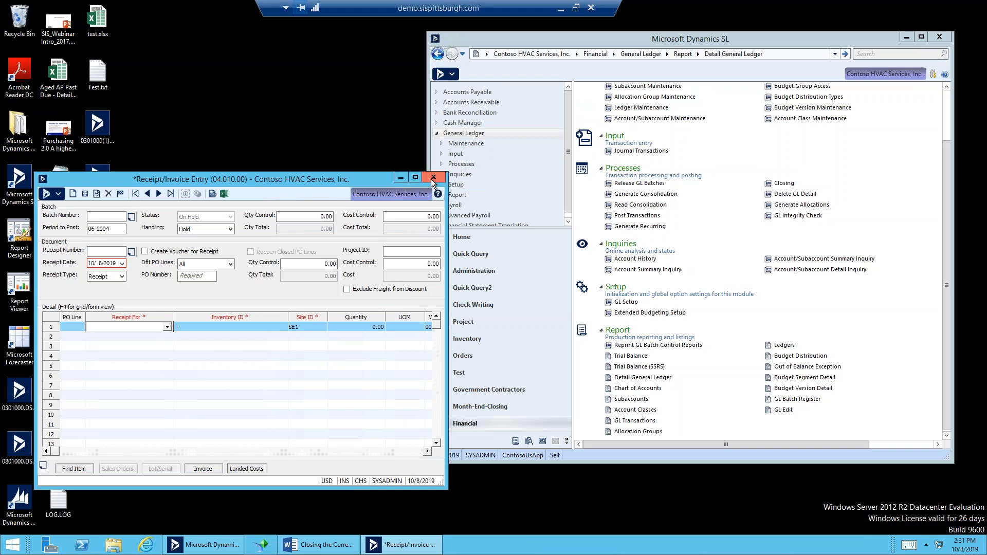
click(433, 177)
- Open the Project Controller's Close Period screen and move it clear of the main window
click(493, 321)
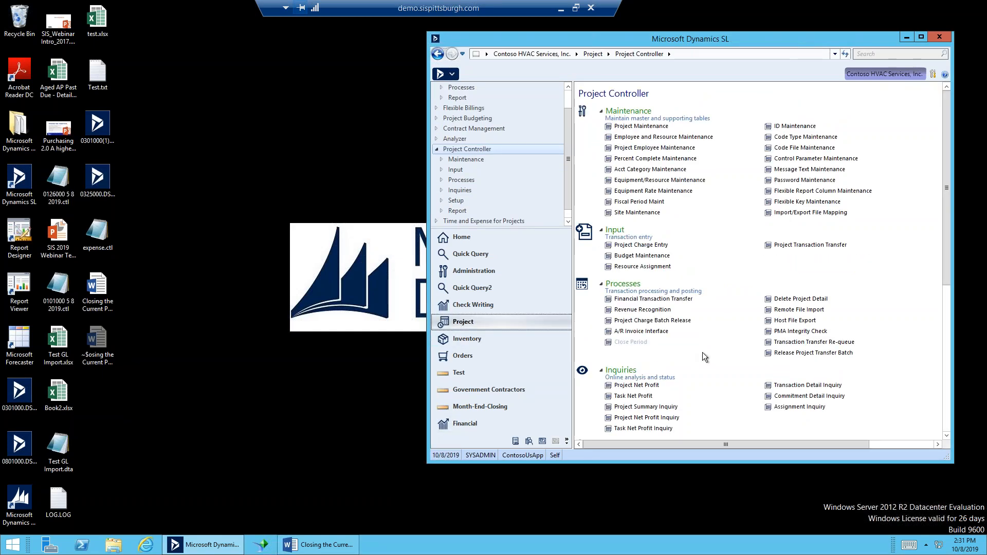
scroll(705, 356, down, 3)
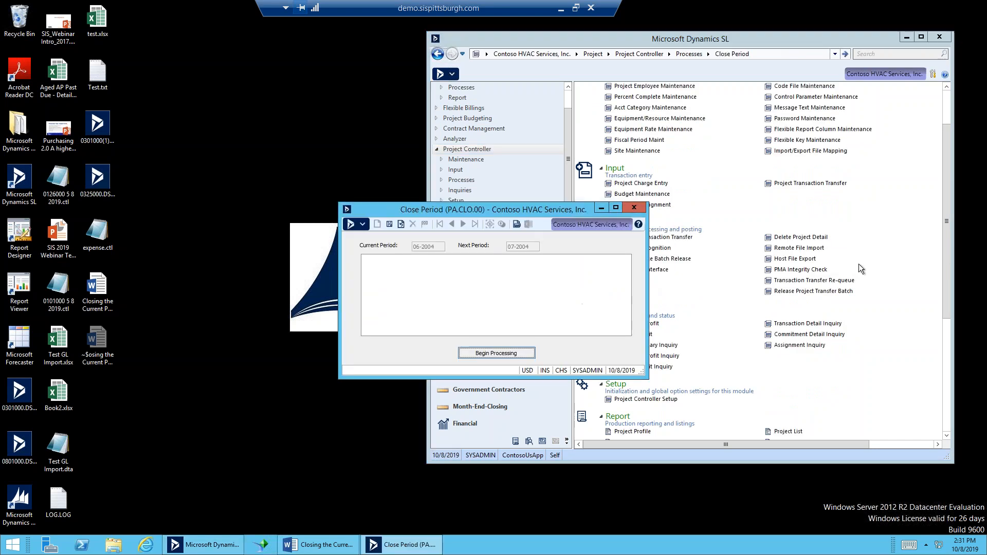
drag(498, 209, 242, 69)
- Open Project Controller Setup, place it below the Close Period screen, and show the PC options and setup settings
click(635, 399)
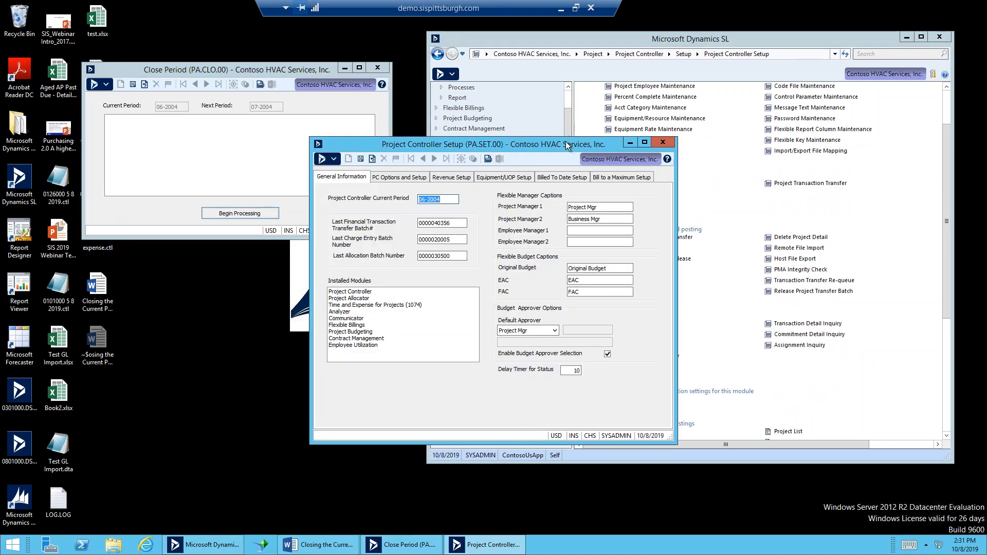
drag(556, 143, 286, 231)
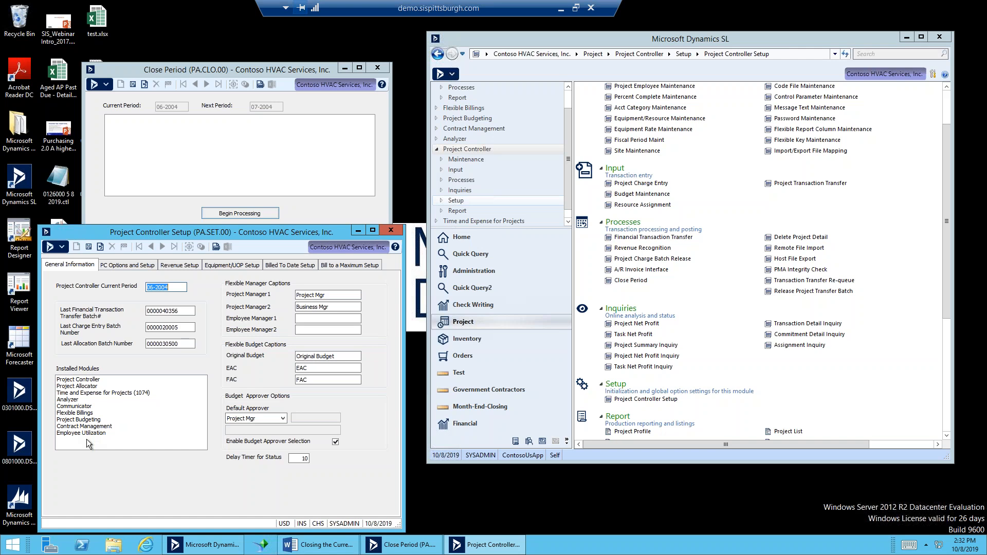
click(134, 265)
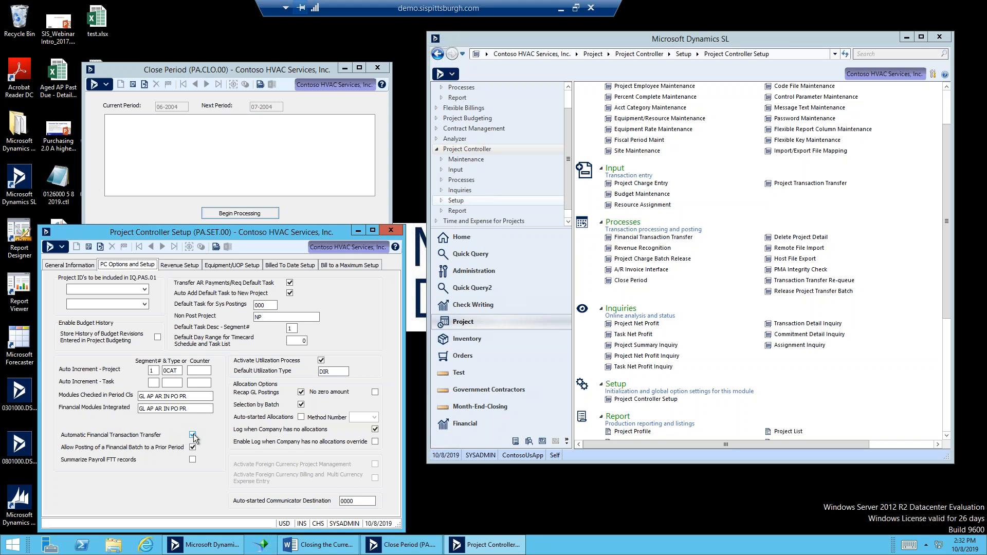
- Open Financial Transaction Transfer, examine its list of modules, and close the screen without processing
click(653, 237)
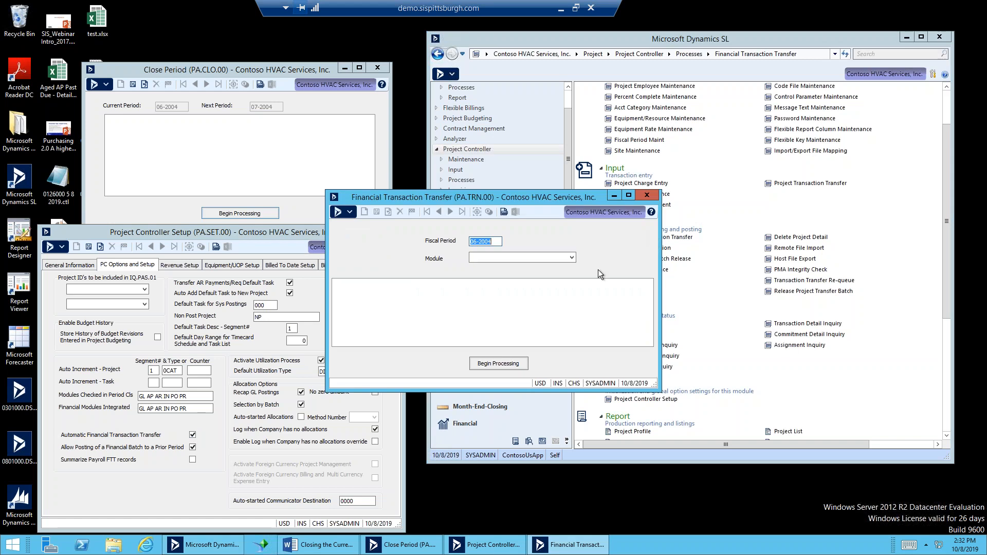
click(574, 261)
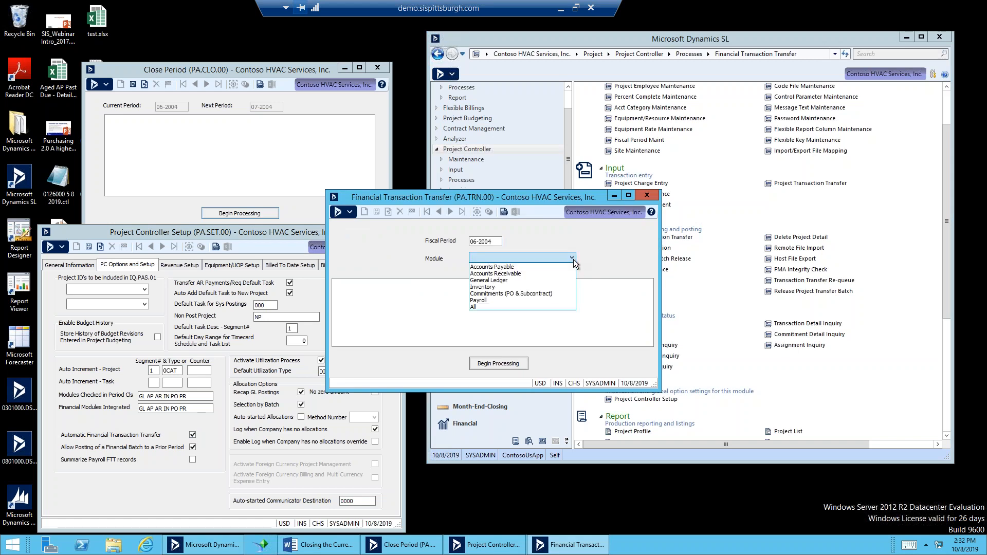
click(654, 198)
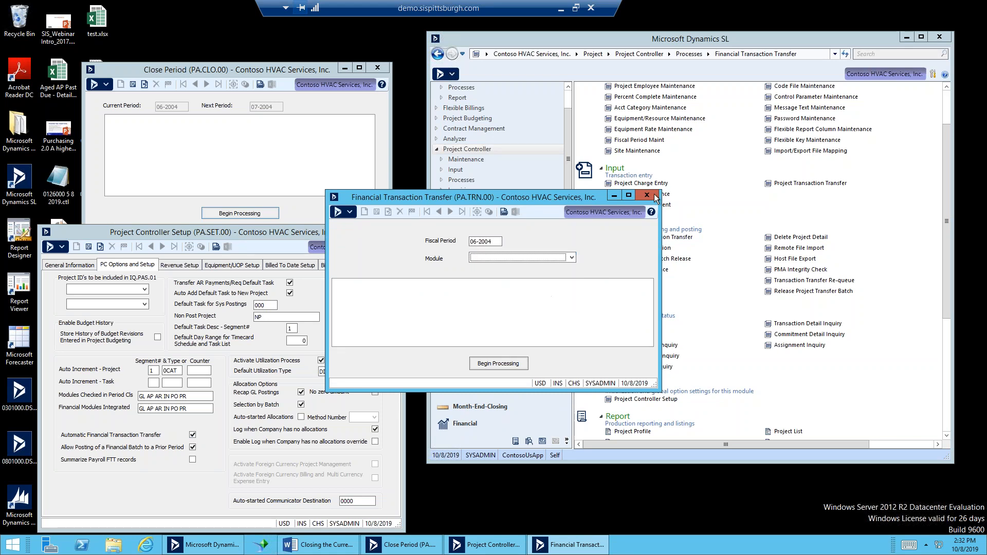
click(649, 196)
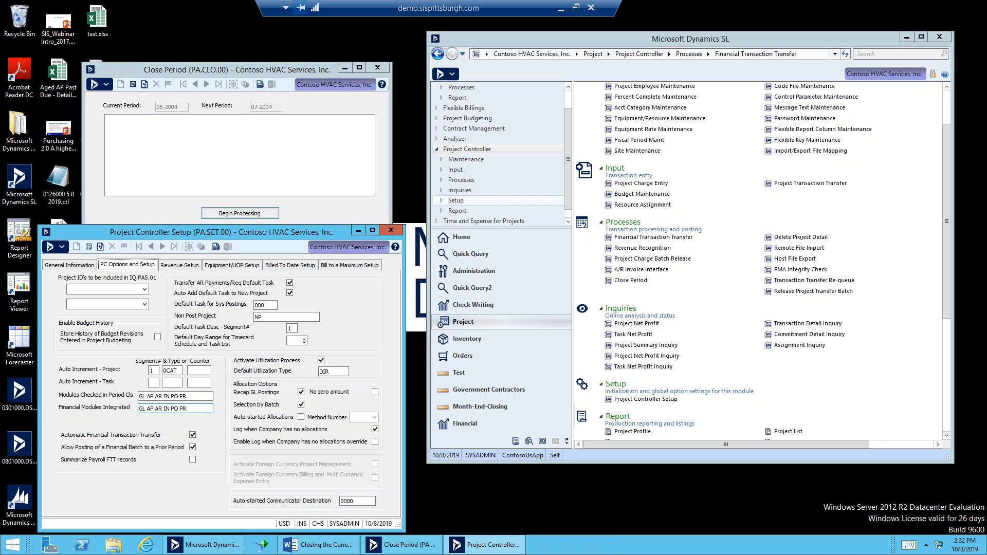
- Try NA as the modules checked in period close, and cancel the change in Project Controller Setup
click(189, 399)
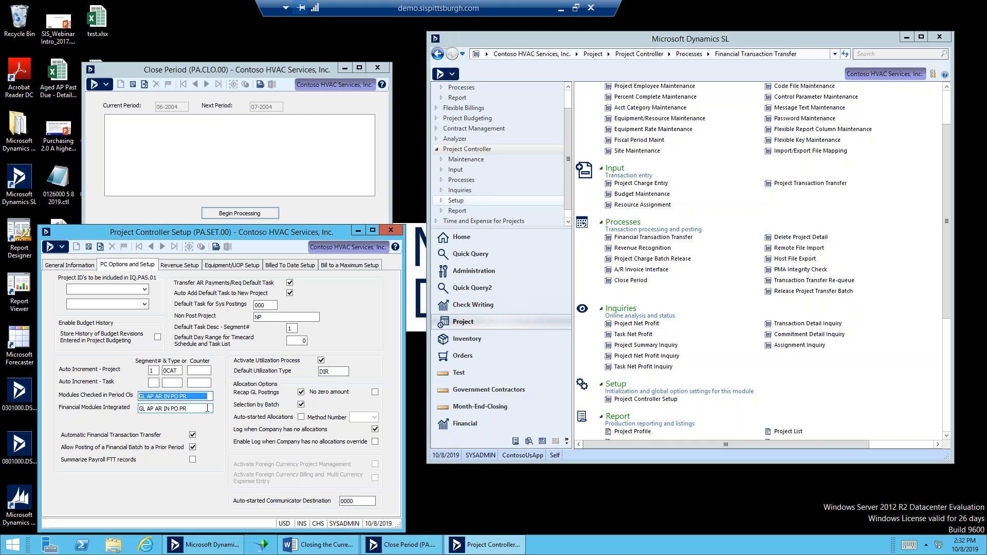
text(NA)
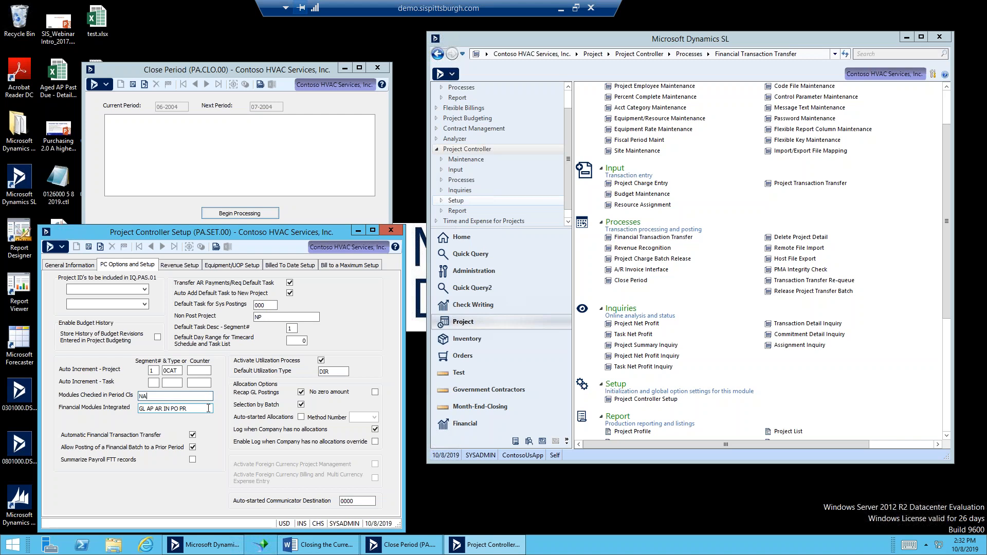
key(Escape)
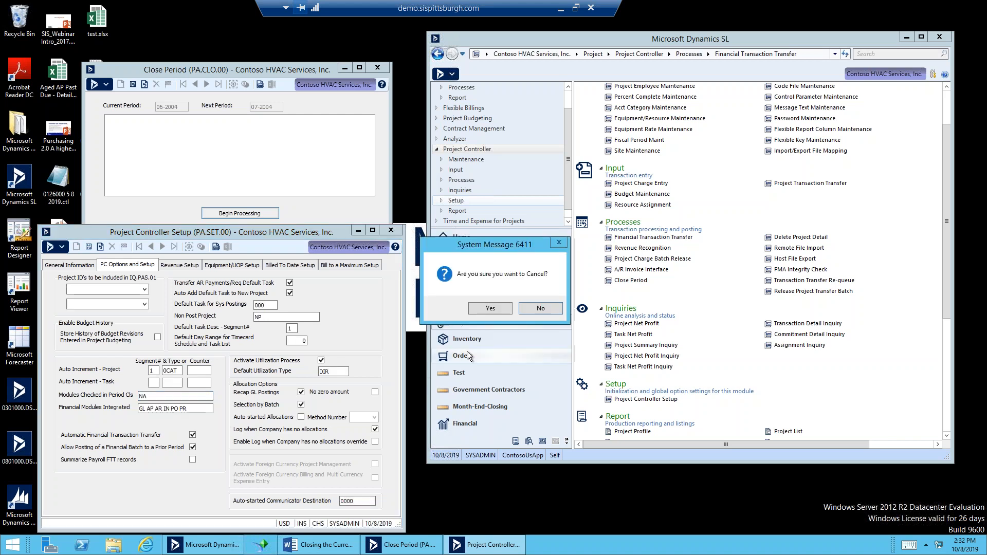
click(488, 306)
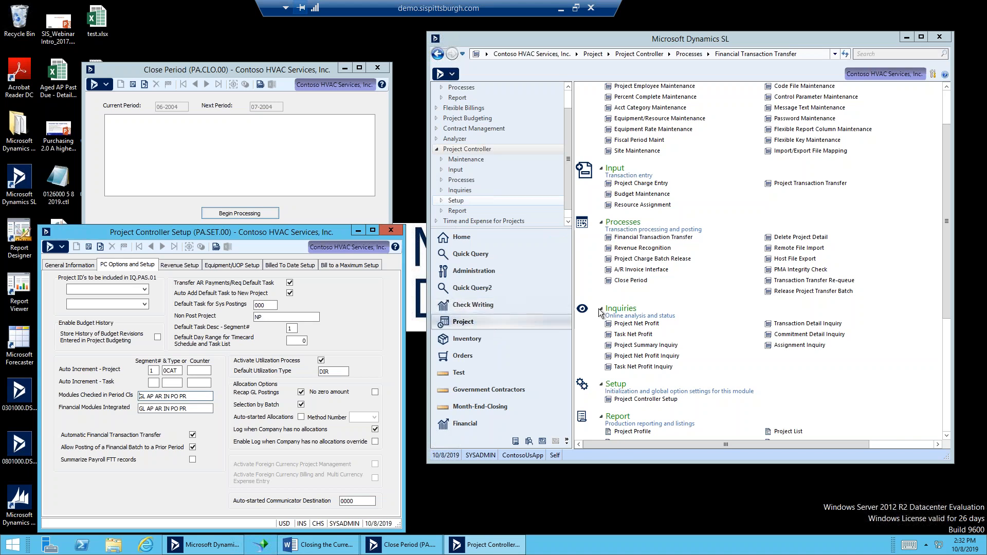
- Try to close Project Controller period 06-2004, choosing not to block for unclosed modules, and enlarge the Close Period window
click(631, 280)
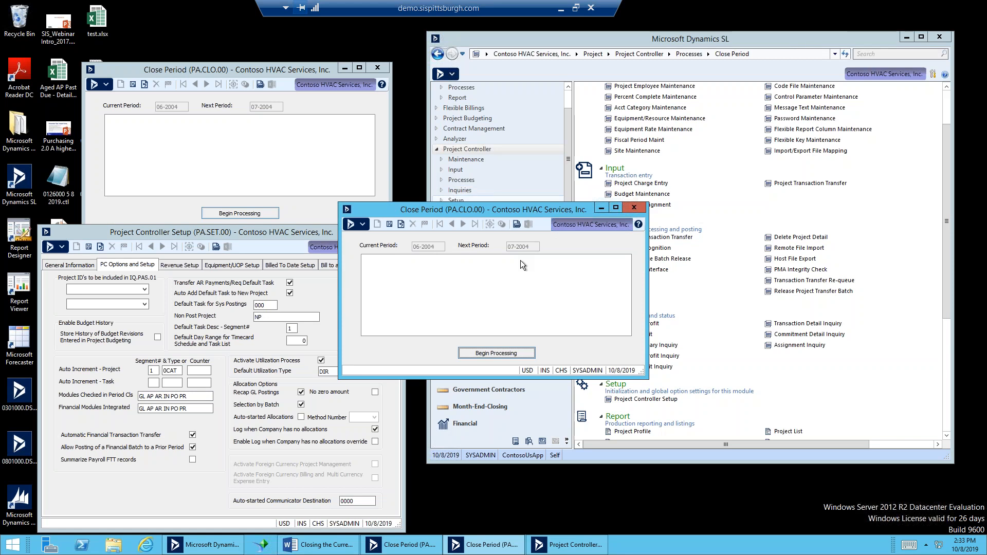
click(492, 355)
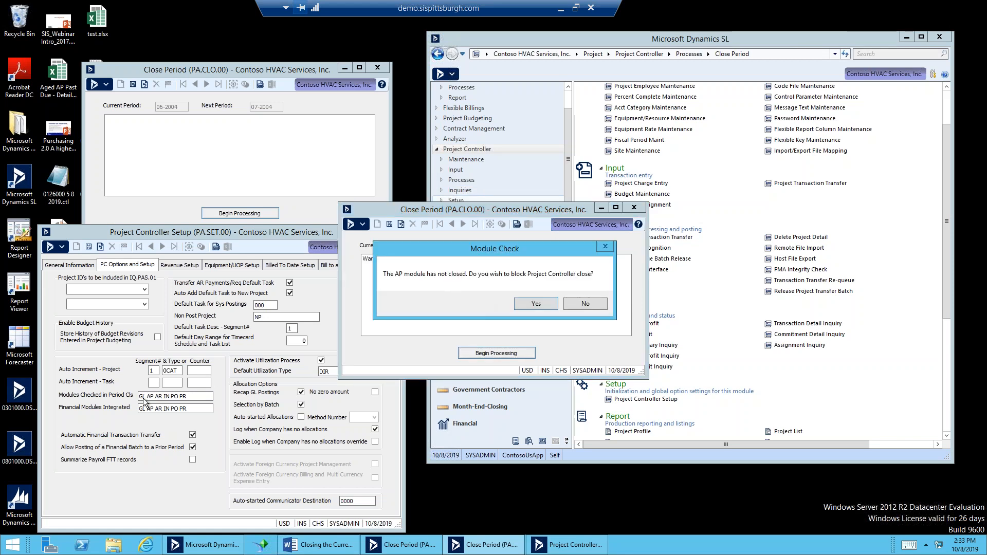
click(584, 304)
click(594, 304)
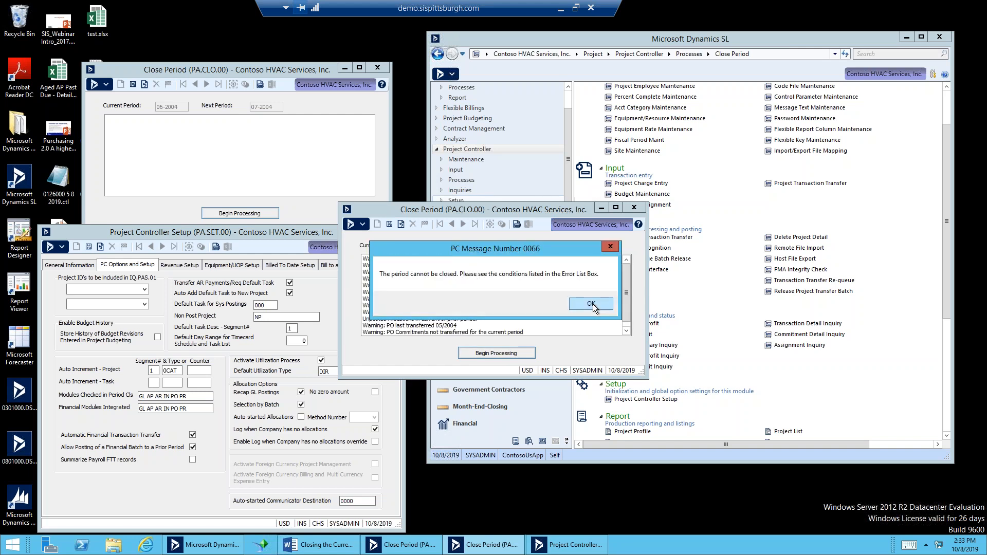
click(591, 304)
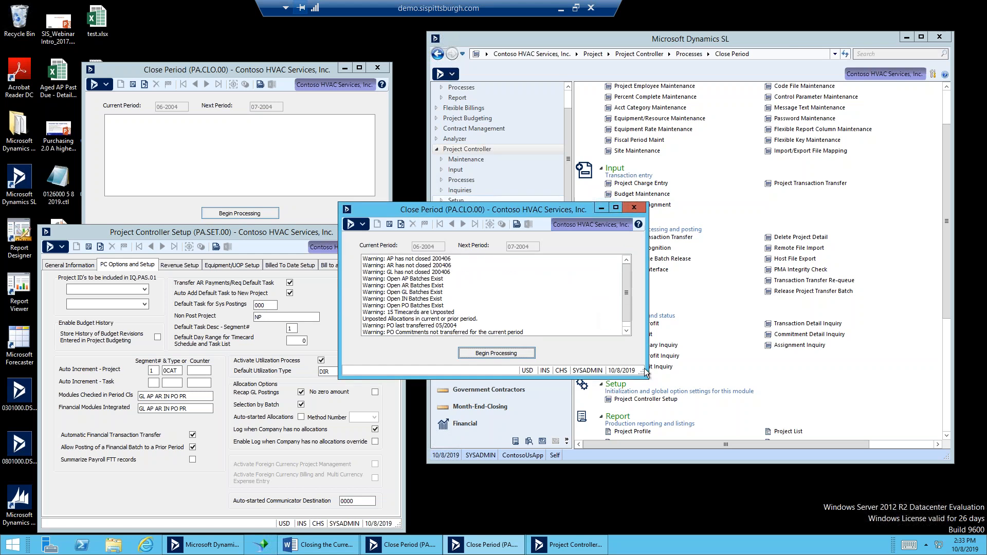
drag(643, 375, 698, 443)
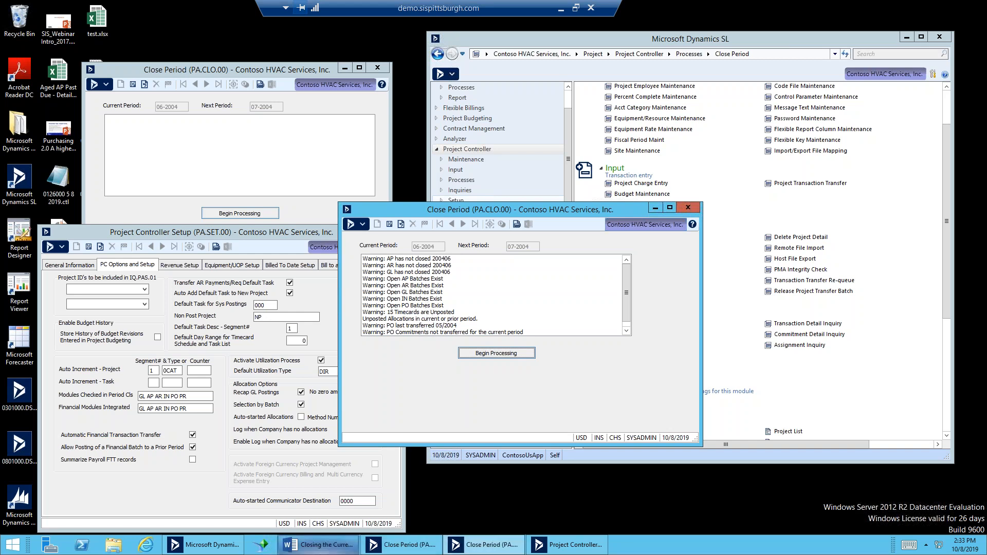
- Switch to the Closing the Current Period document in Word and review the module checks and conditions required for closing the period
mouse_move(311, 550)
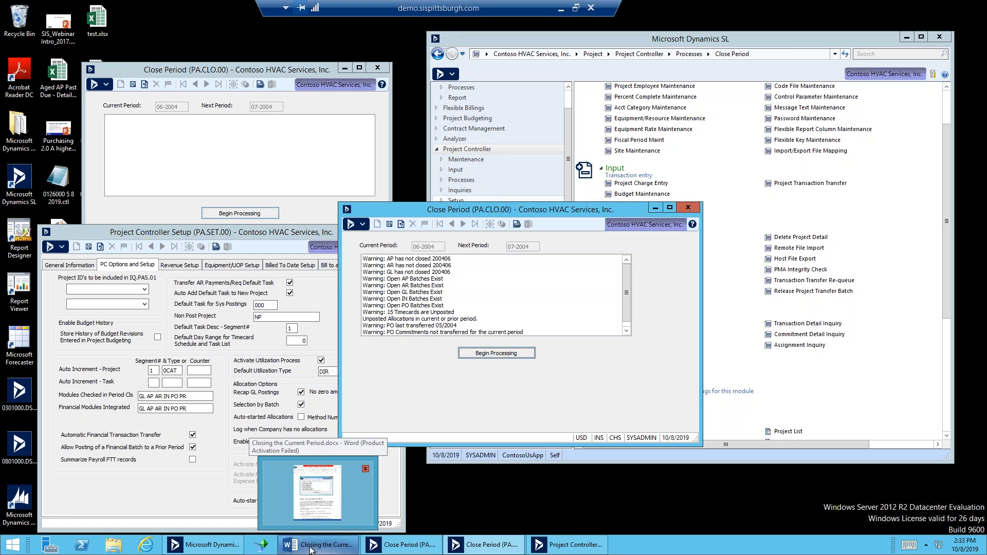
click(311, 548)
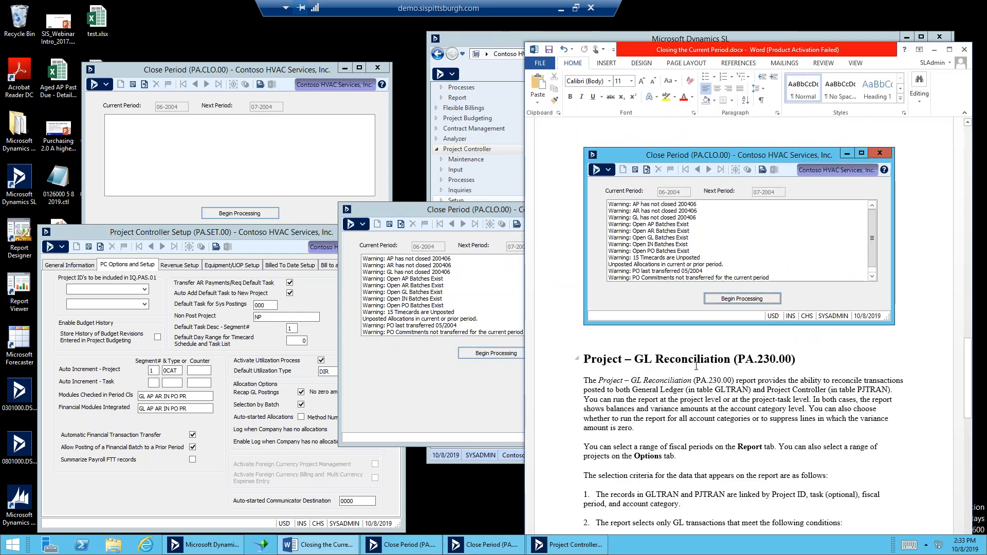
scroll(710, 354, up, 6)
scroll(710, 354, up, 15)
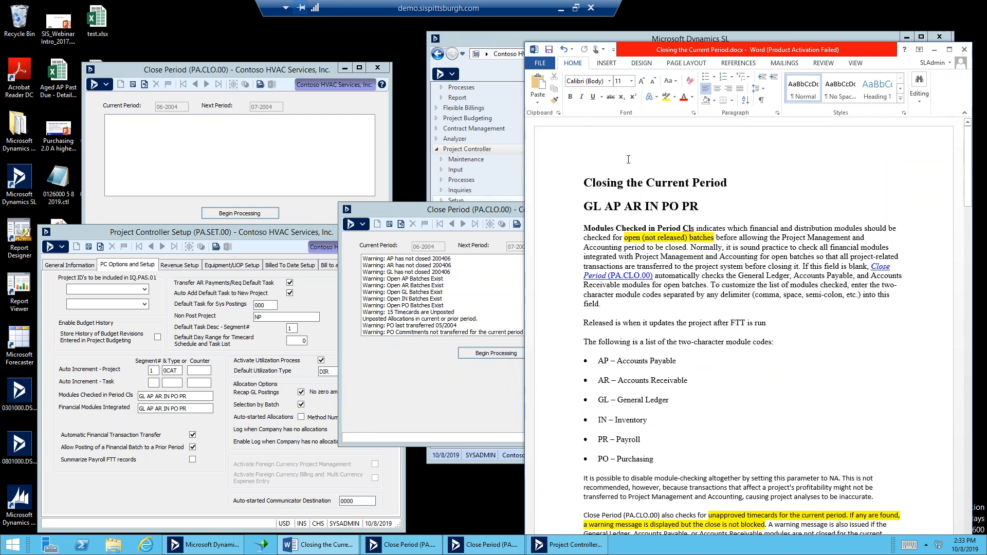
scroll(629, 160, down, 1)
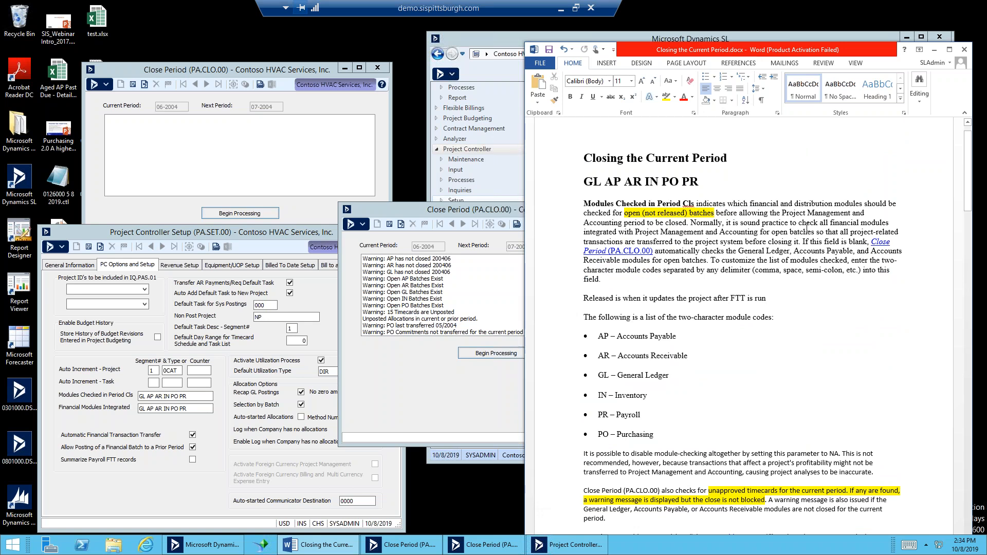
scroll(809, 262, down, 1)
scroll(808, 261, down, 4)
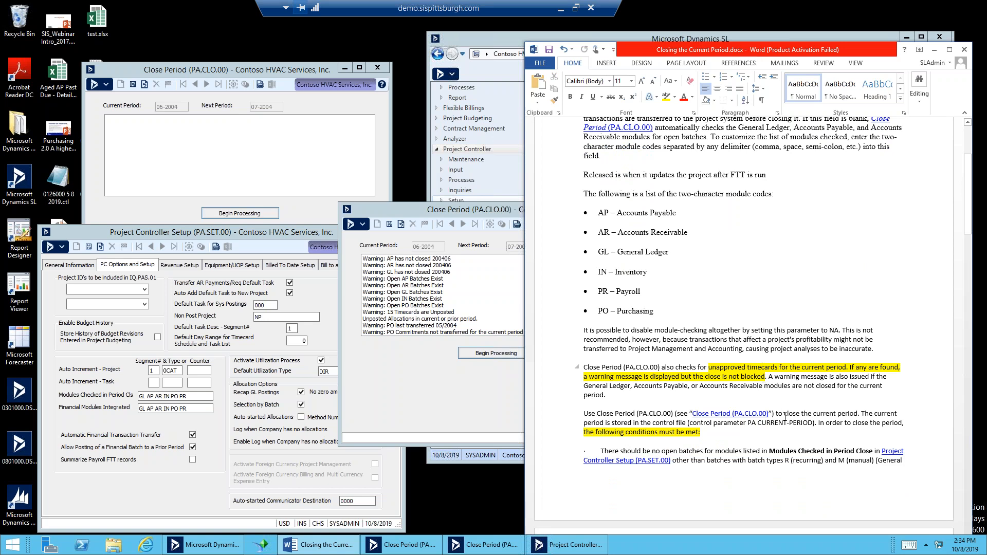
scroll(784, 416, down, 5)
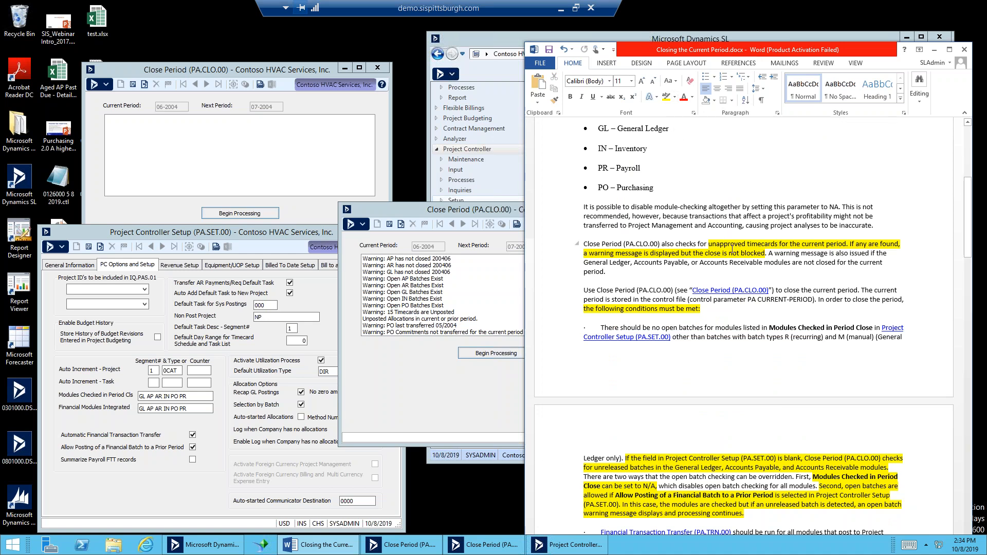
scroll(736, 250, down, 5)
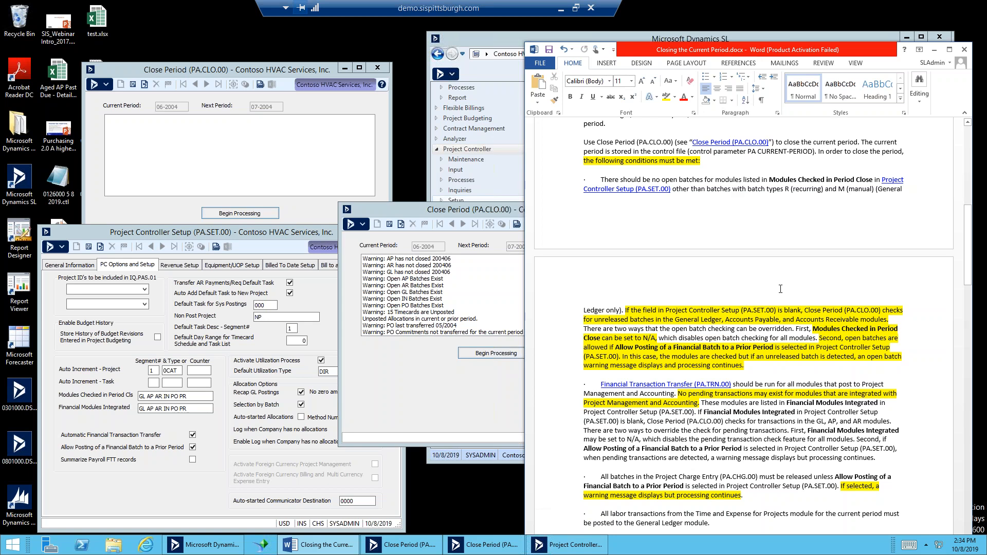
scroll(821, 289, down, 3)
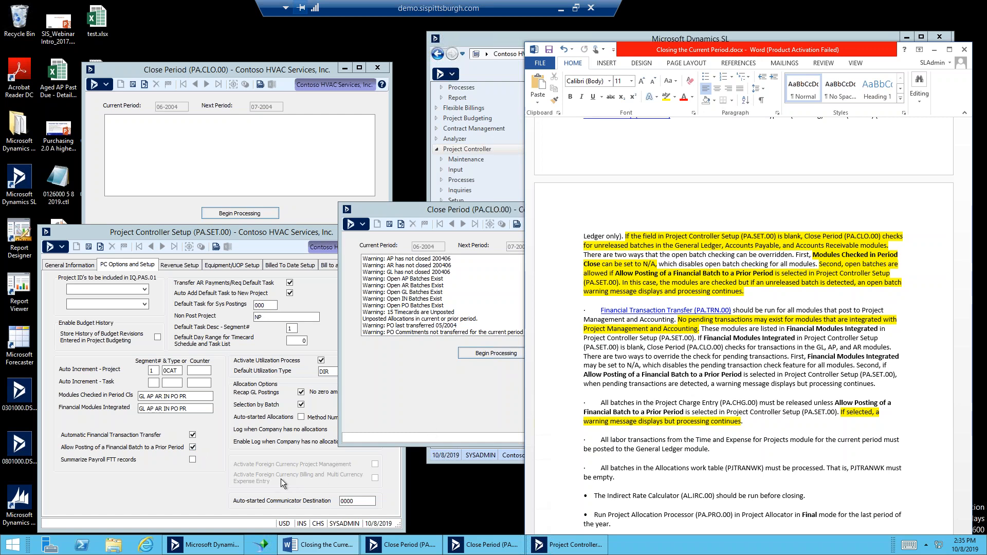
- Close both Close Period screens, minimize Project Controller Setup, and bring the main Microsoft Dynamics SL window into clear view
click(453, 209)
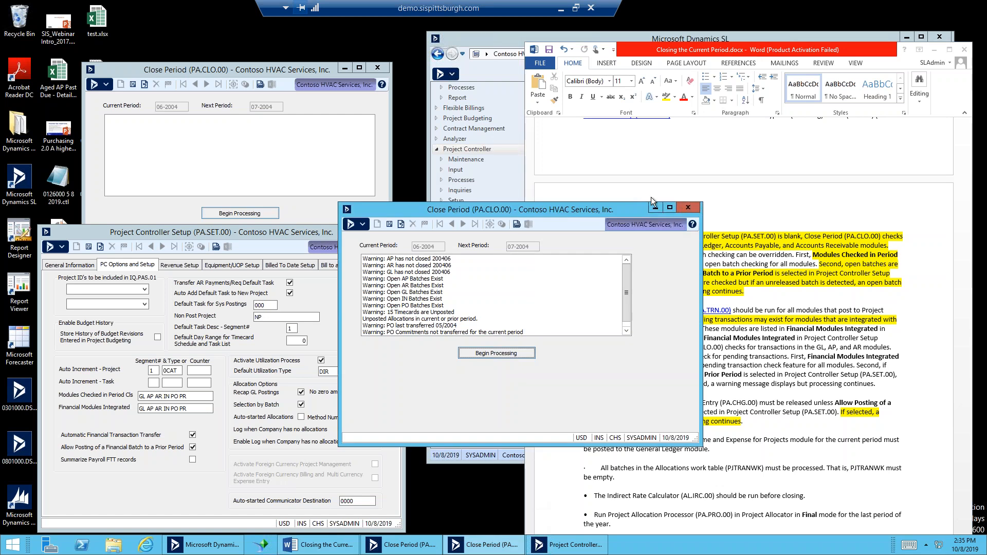
click(696, 208)
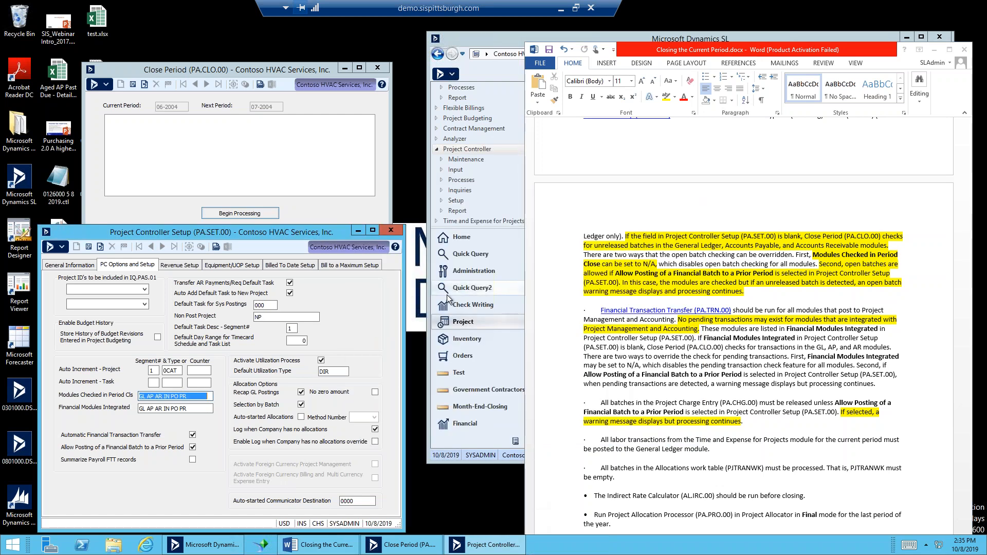
click(359, 232)
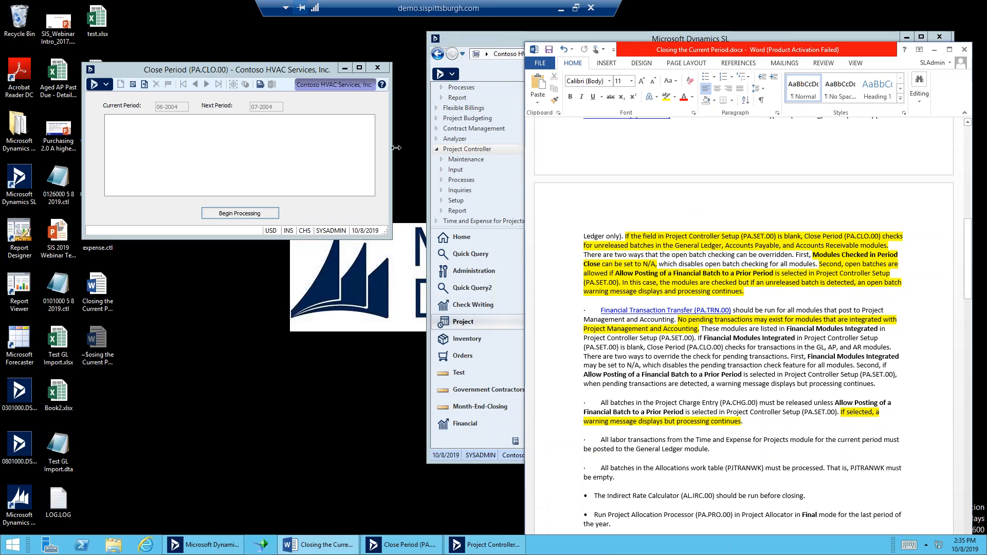
drag(514, 42, 244, 72)
- Preview the Project - GL Reconciliation report from beginning period 01-2004, examine the GL and project differences, and close the report
scroll(452, 217, down, 5)
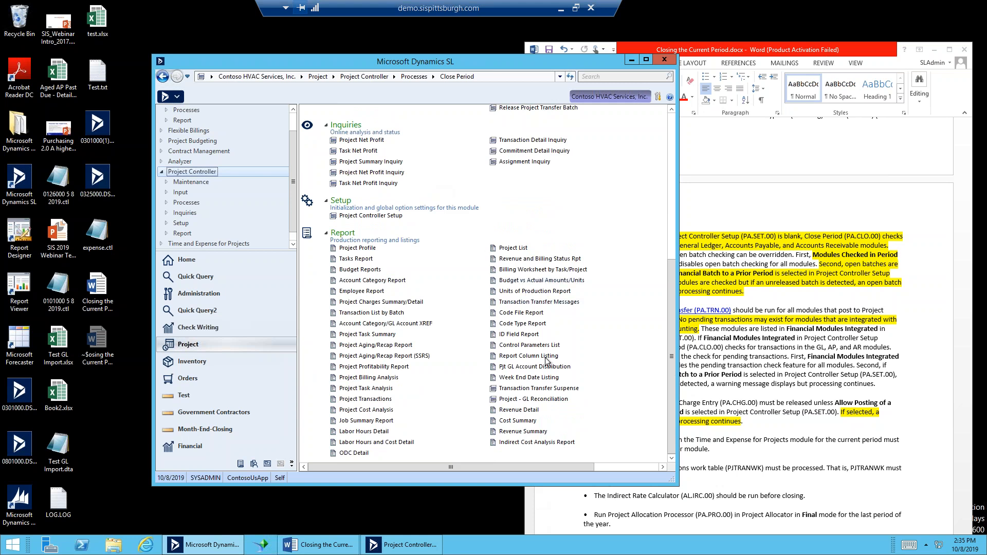
click(534, 399)
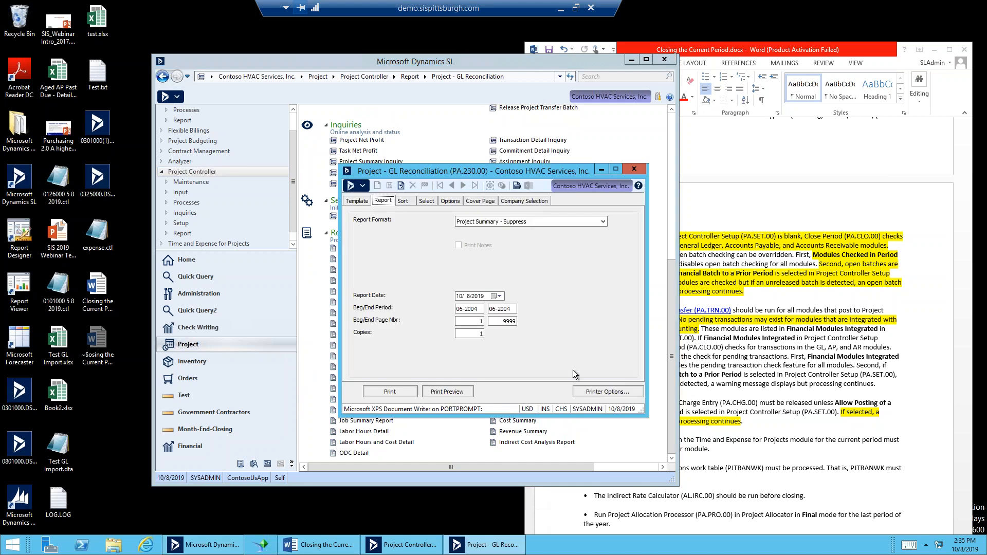
click(481, 309)
text(012004)
click(437, 392)
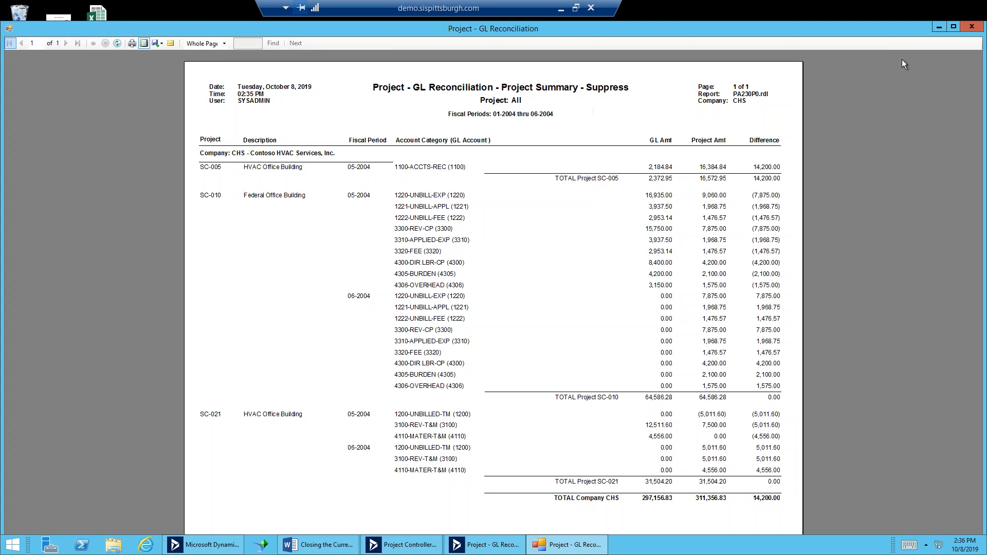
click(973, 28)
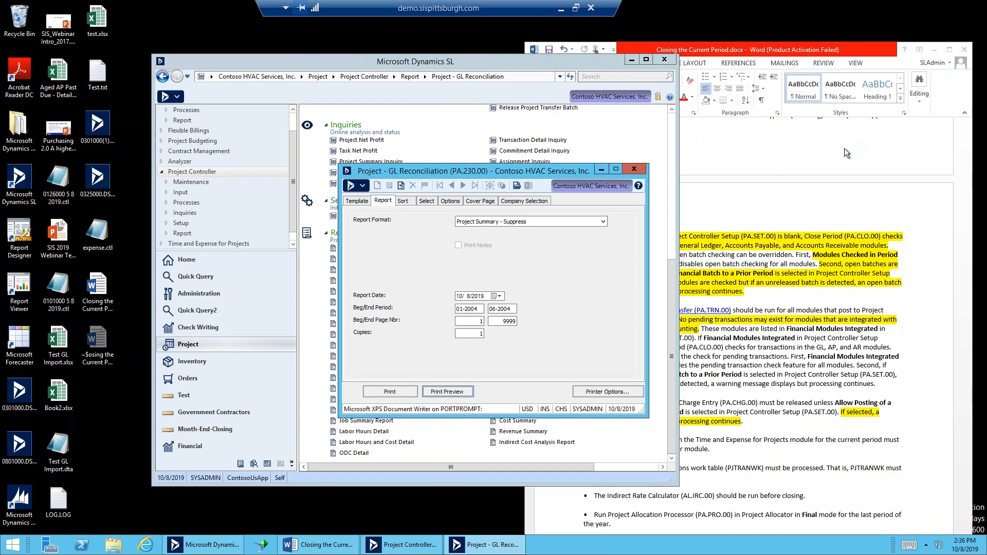
drag(504, 171, 628, 218)
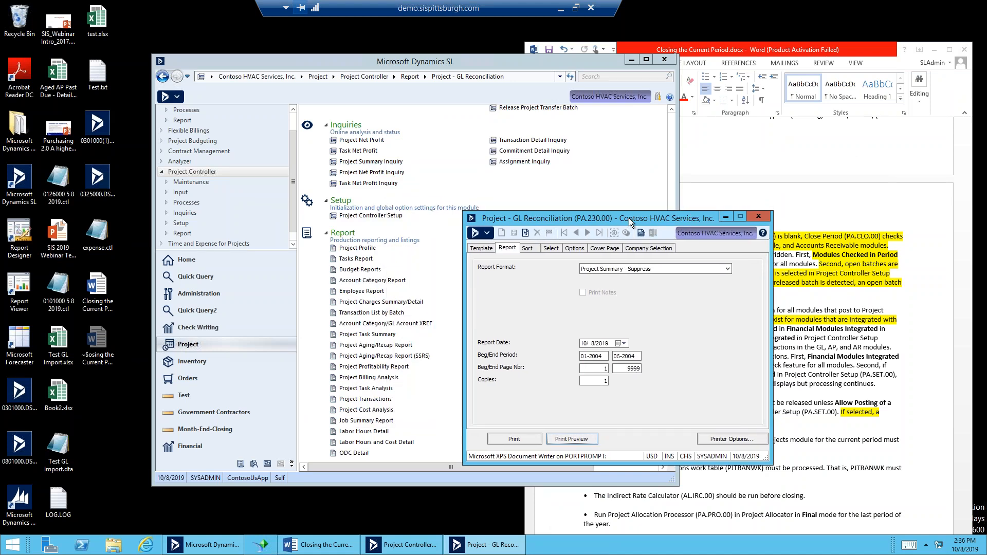
click(759, 218)
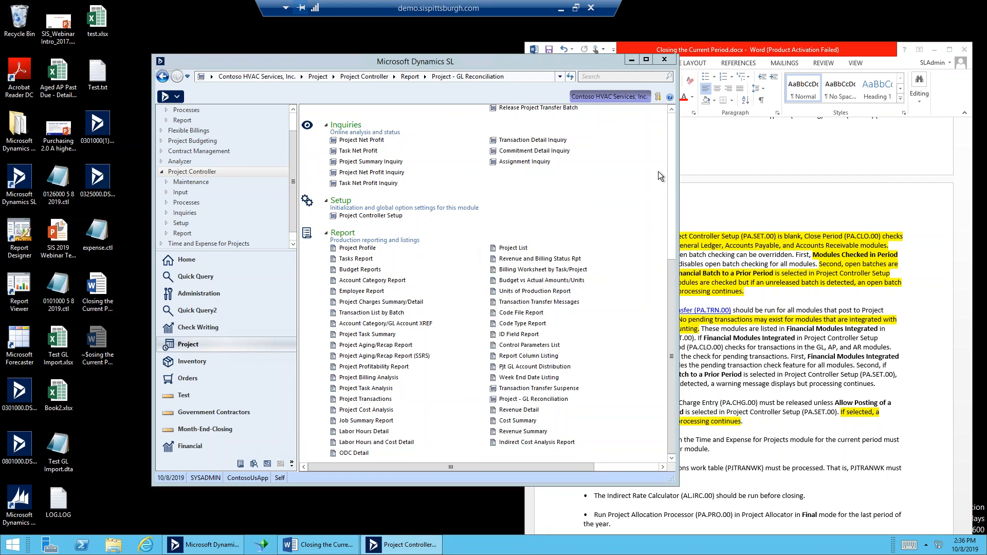
- Review the module choices in Financial Transaction Transfer, close it without processing, and move the main window beside the Word document
click(672, 143)
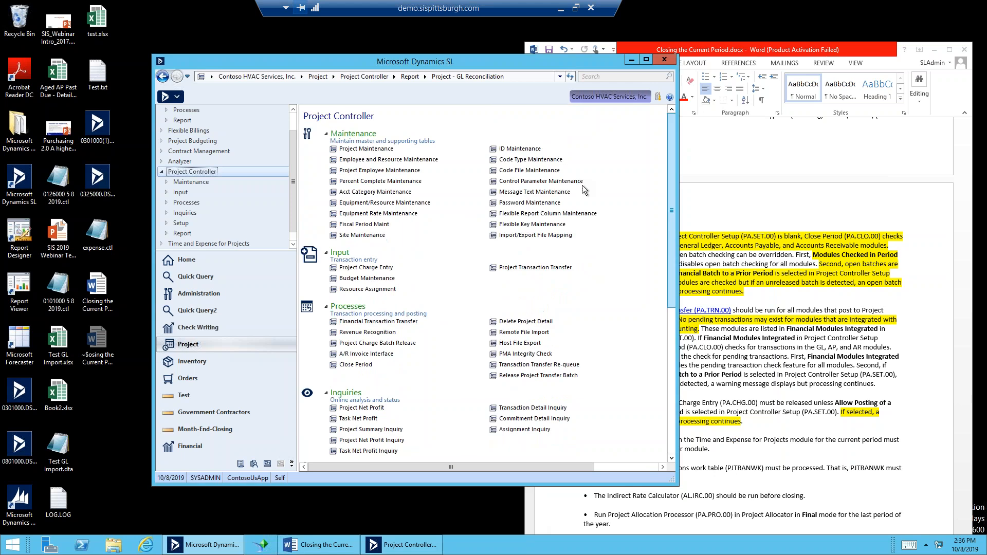
click(363, 322)
click(530, 256)
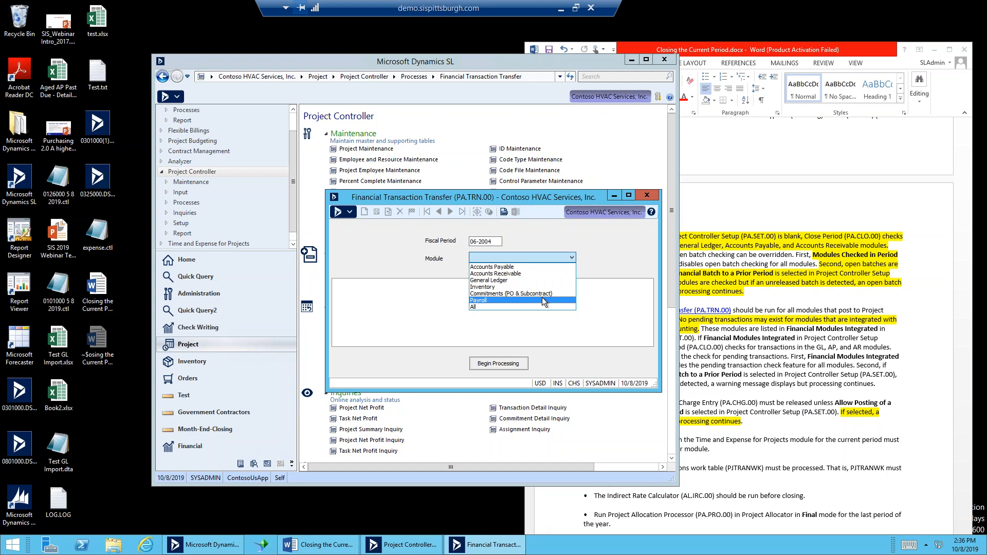
click(656, 200)
click(811, 205)
click(474, 199)
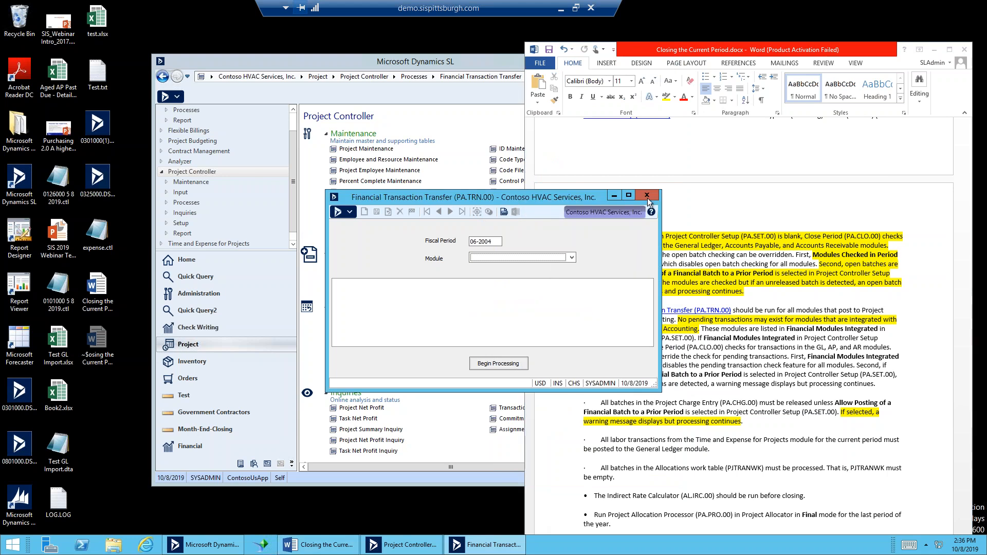
click(650, 199)
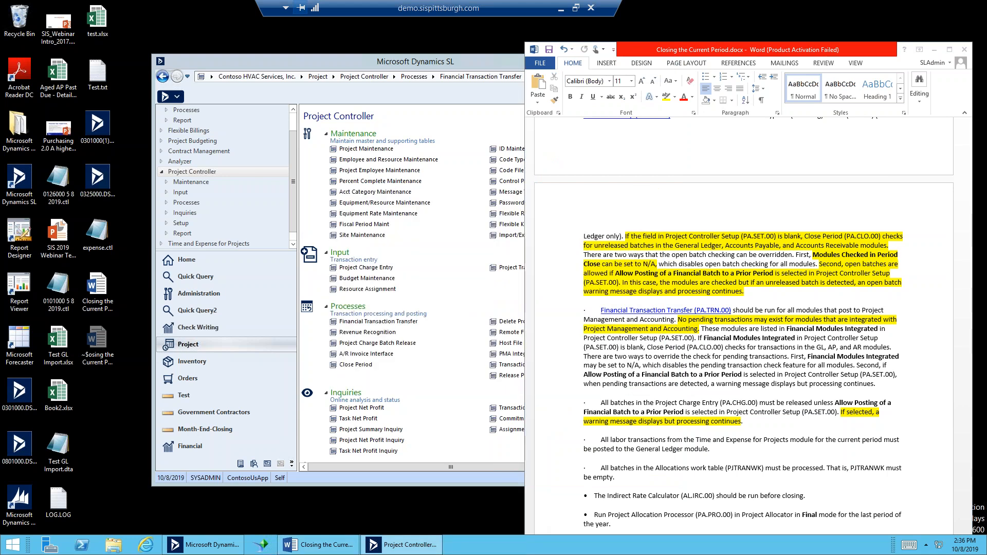
click(488, 60)
drag(418, 55, 304, 49)
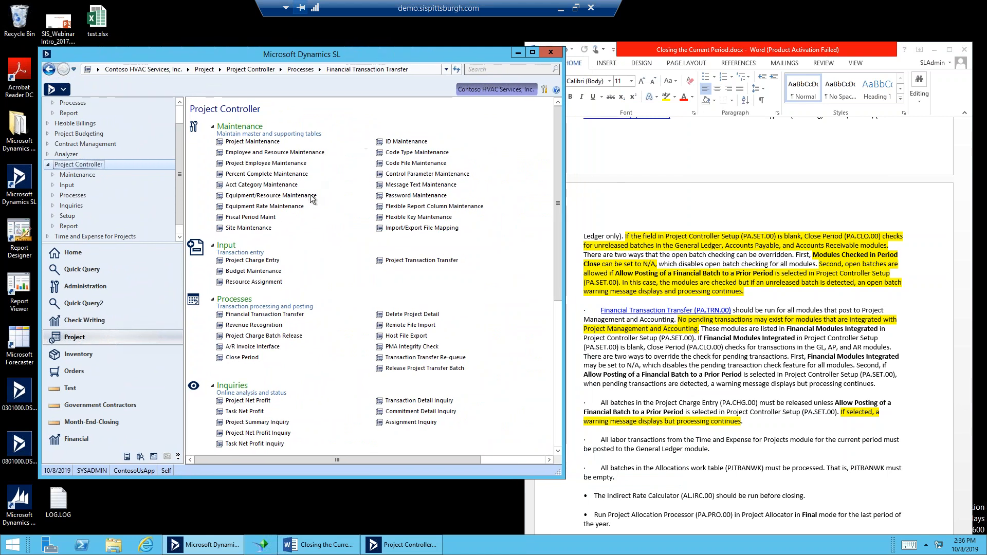